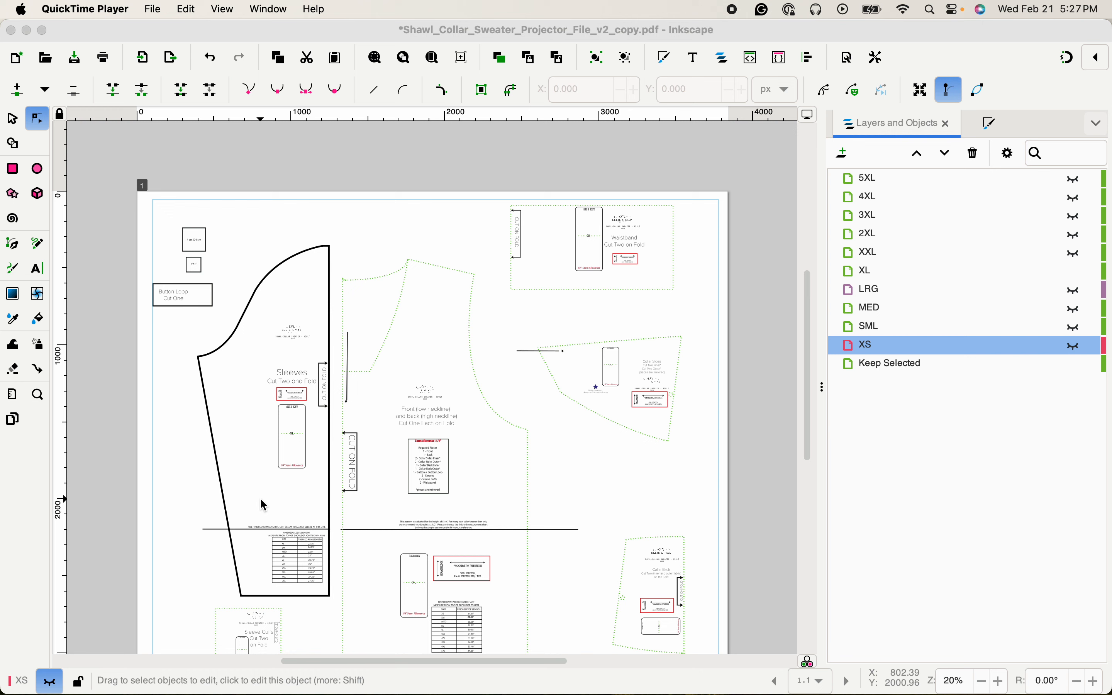
Select the sleeve outline to inspect its path nodes and its object type
click(254, 318)
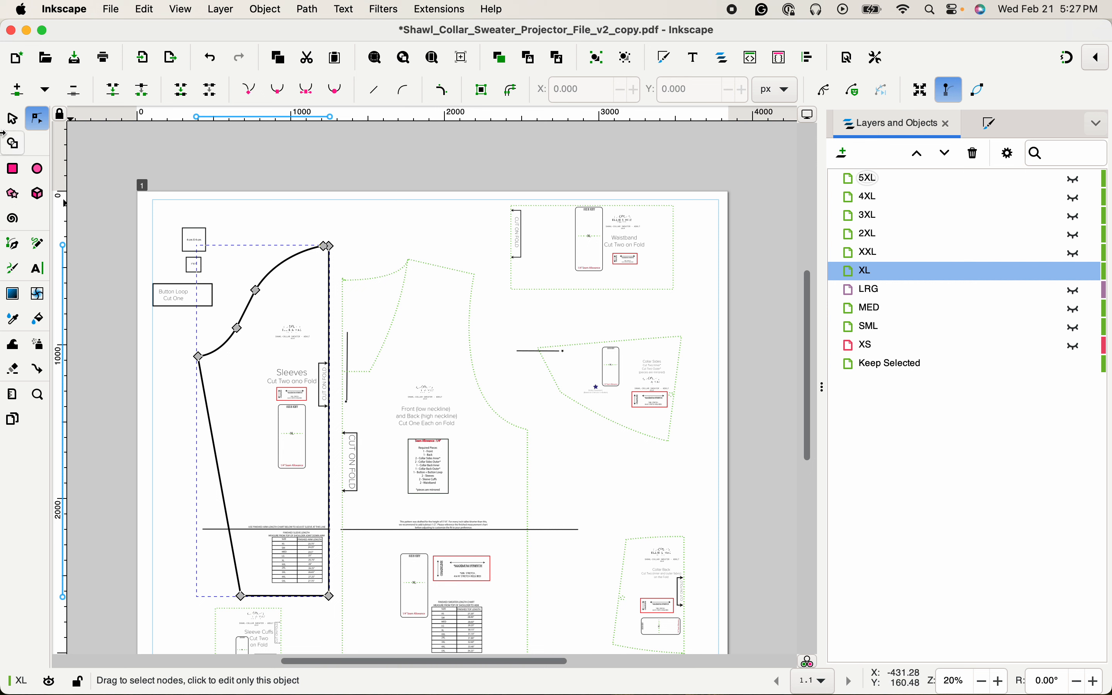
click(13, 120)
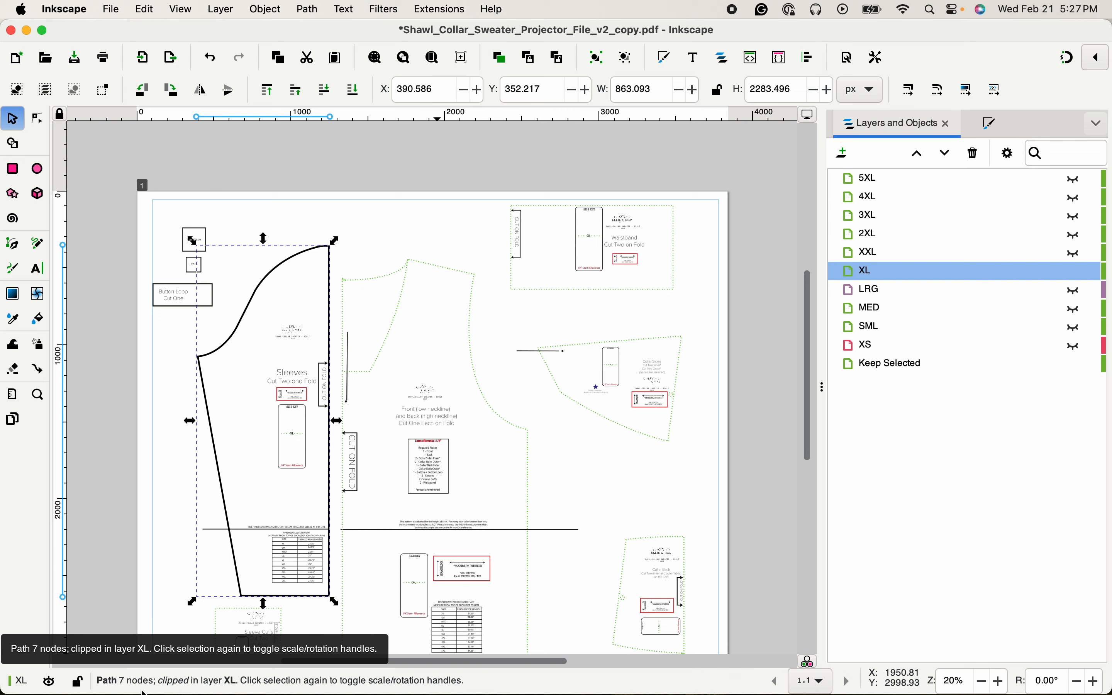
click(164, 207)
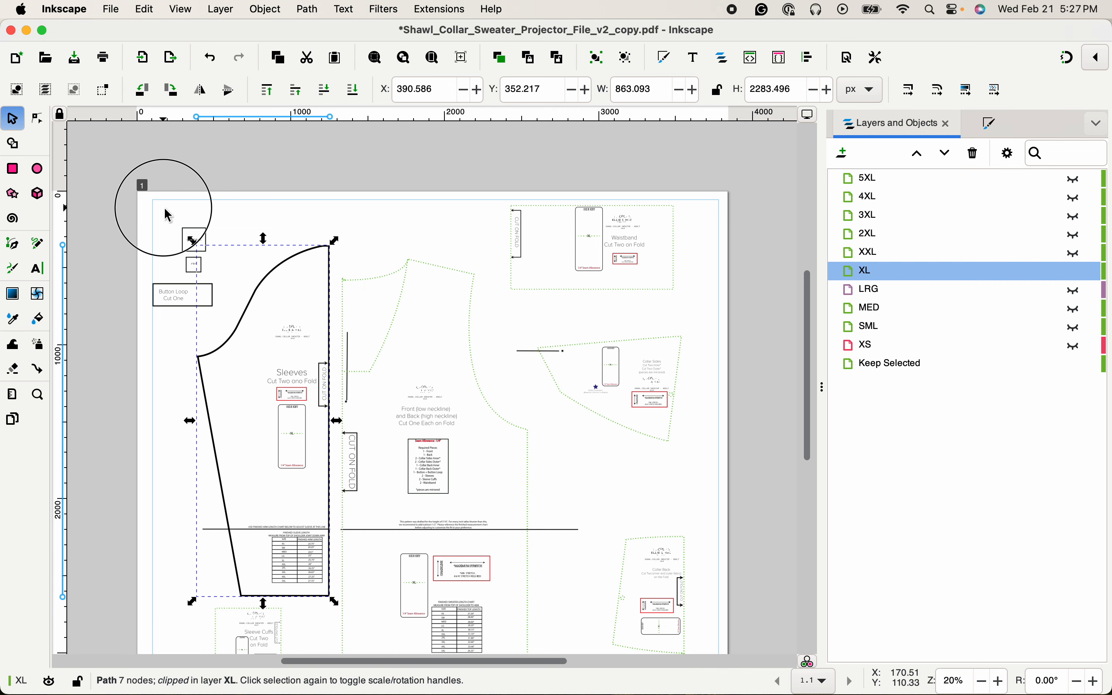
Ungroup the larger test square above the Button Loop piece and check that its inner logo can be selected separately
click(198, 245)
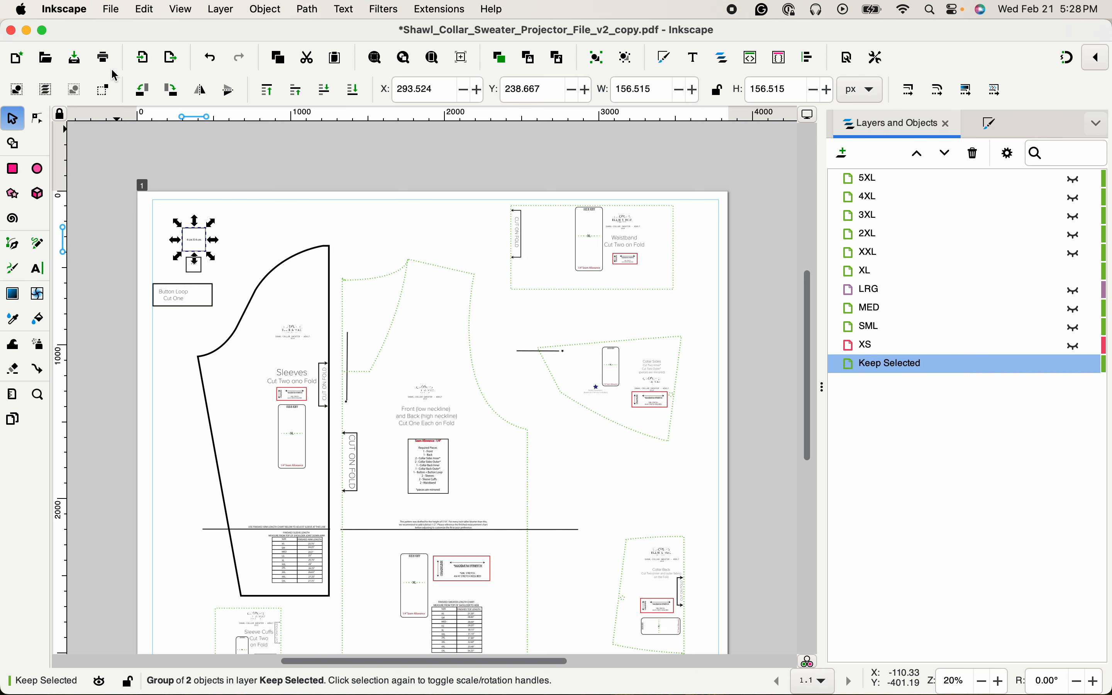
click(261, 8)
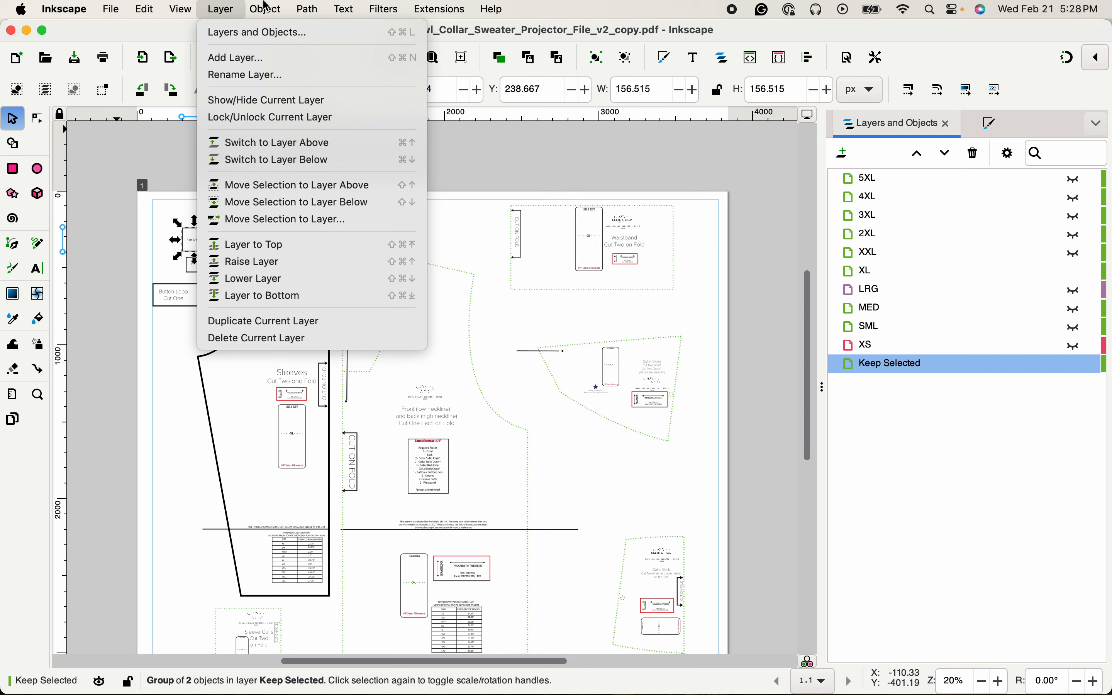
click(278, 159)
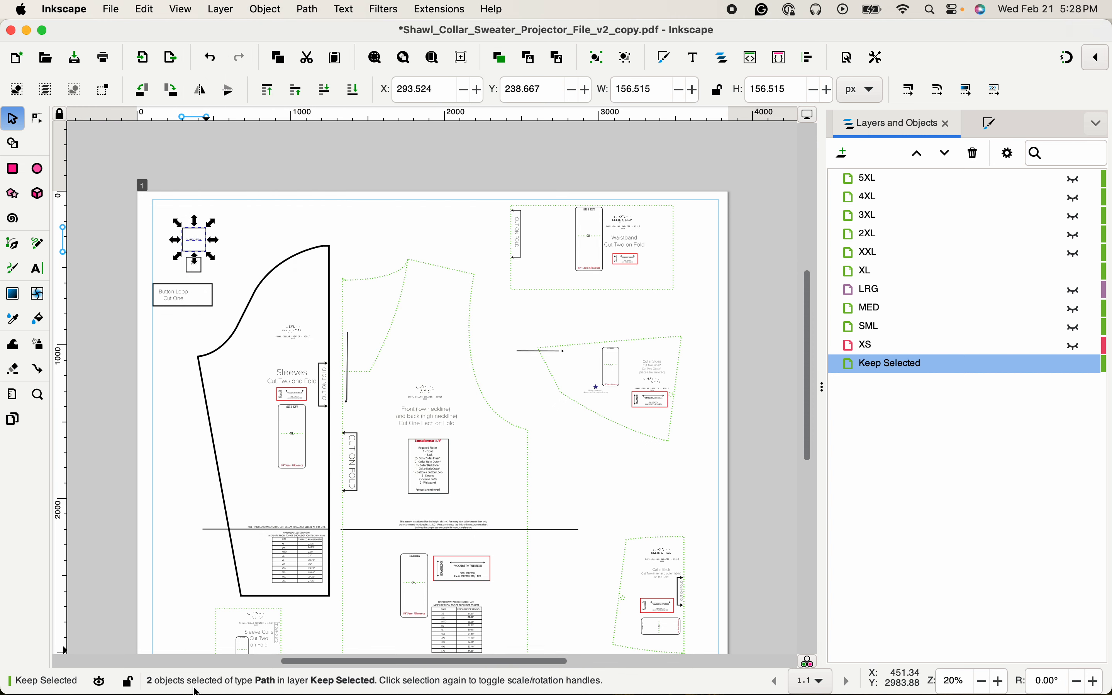
click(266, 214)
click(203, 246)
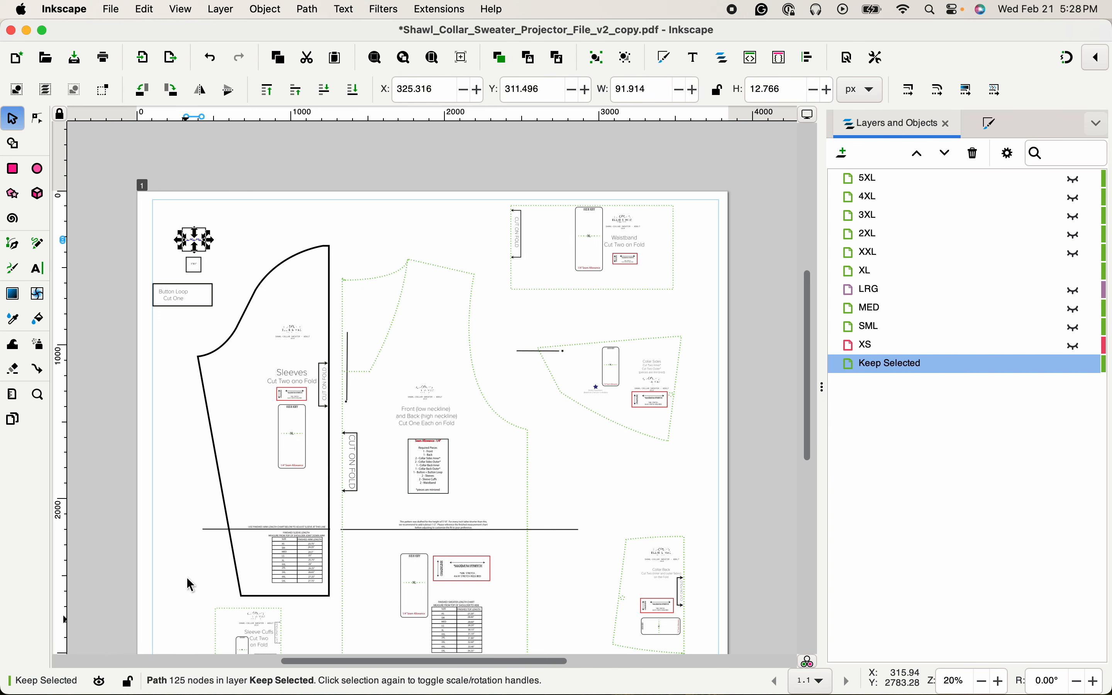
click(282, 197)
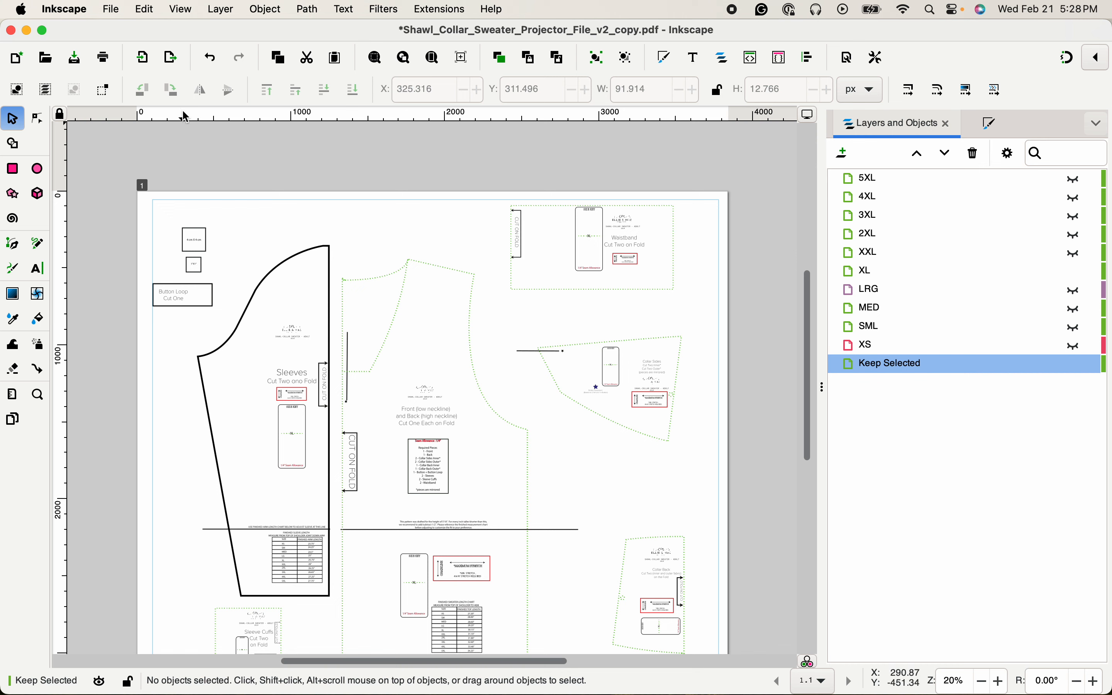
Place a horizontal guide at about 2191.5 px along the sleeve's length-adjustment line and delete the original line
drag(188, 113, 164, 530)
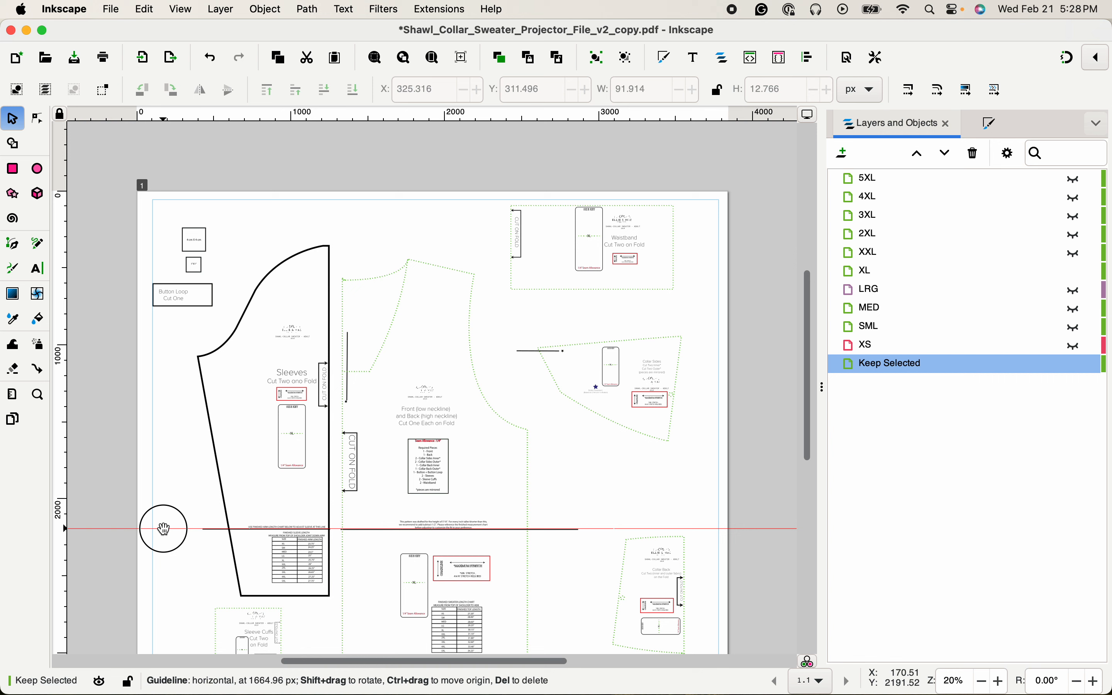
drag(164, 528, 164, 529)
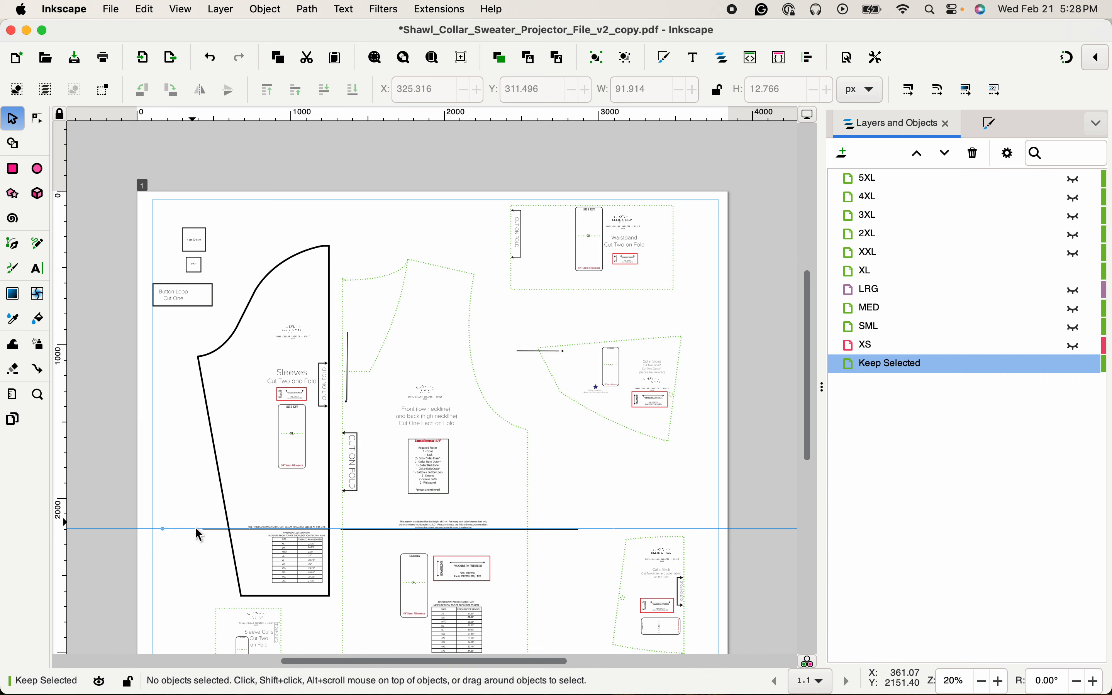
click(210, 528)
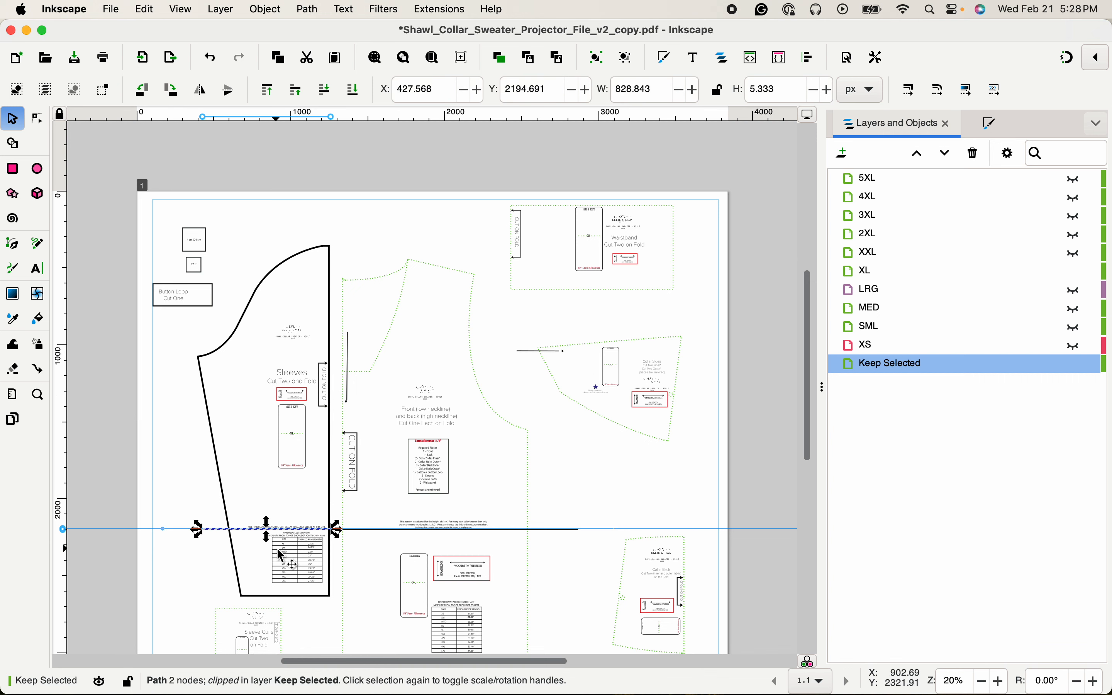
key(Escape)
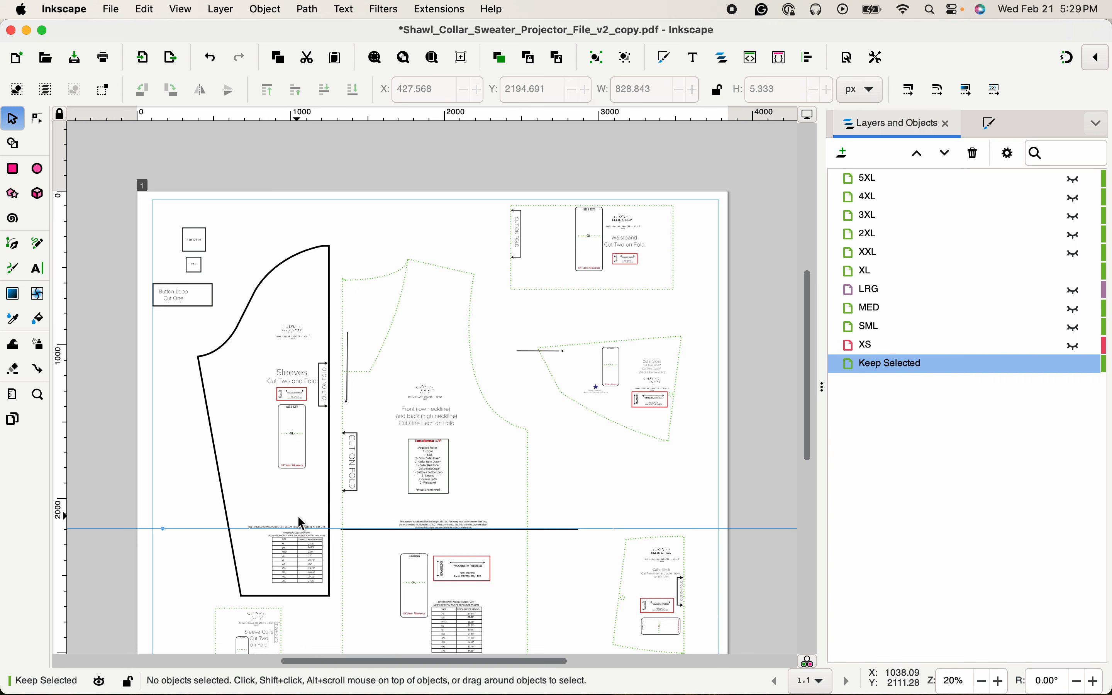
Insert a node on the sleeve's slanted side edge where it crosses the horizontal guide
key(z)
click(274, 528)
click(271, 528)
click(270, 527)
click(244, 526)
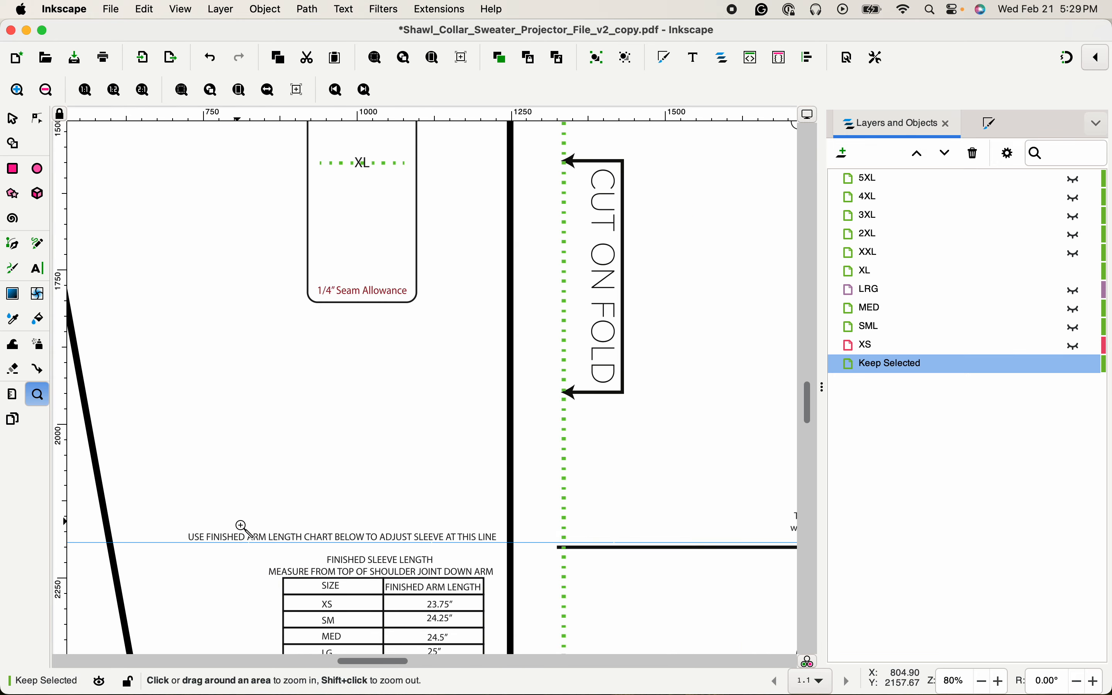
drag(196, 534, 298, 413)
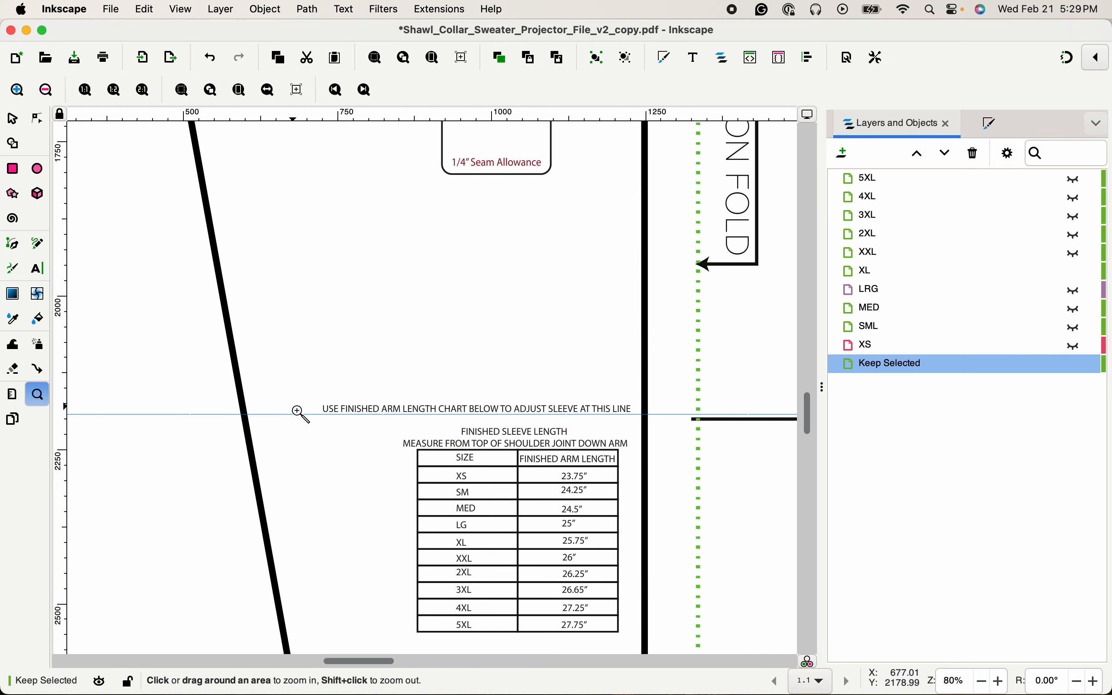
click(273, 427)
click(264, 423)
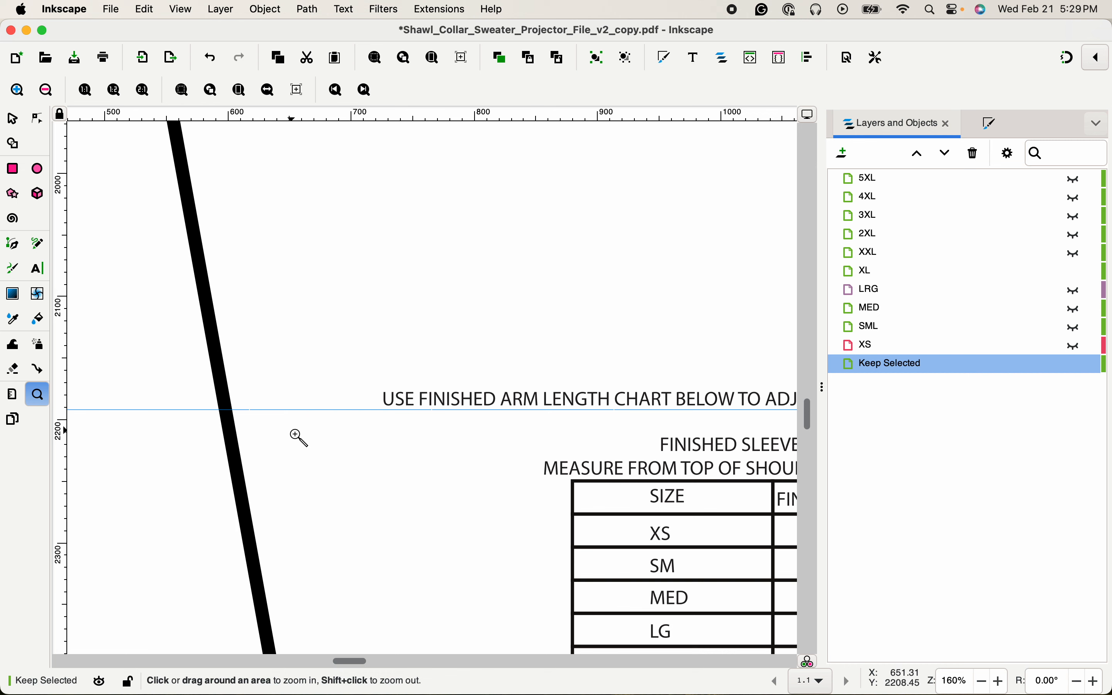
click(240, 415)
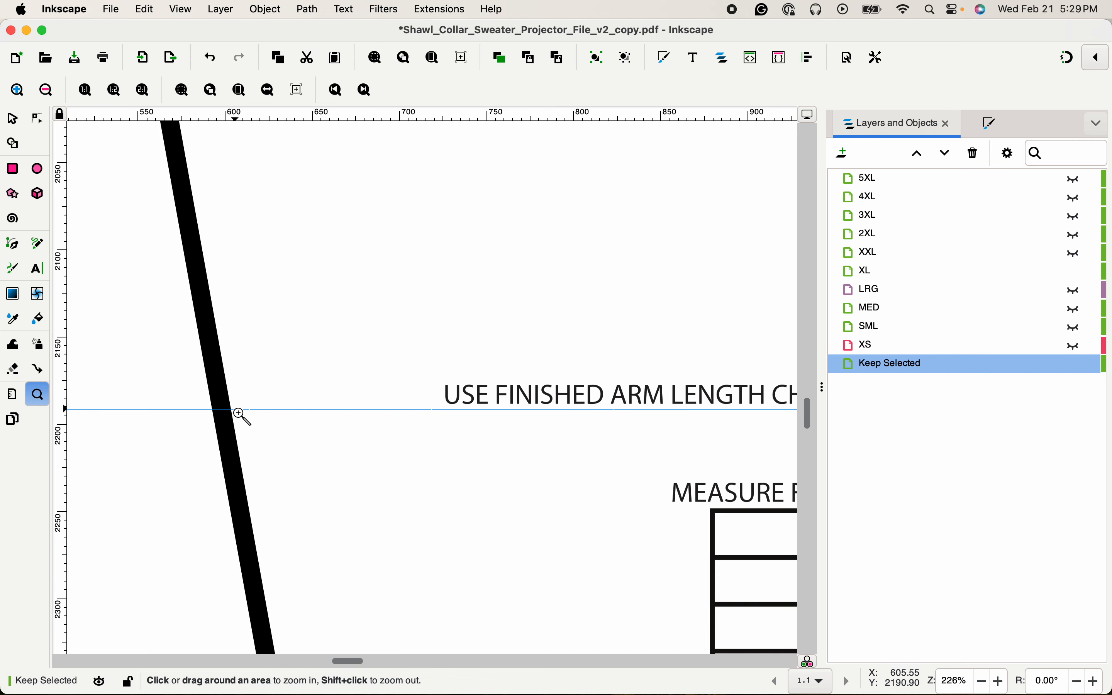
key(s)
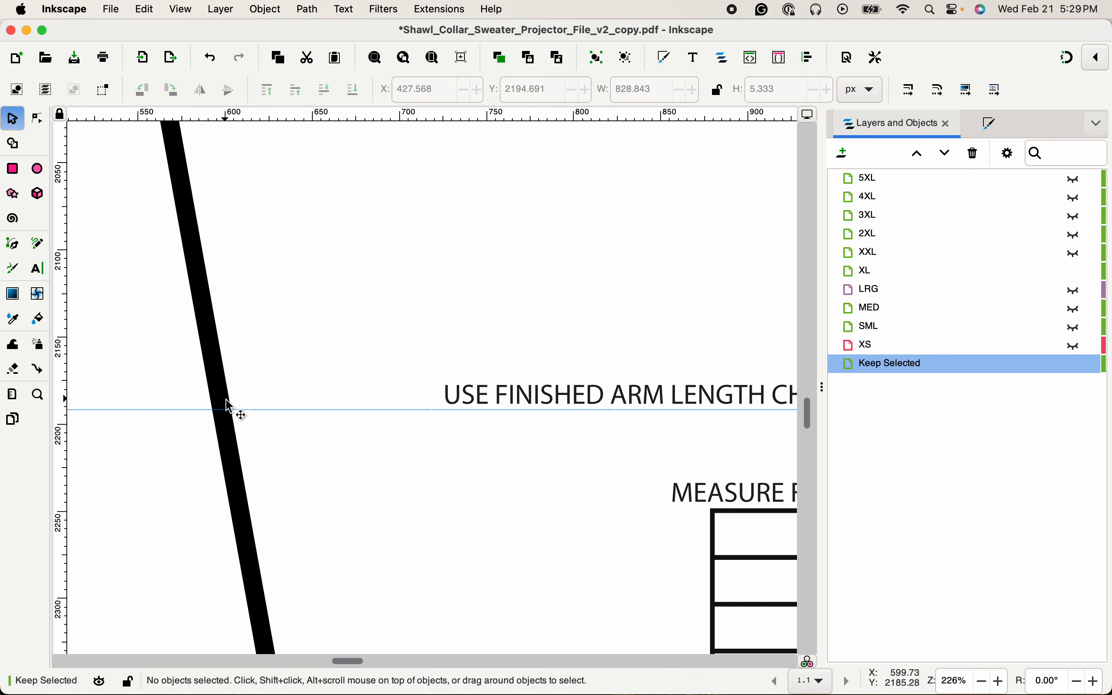
key(n)
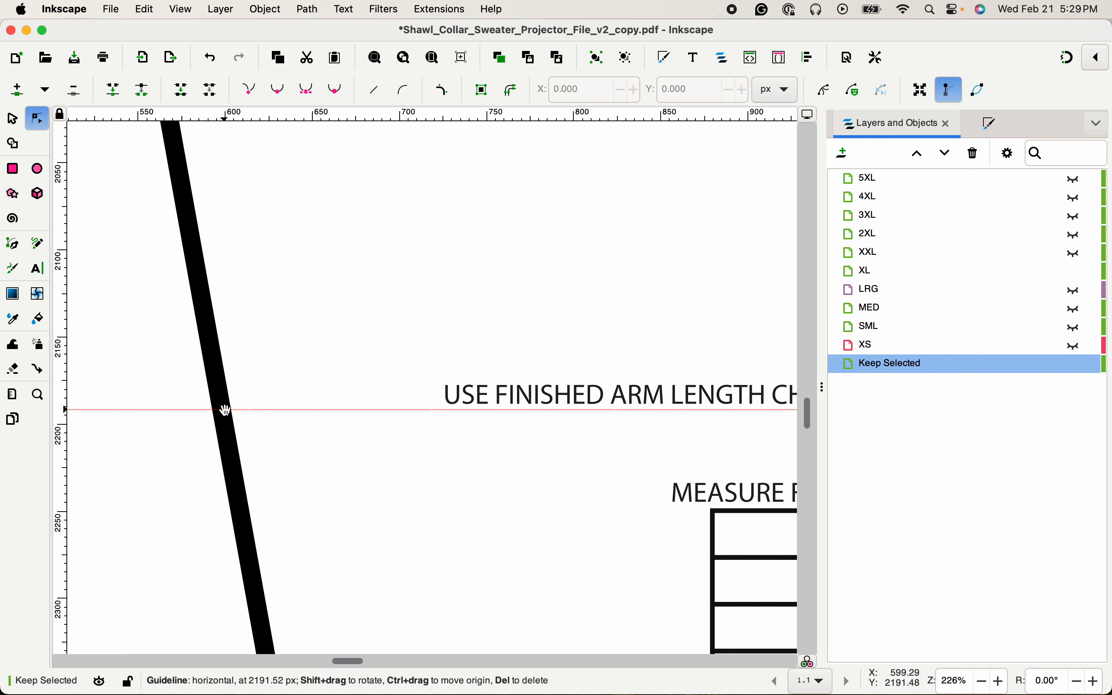
click(225, 393)
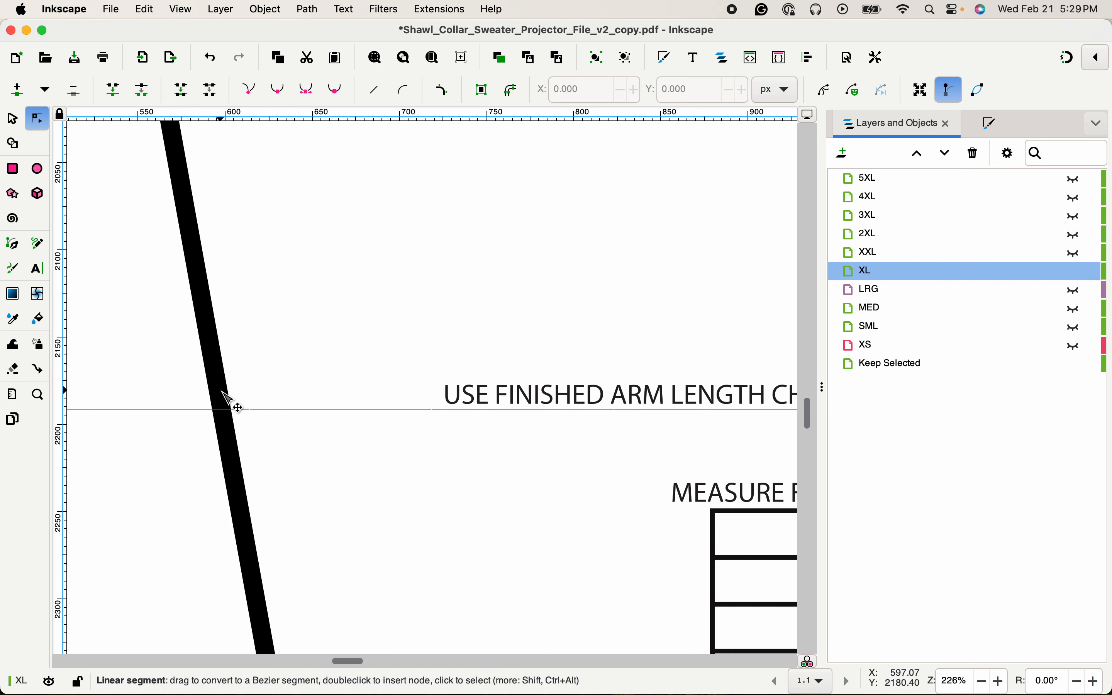
click(224, 393)
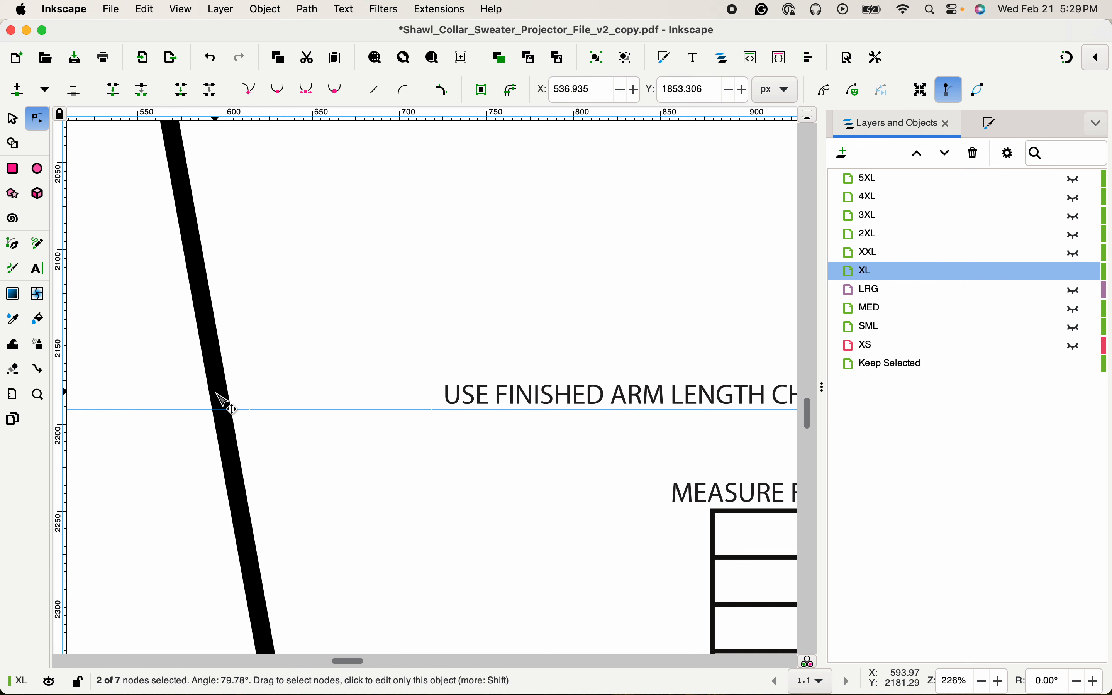
key(s)
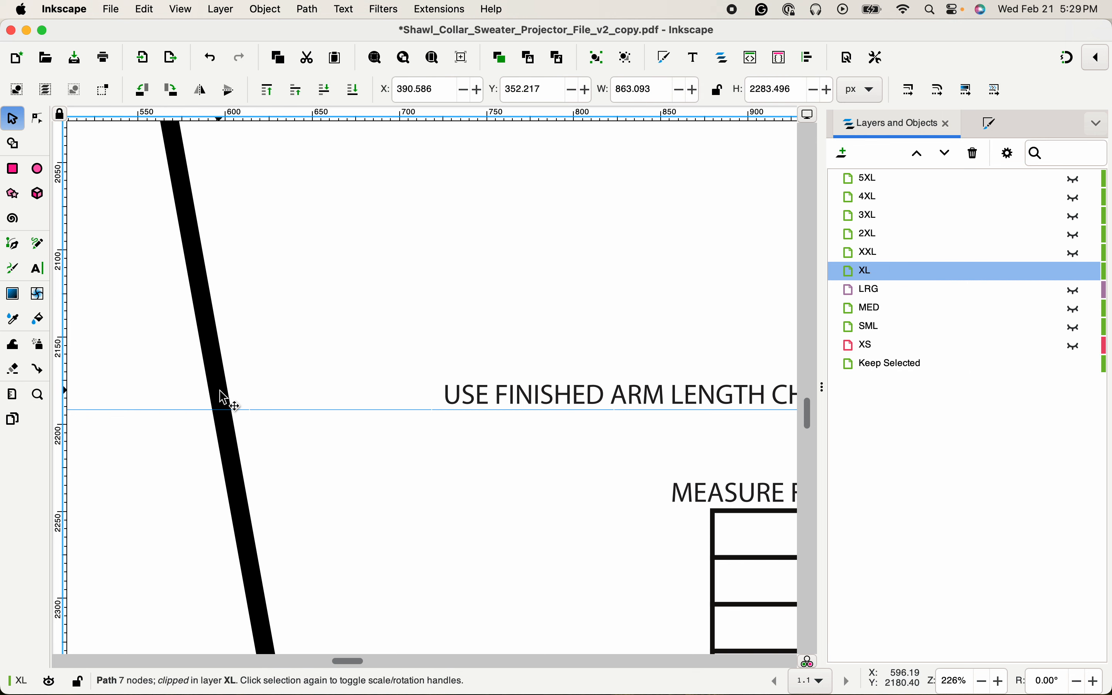
key(n)
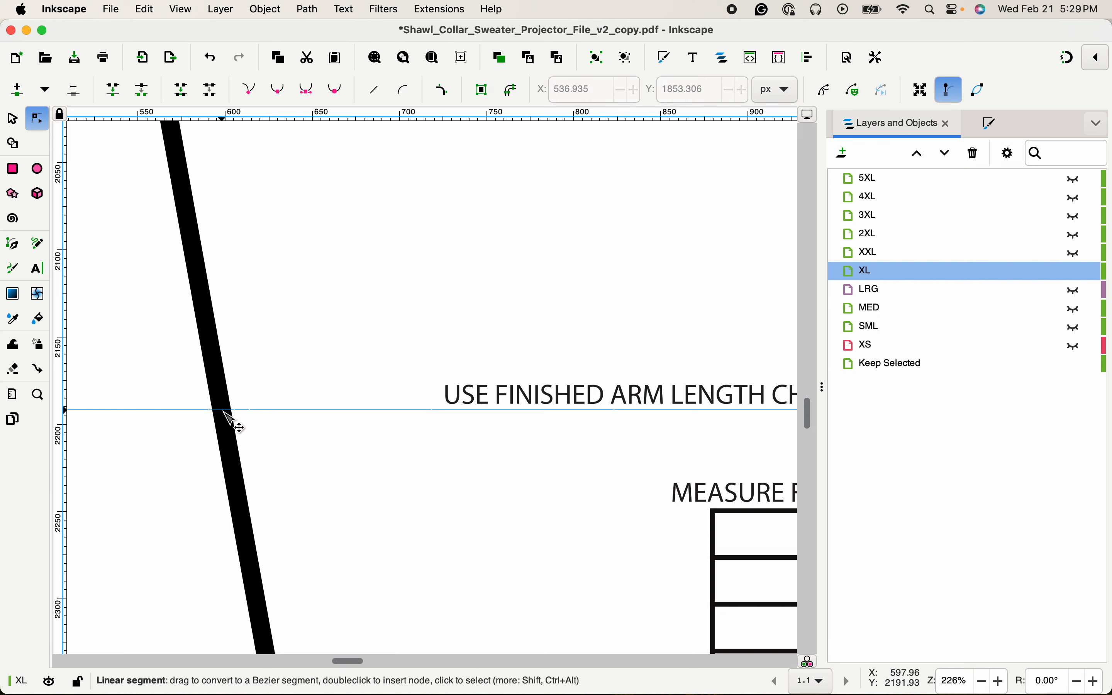
double_click(223, 411)
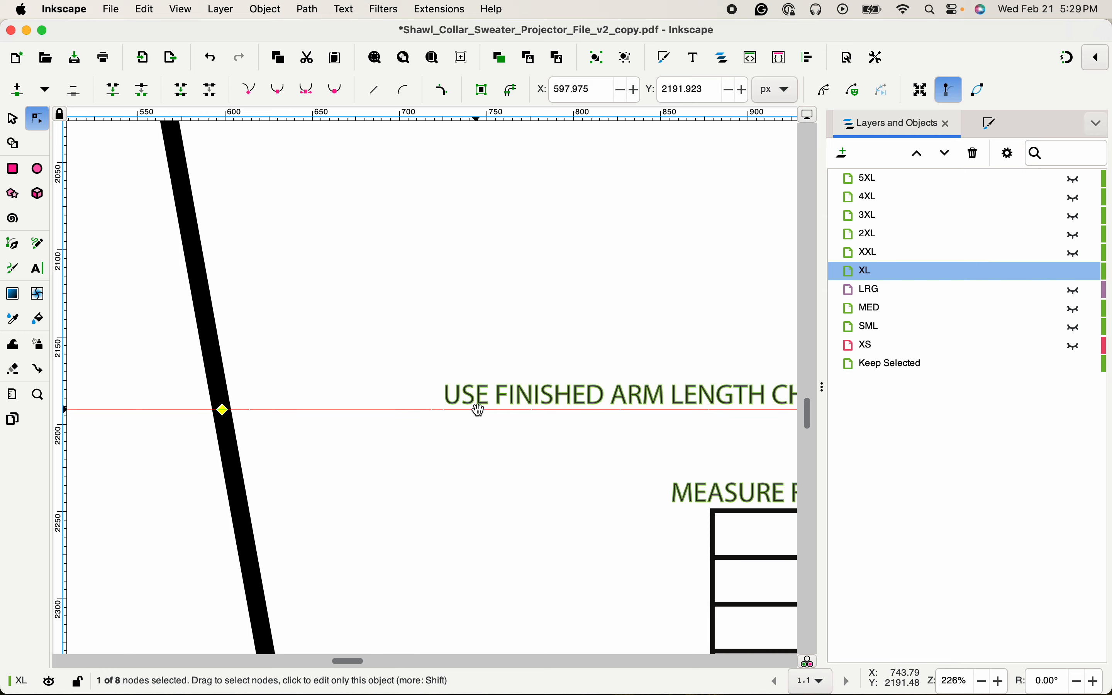
Insert a node on the sleeve's straight fold edge where it meets the horizontal guide
drag(514, 419, 461, 419)
scroll(243, 432, right, 15)
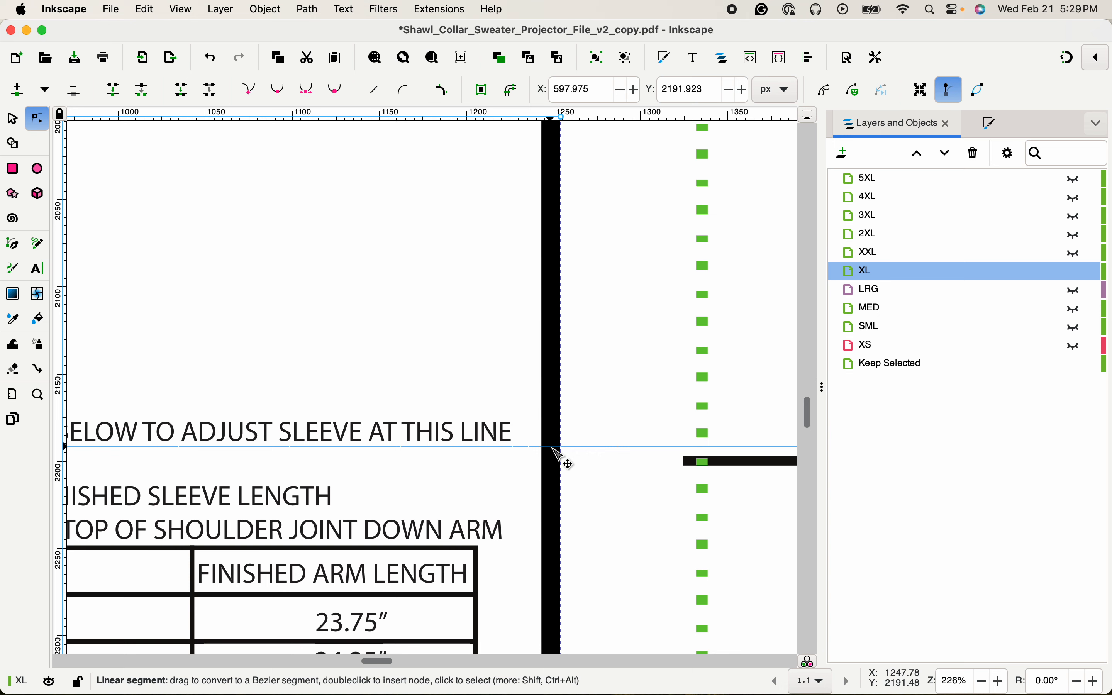
click(554, 449)
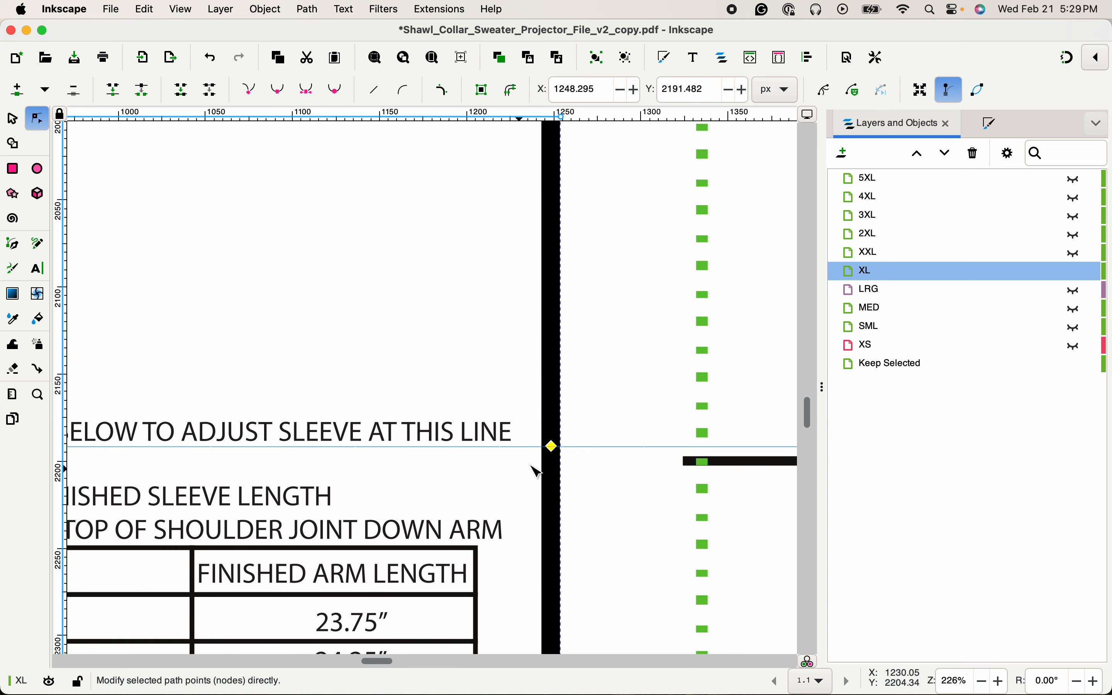
Break the sleeve path at the two nodes on the guide, one on the slanted side and one on the fold edge
scroll(590, 453, left, 10)
scroll(591, 453, down, 2)
scroll(592, 448, down, 2)
scroll(592, 448, left, 15)
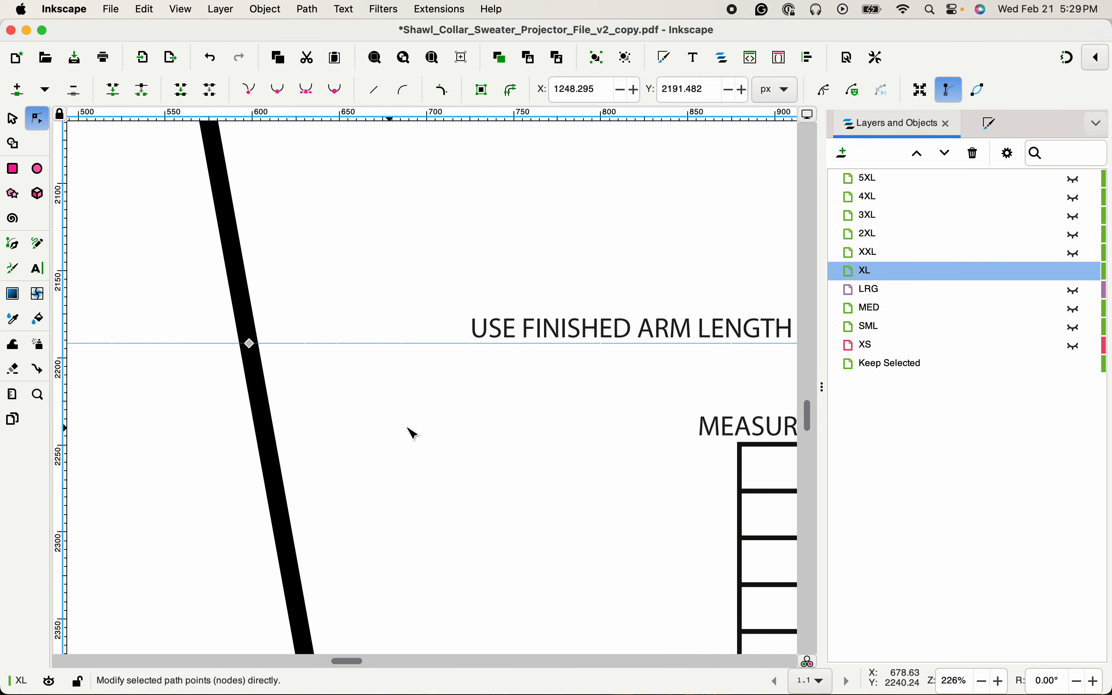
scroll(409, 434, right, 4)
scroll(409, 435, up, 1)
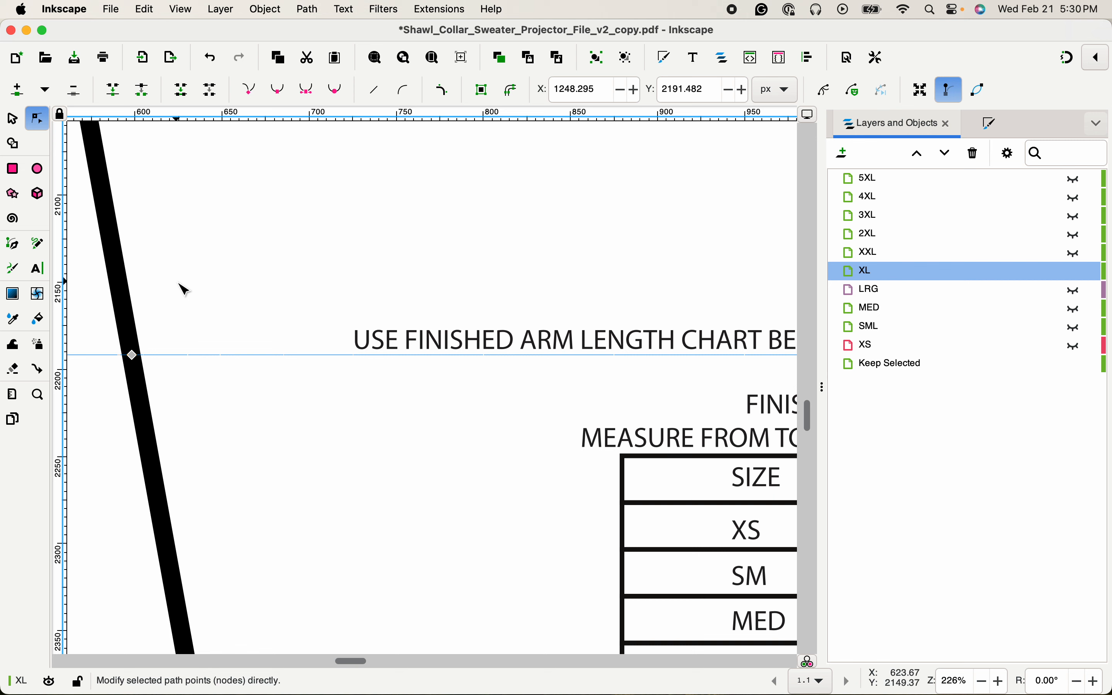
key(s)
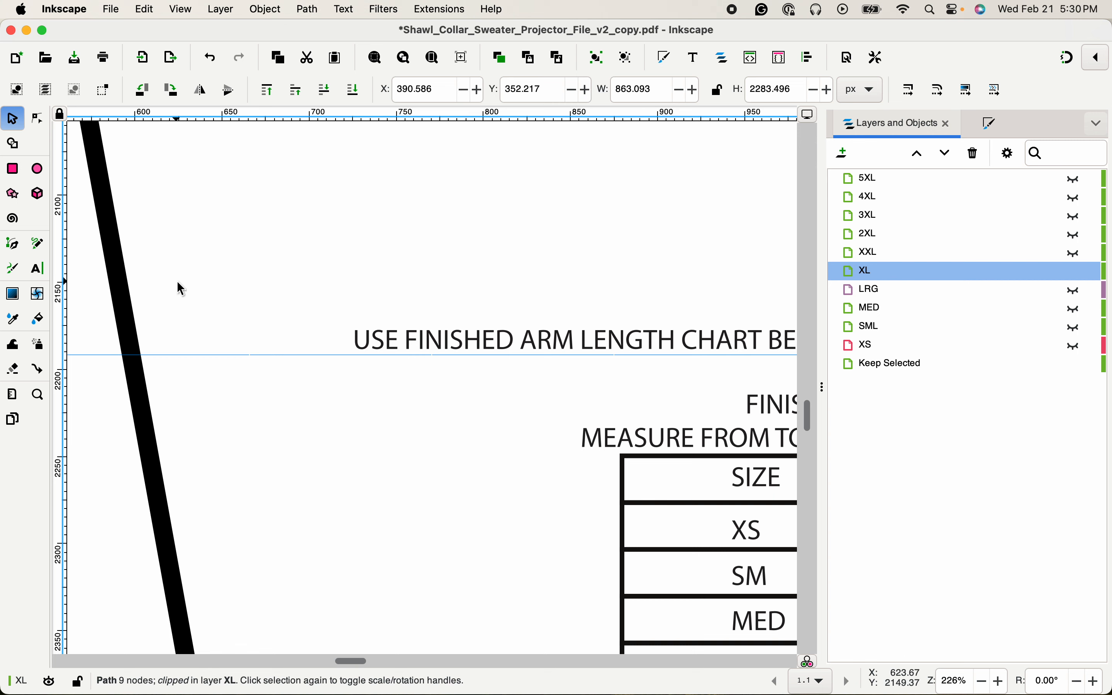
key(n)
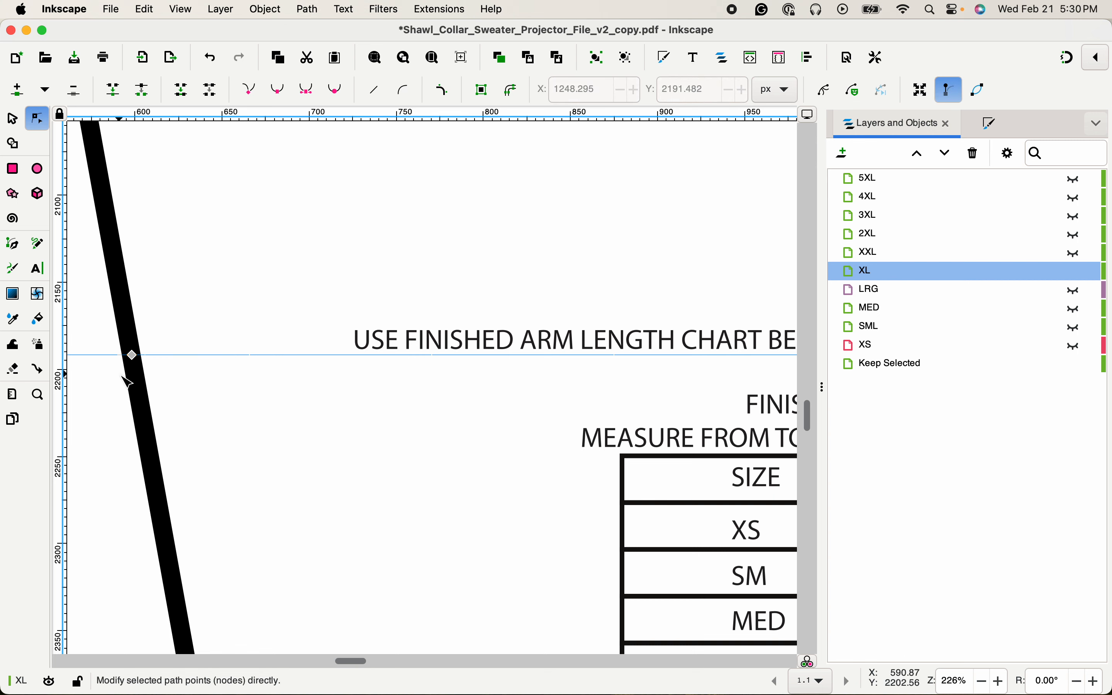
click(133, 357)
drag(577, 389, 226, 405)
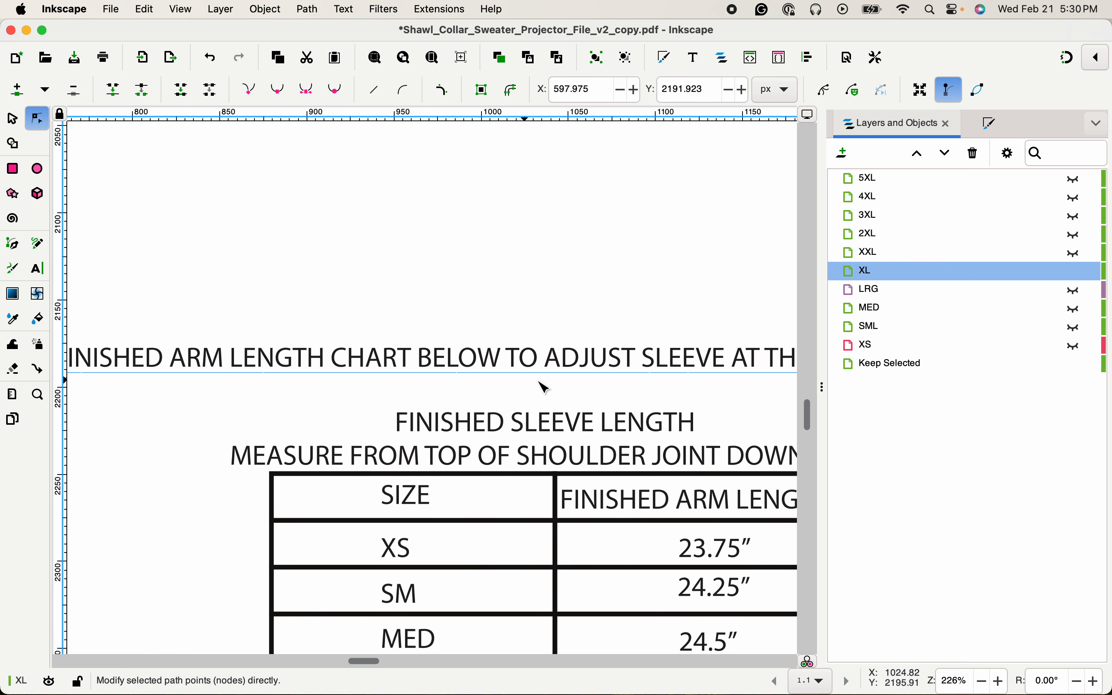
drag(545, 388, 256, 399)
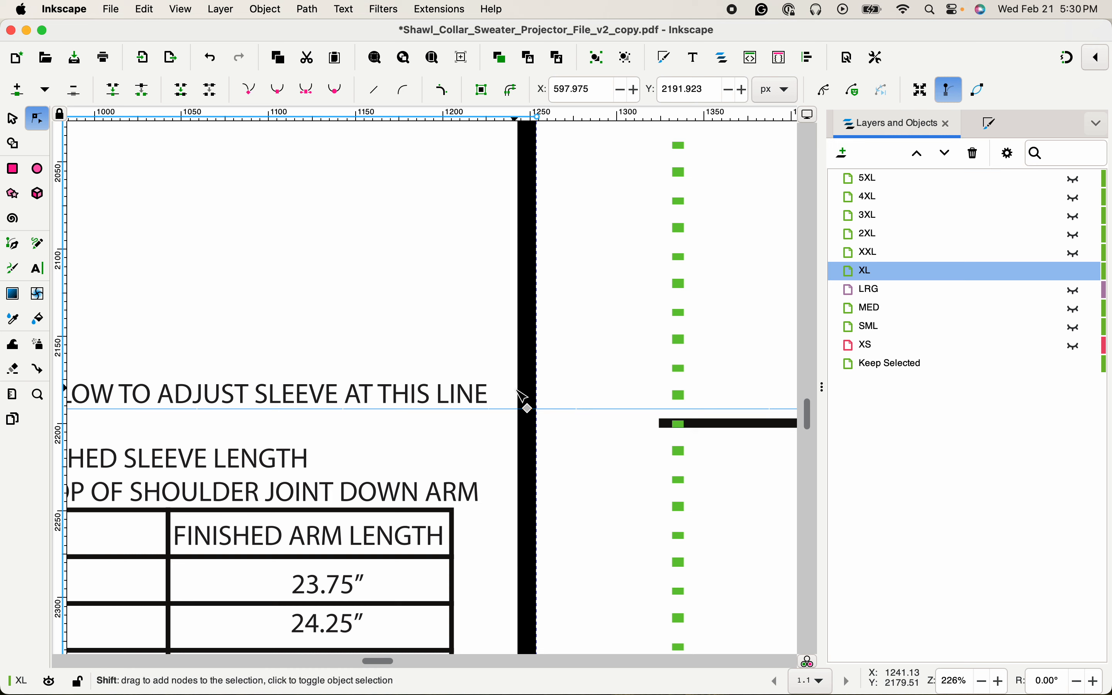
shift+click(529, 409)
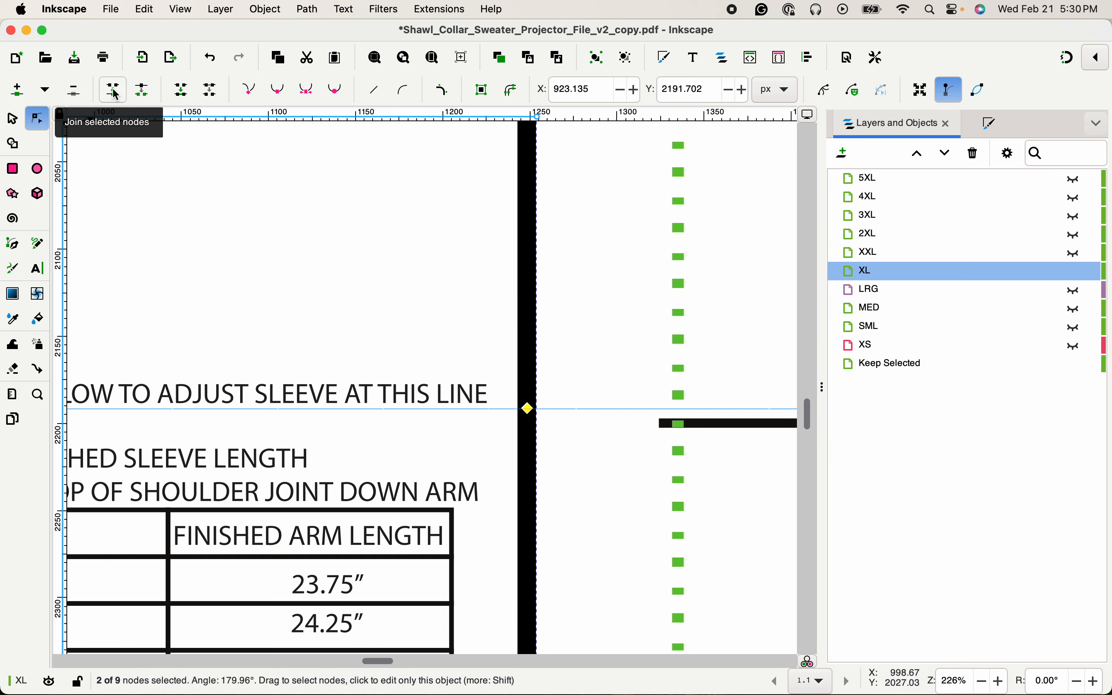
click(137, 92)
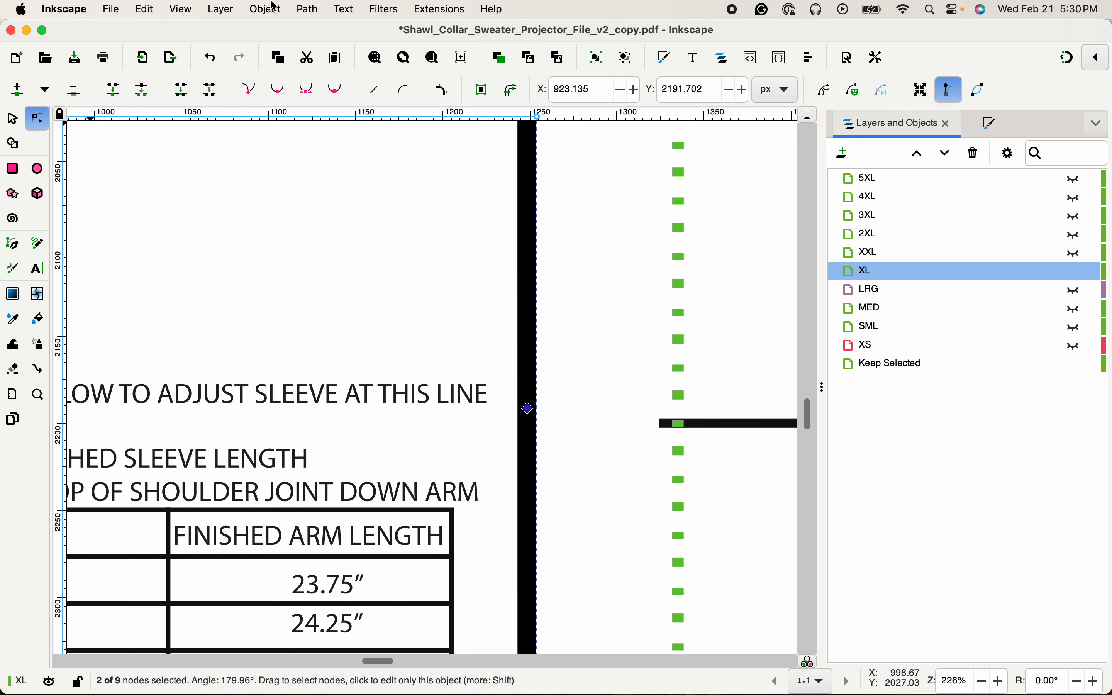
Separate the broken sleeve outline into independent upper and lower paths
click(289, 5)
mouse_move(300, 7)
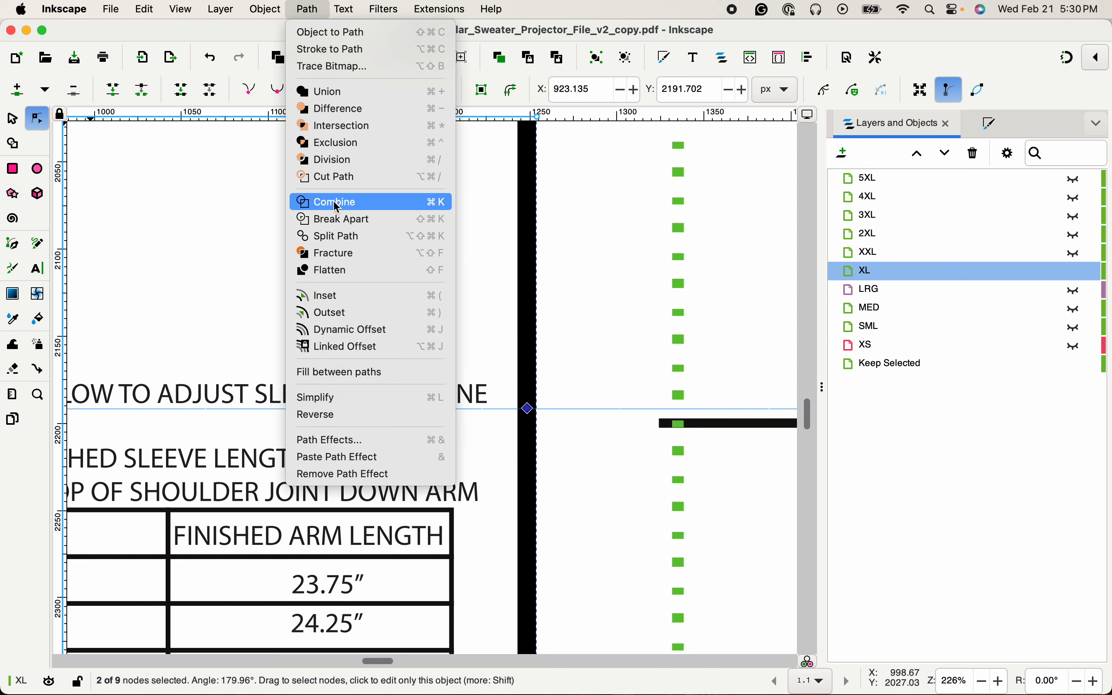
click(339, 228)
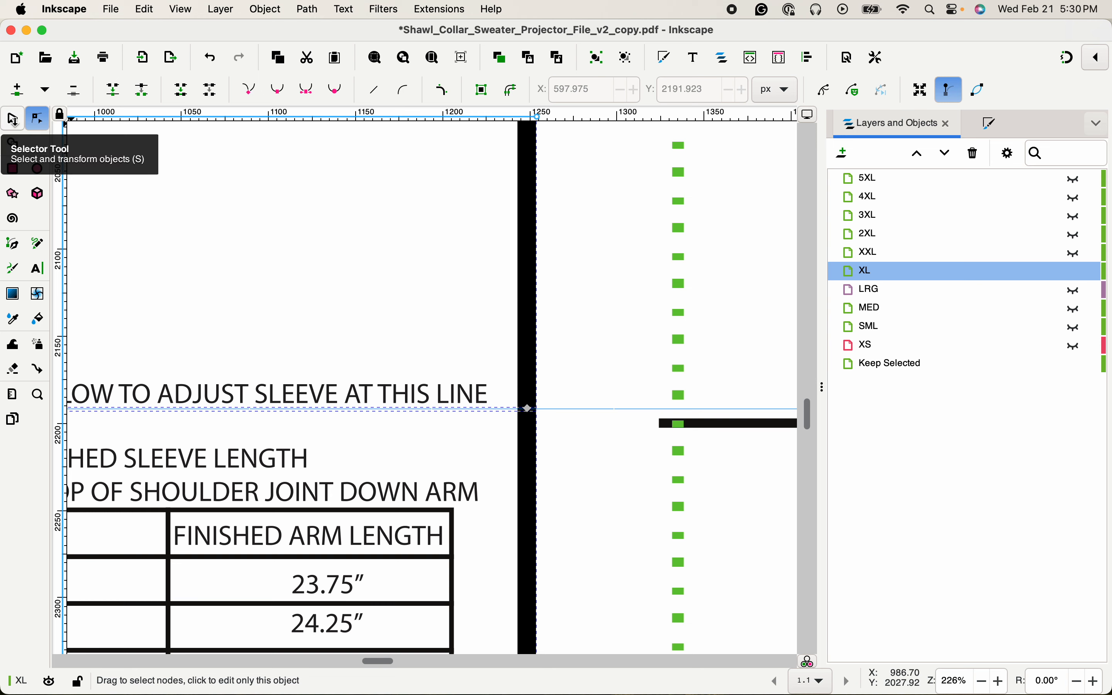
Examine the upper and lower sleeve parts by selecting each one separately to check that they are independent
click(373, 63)
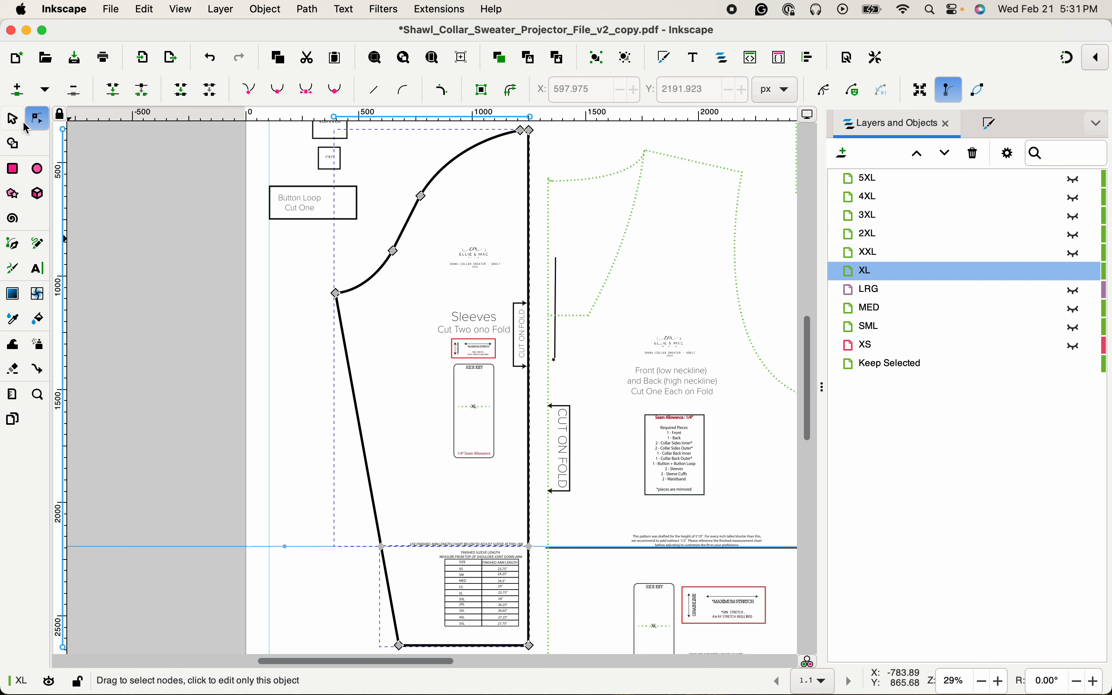
click(12, 118)
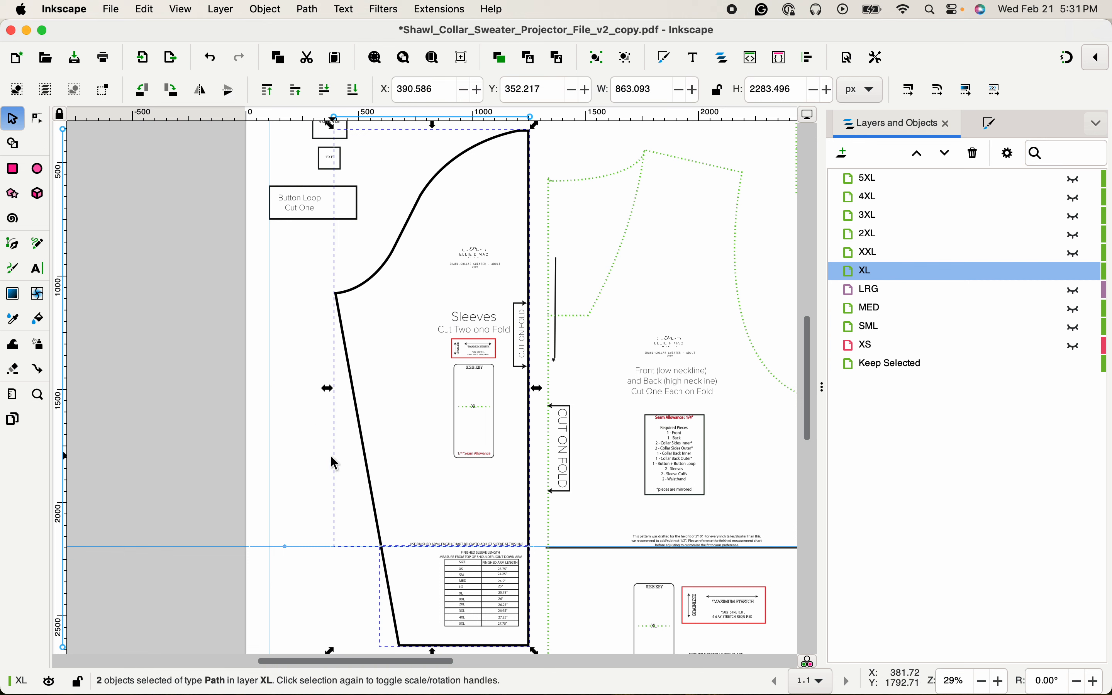
click(310, 459)
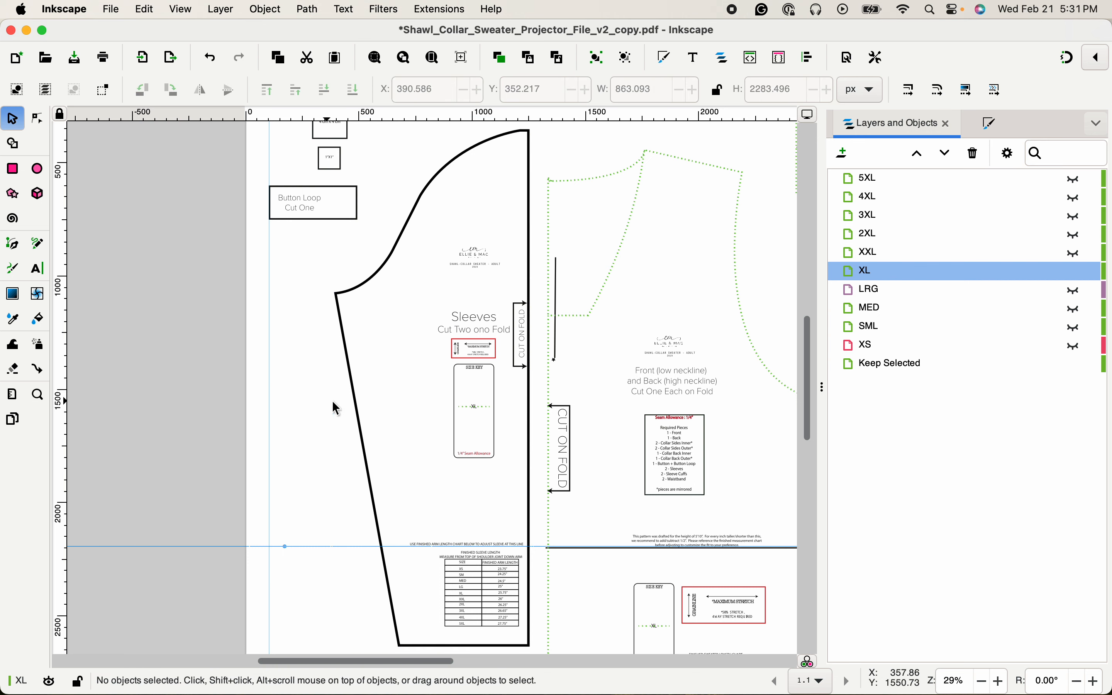
click(356, 404)
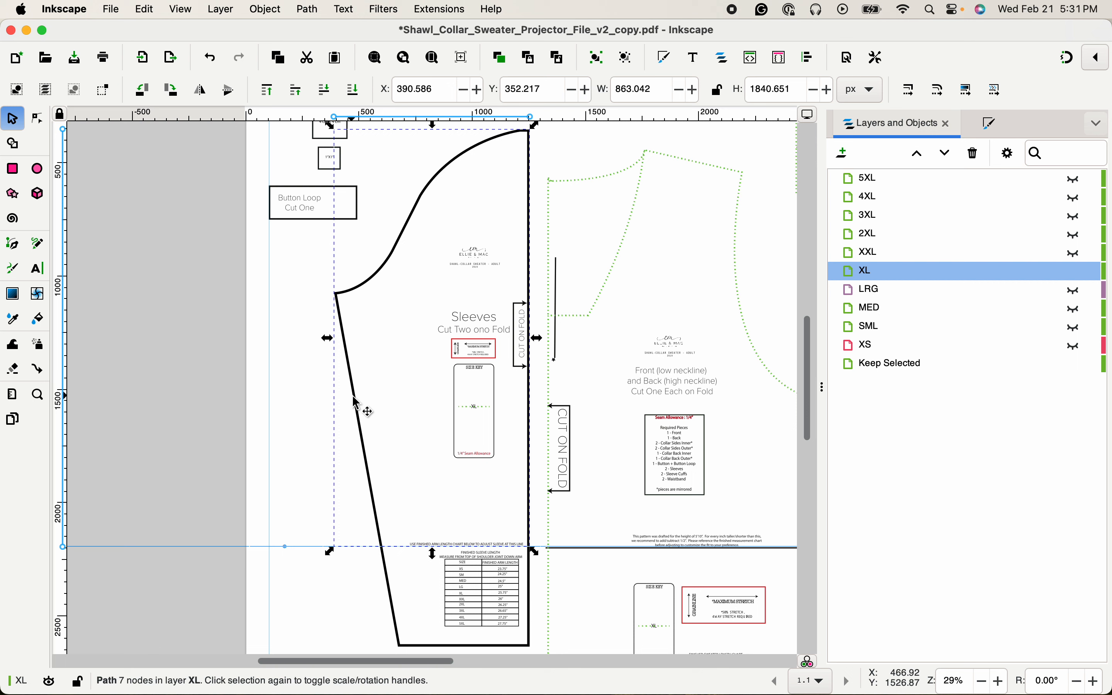
click(208, 456)
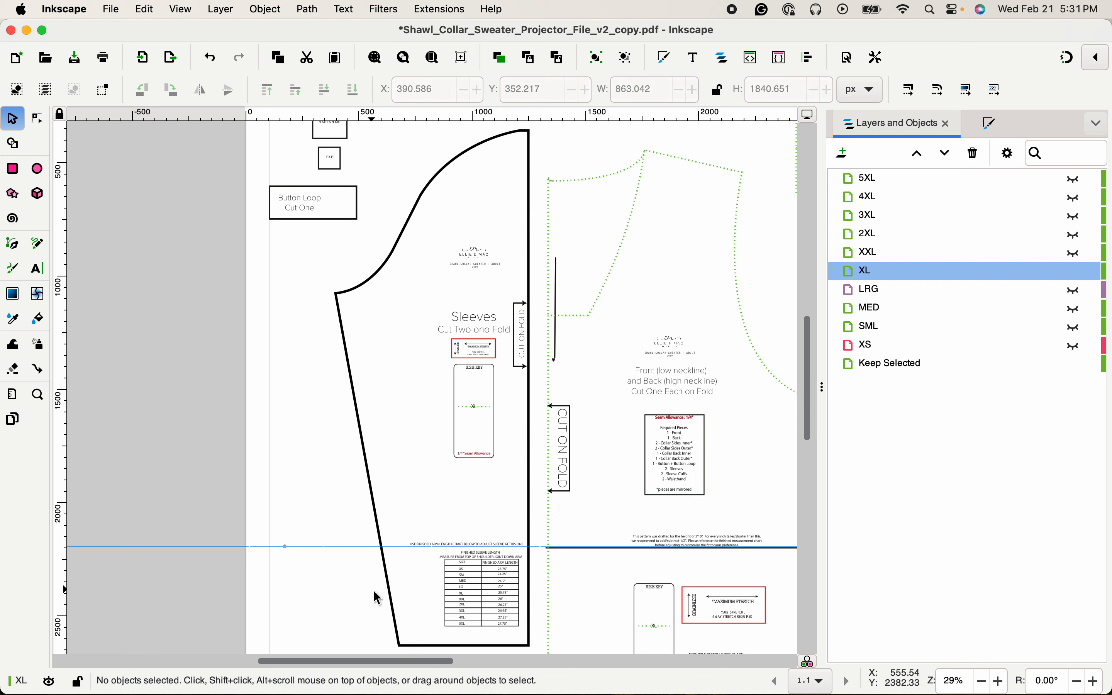
click(390, 598)
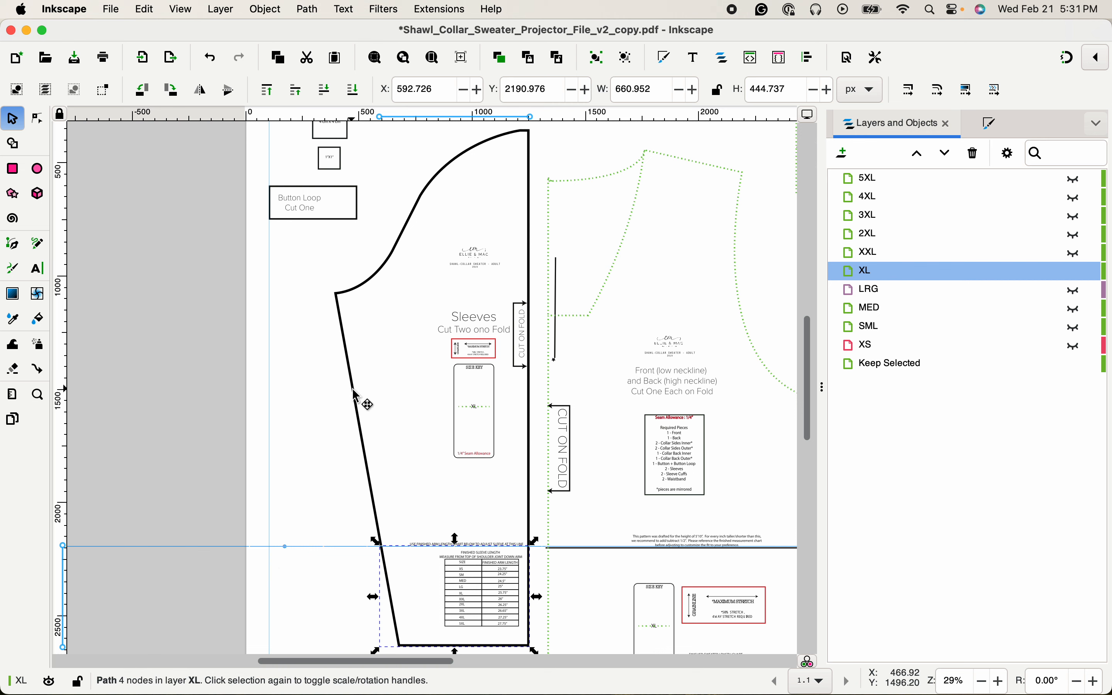
click(362, 400)
click(275, 535)
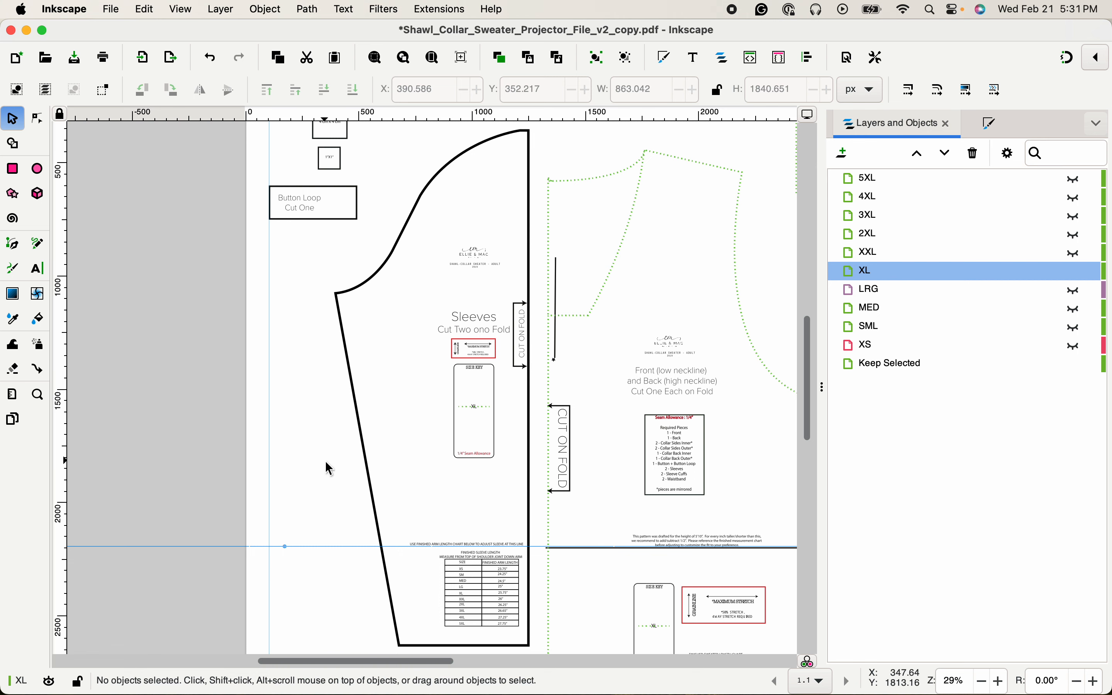
Draw a rectangle about 633 by 107 px across the sleeve's length-adjustment line, spanning most of the sleeve's width
key(z)
click(428, 536)
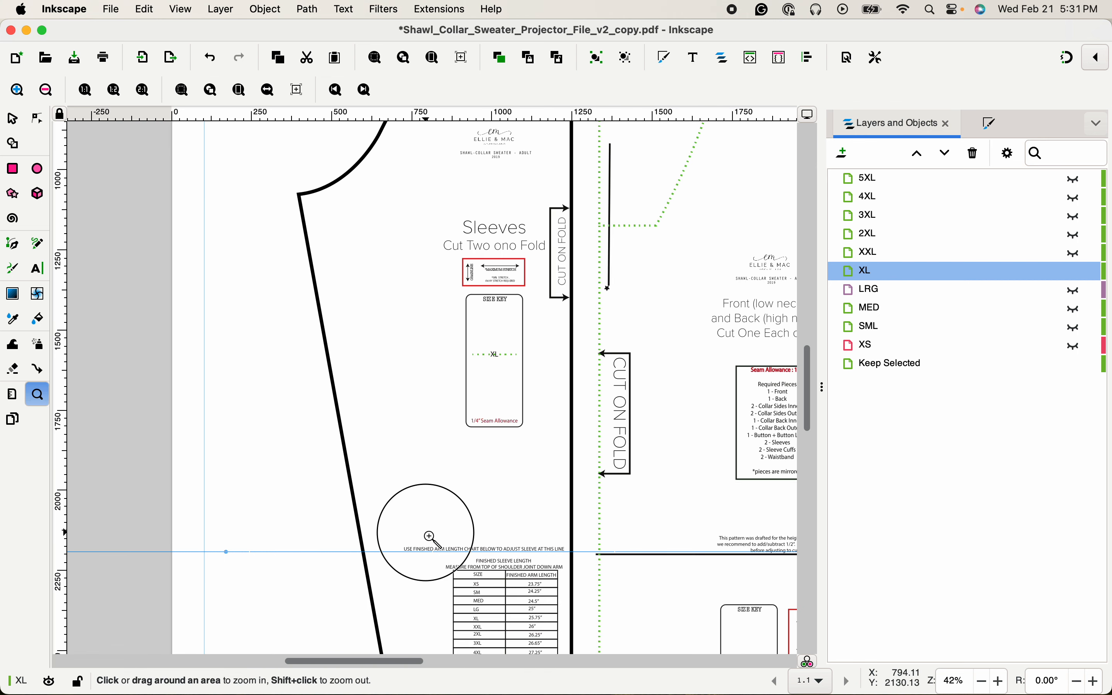
click(430, 537)
click(477, 570)
click(478, 571)
key(space)
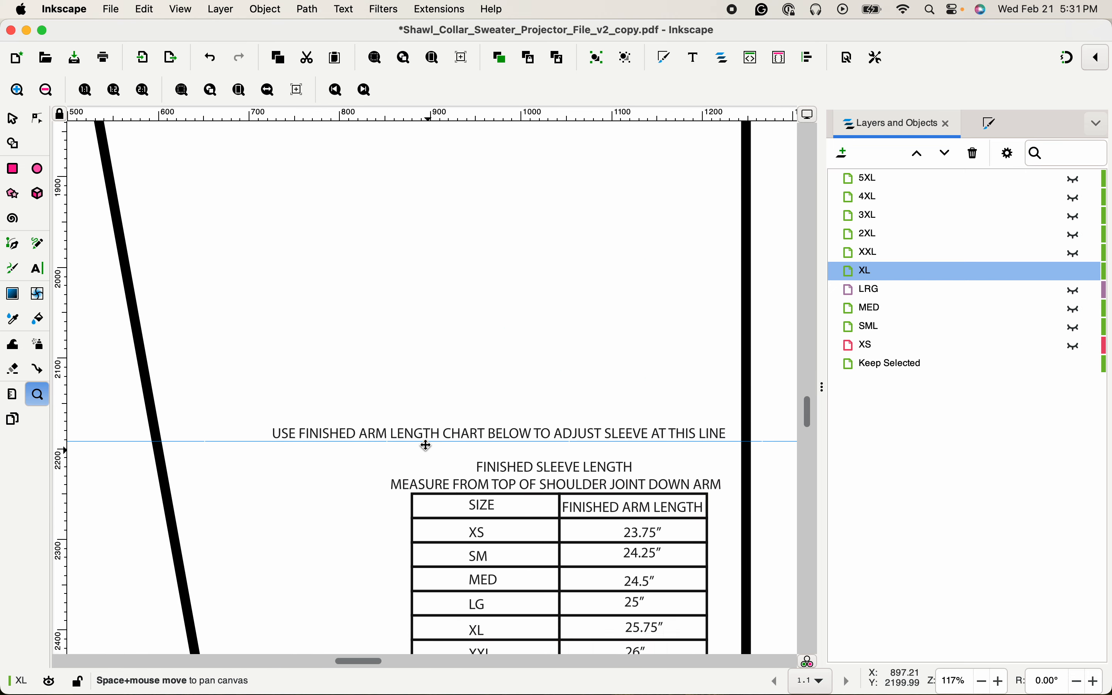
drag(425, 444, 393, 398)
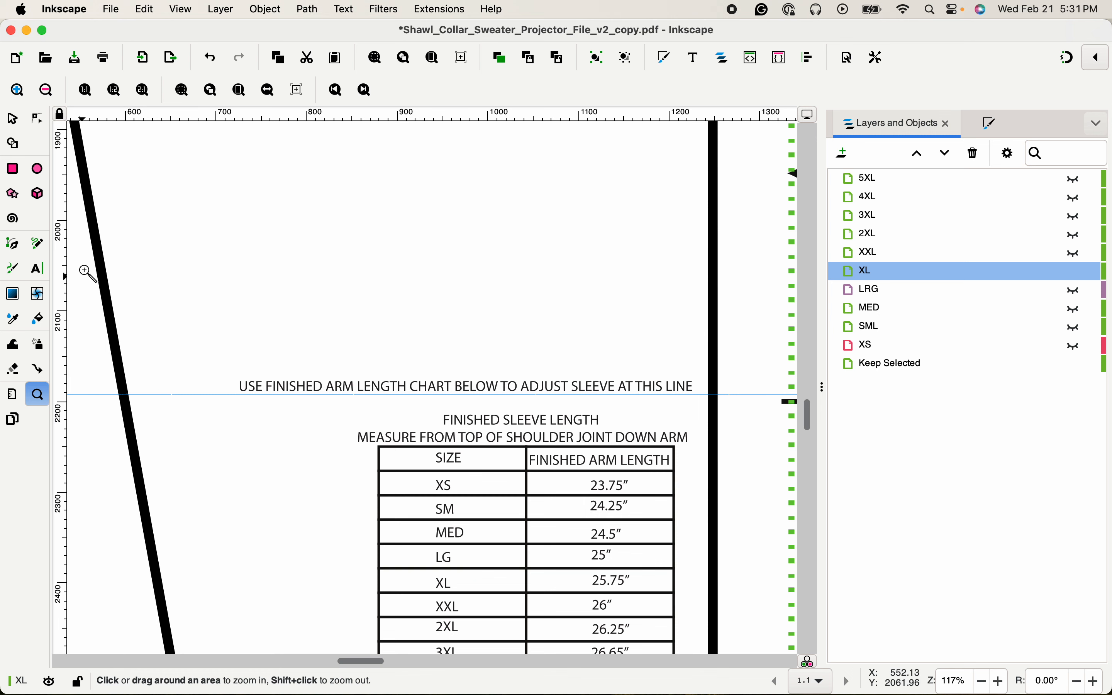
key(s)
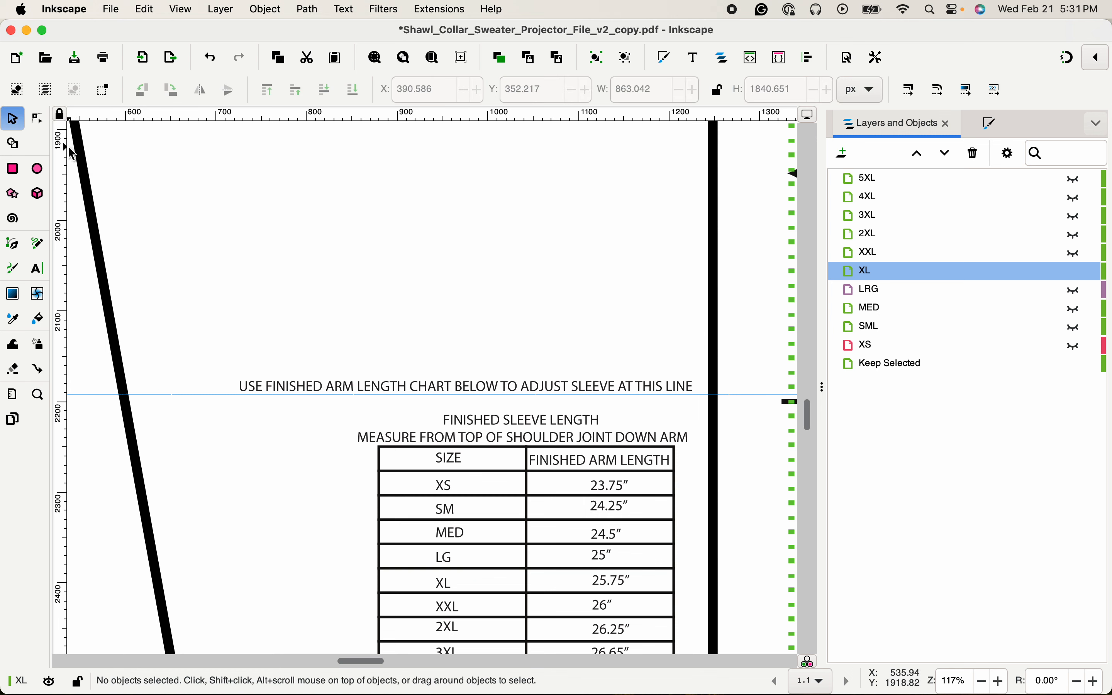
click(18, 170)
drag(135, 345, 711, 443)
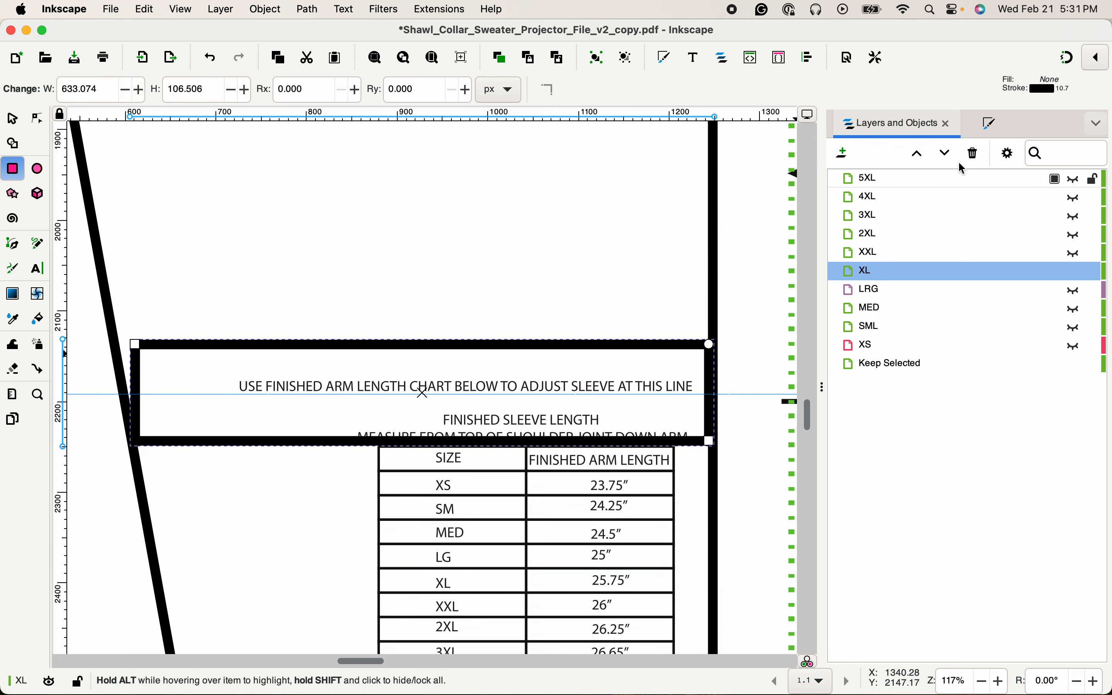
Set the rectangle's stroke width to 1 pt
click(991, 130)
click(972, 179)
click(971, 179)
drag(924, 181, 841, 180)
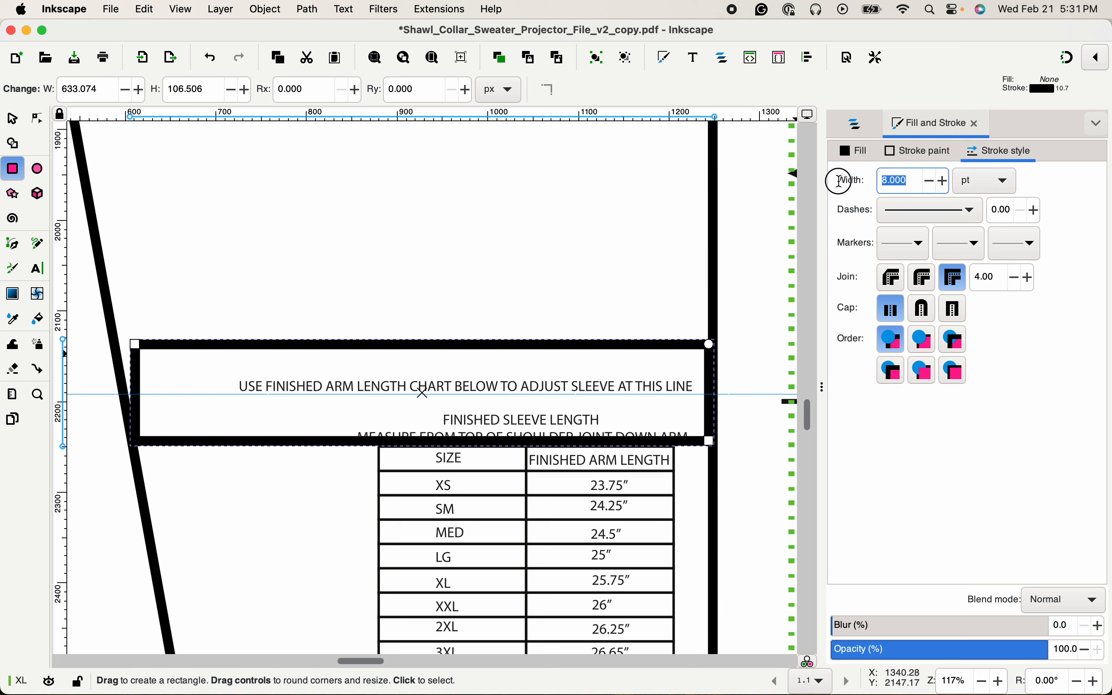
text(1)
key(Return)
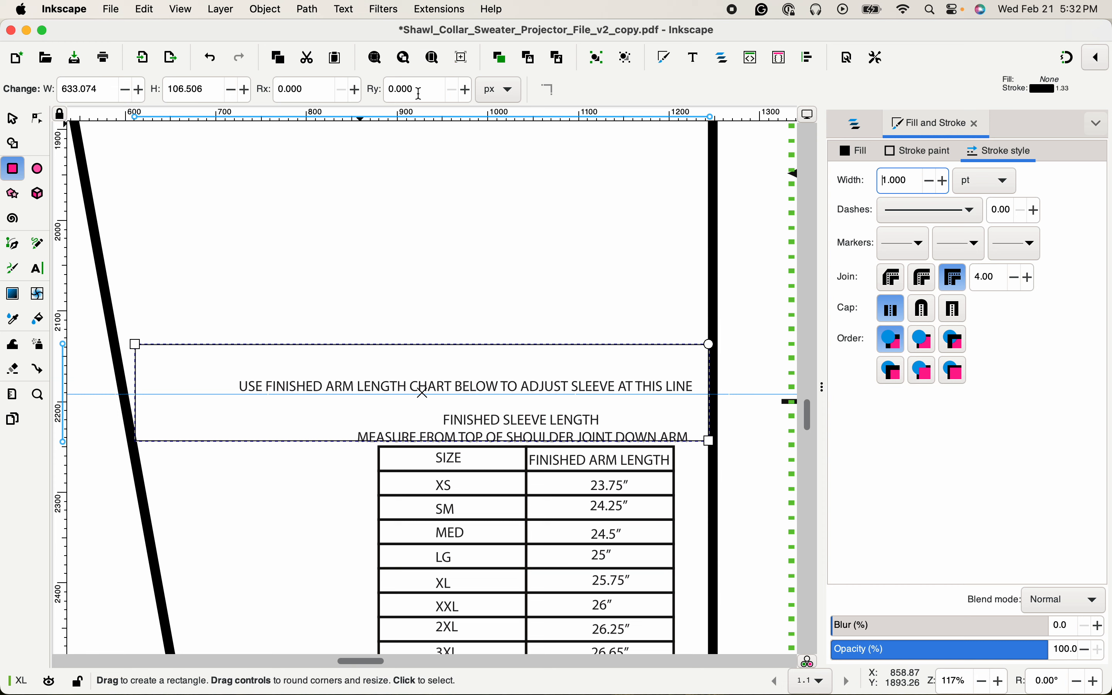
Switch the measurement units to inches and set the rectangle's height to 1.5 in
click(498, 90)
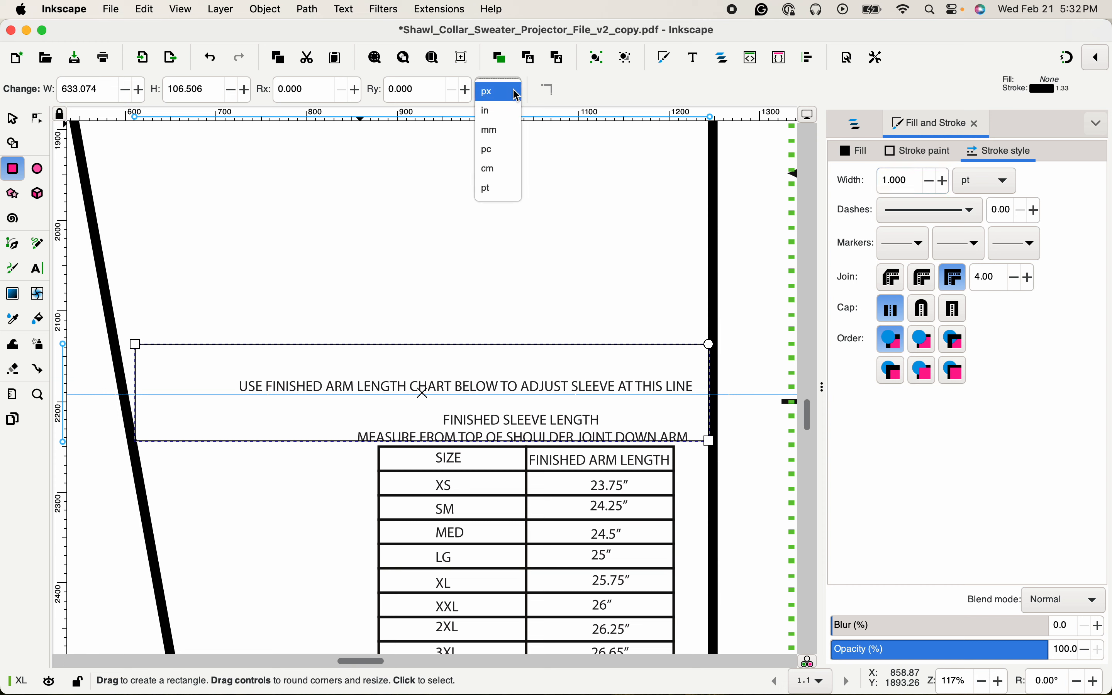
click(504, 116)
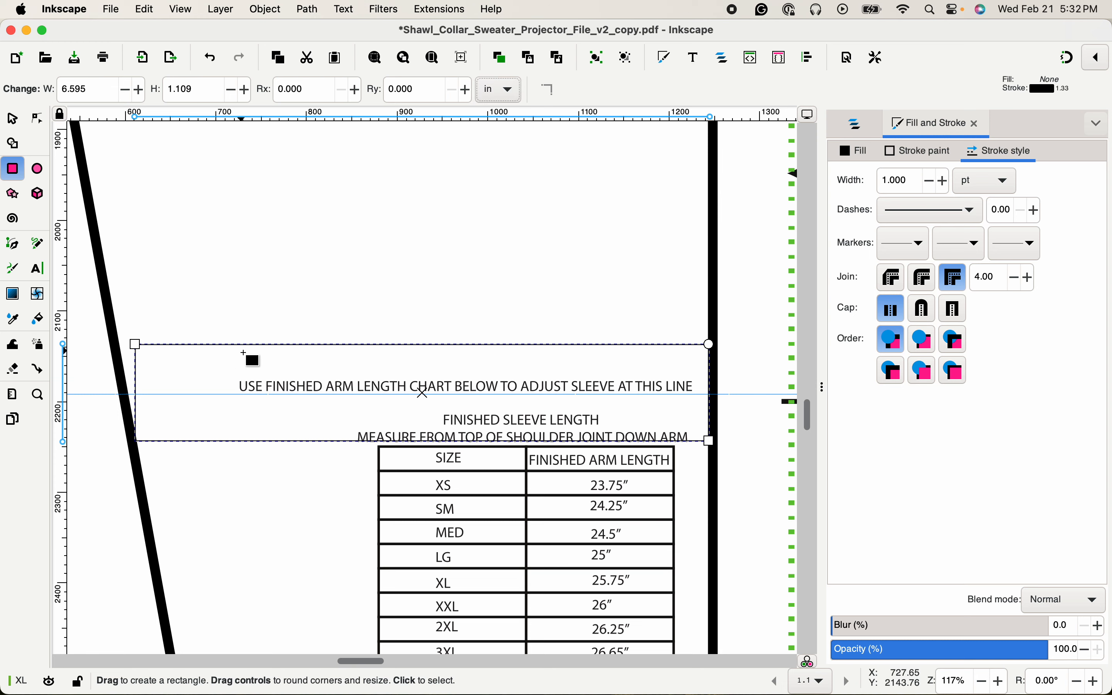
key(s)
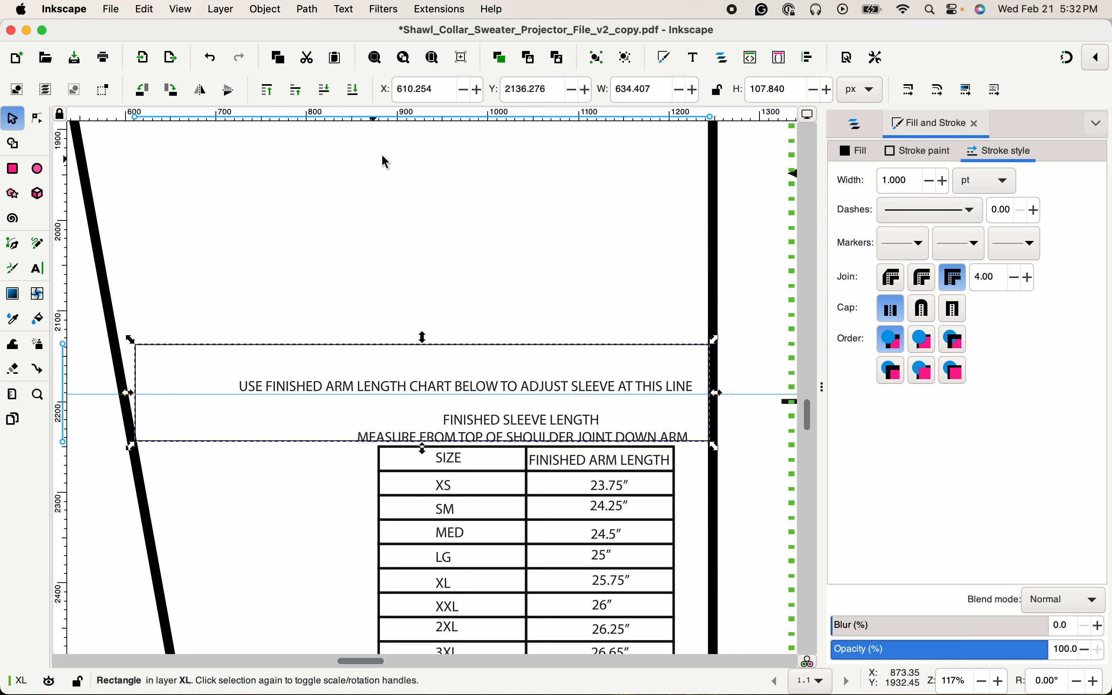
click(793, 89)
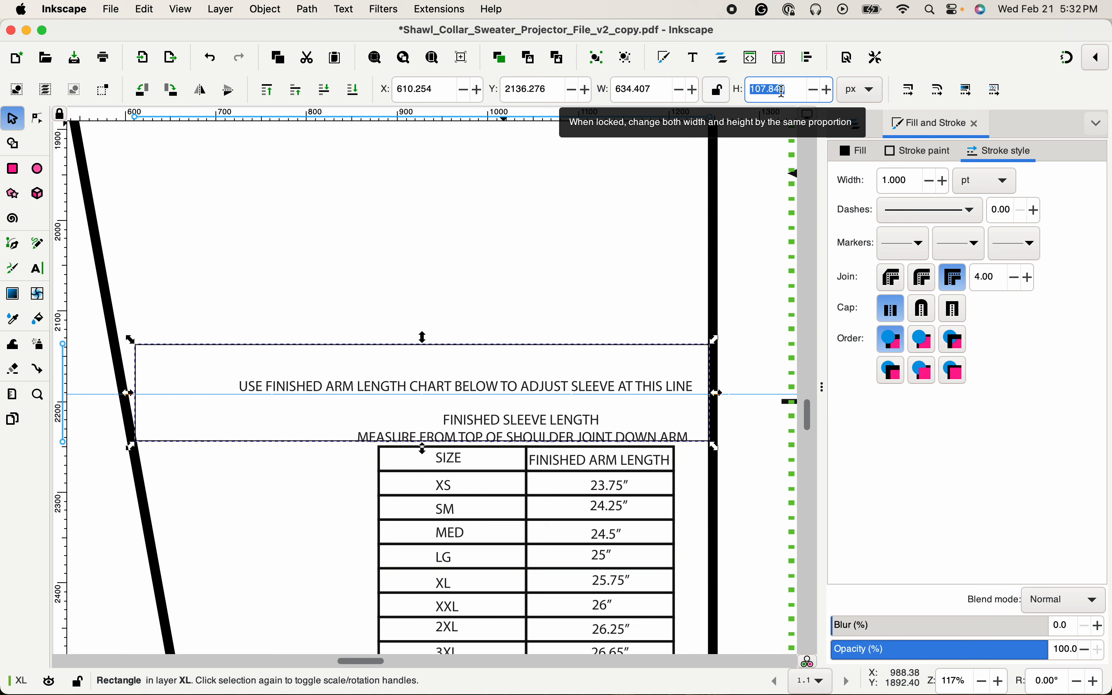
click(860, 90)
click(854, 181)
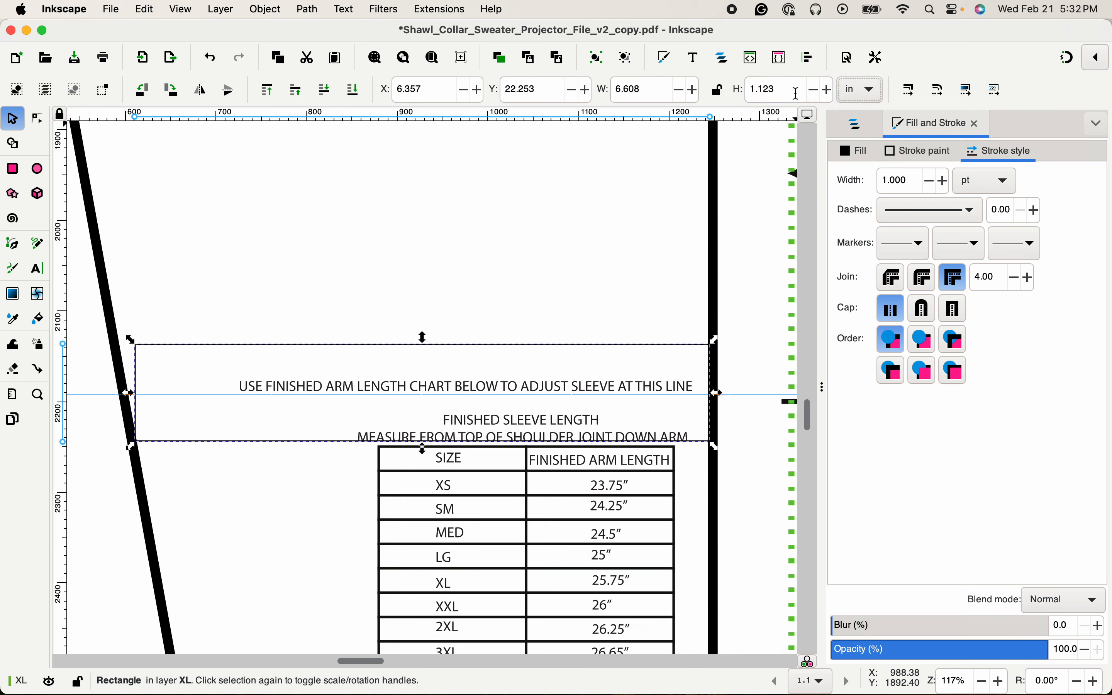
click(797, 94)
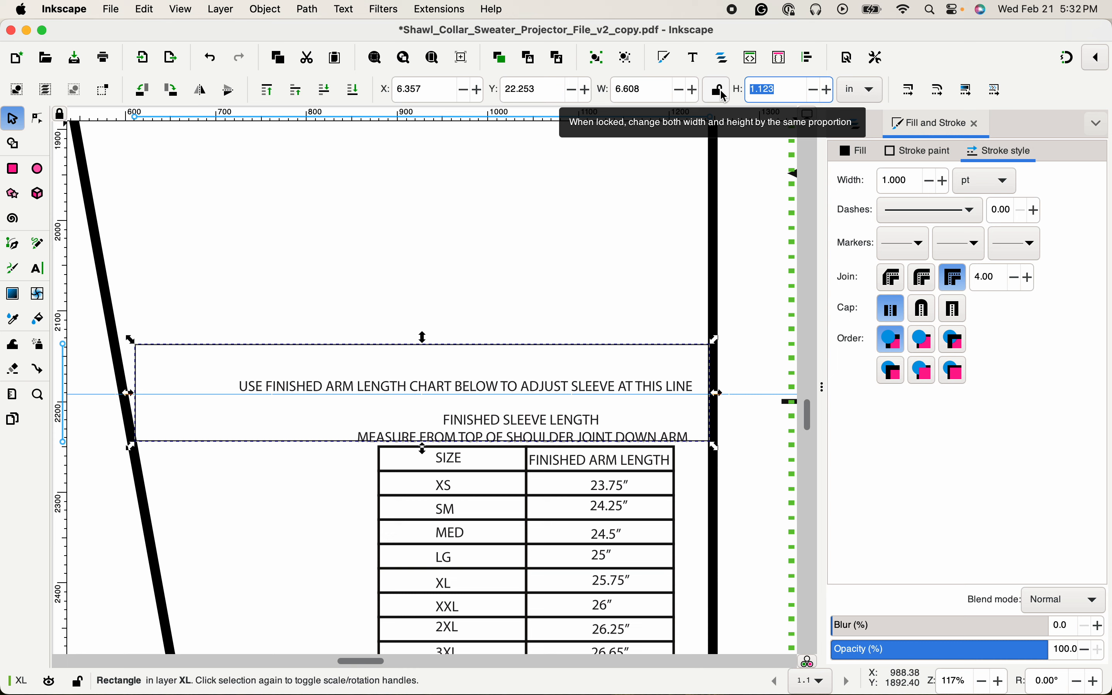
text(1.)
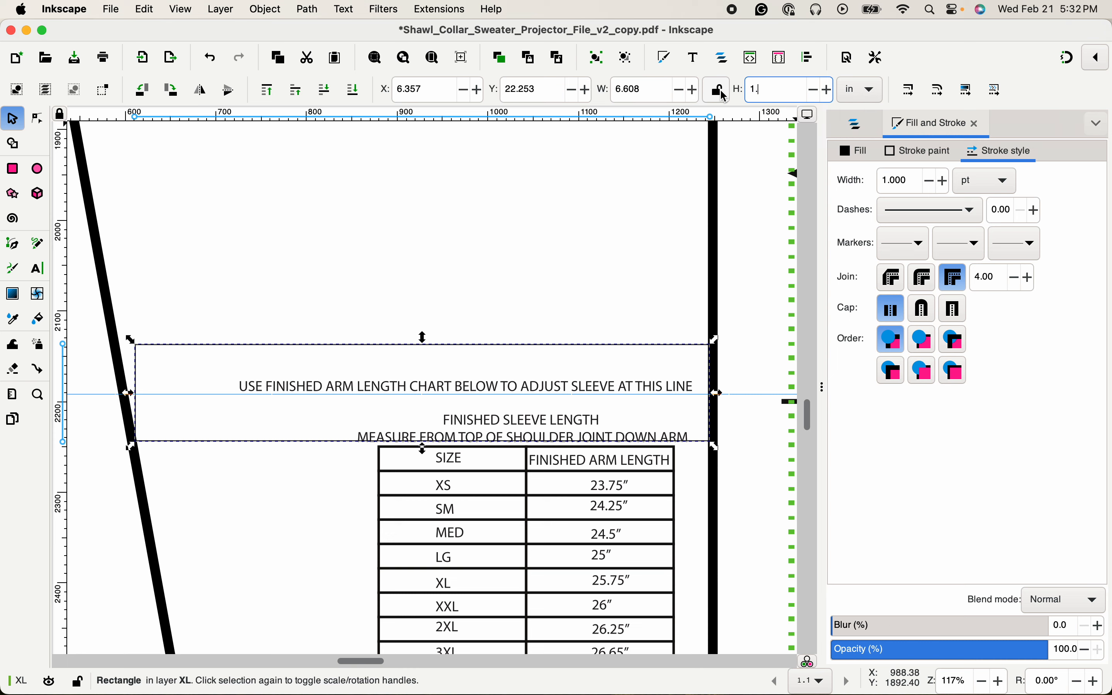
text(5)
key(Return)
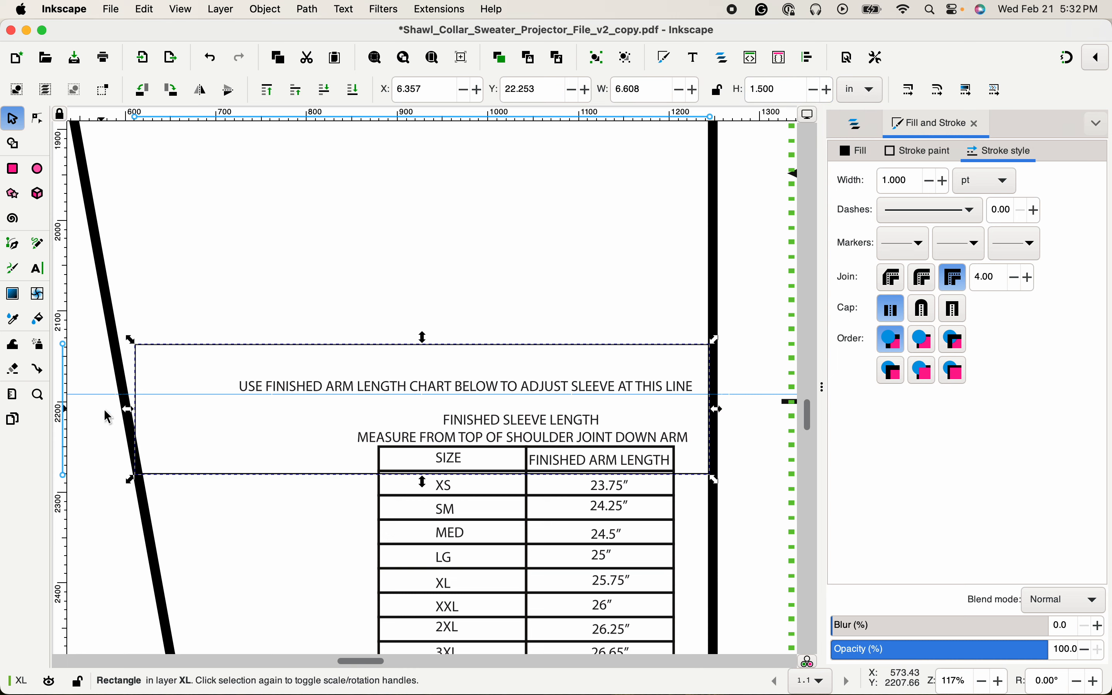
Widen the rectangle to about 7.4 in so it extends past both the slanted edge and the fold edge
drag(123, 412, 85, 416)
key(ctrl+z)
click(137, 374)
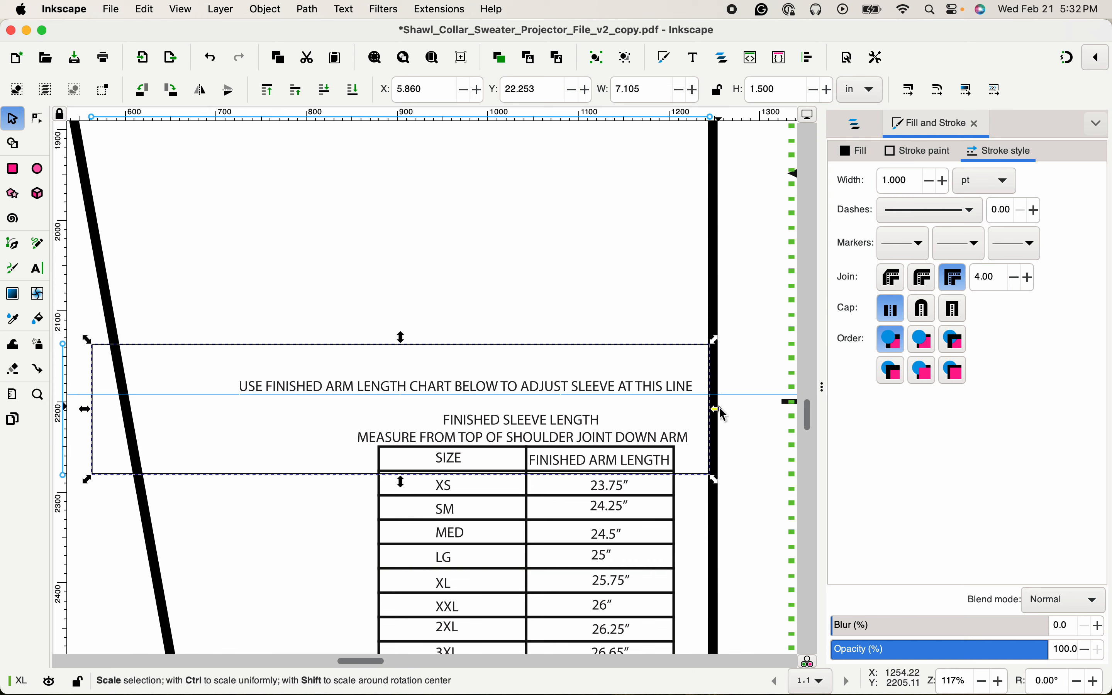
drag(721, 410, 738, 407)
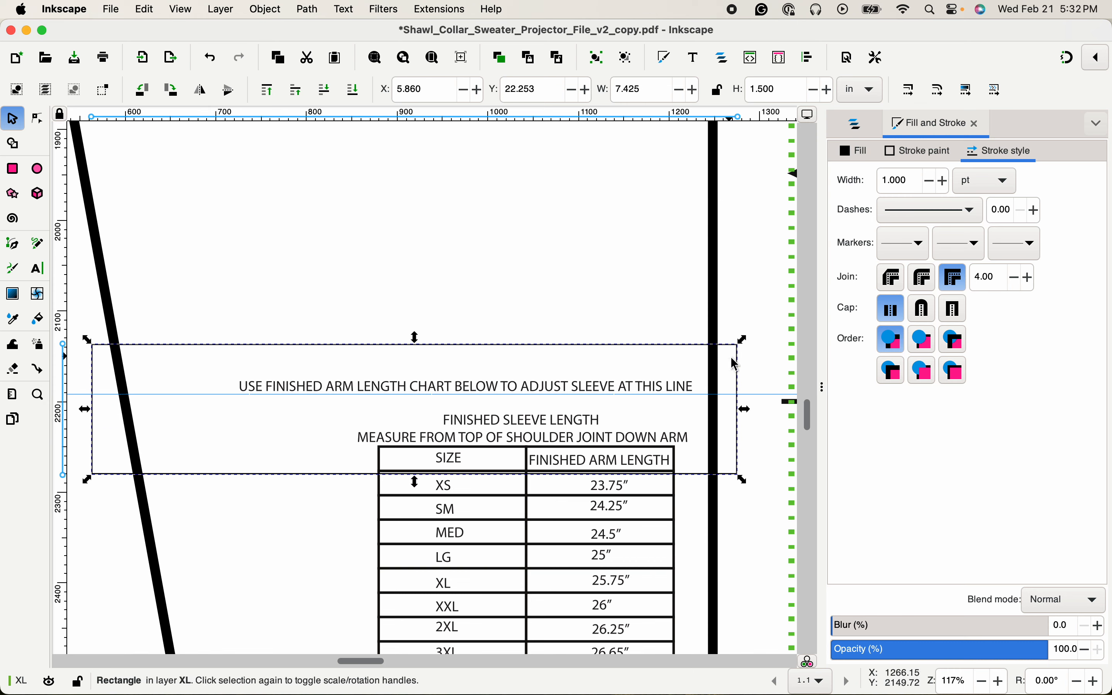
Move the rectangle up and nudge it until its vertical centre sits on the horizontal guide, then deselect it
drag(734, 360, 736, 343)
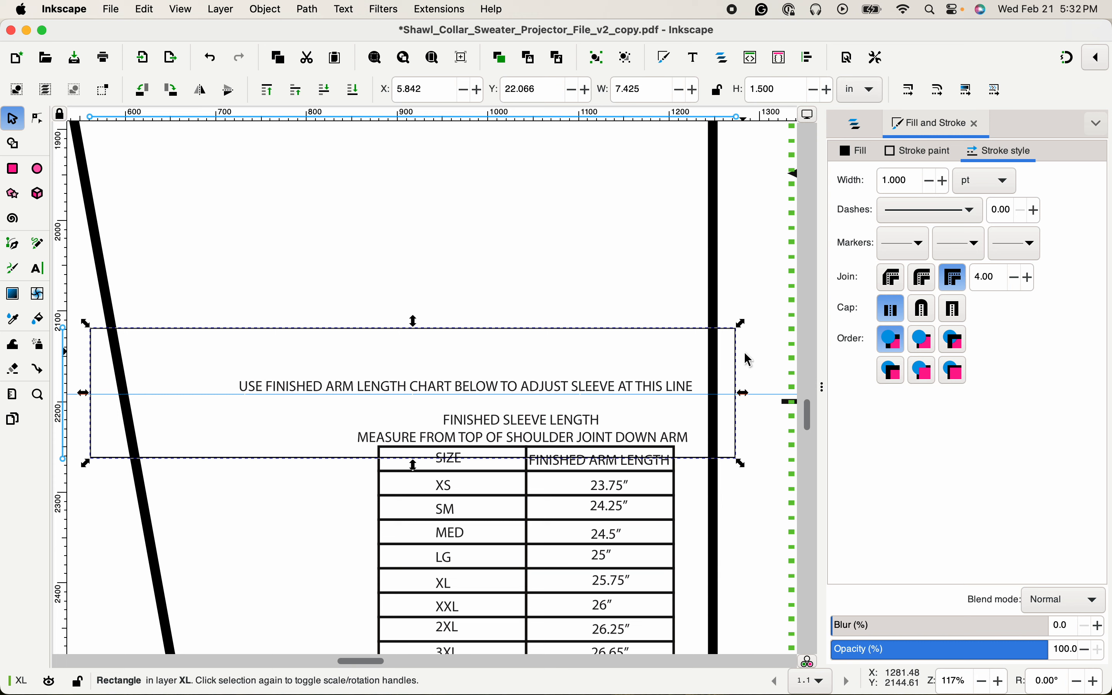
key(alt+Down)
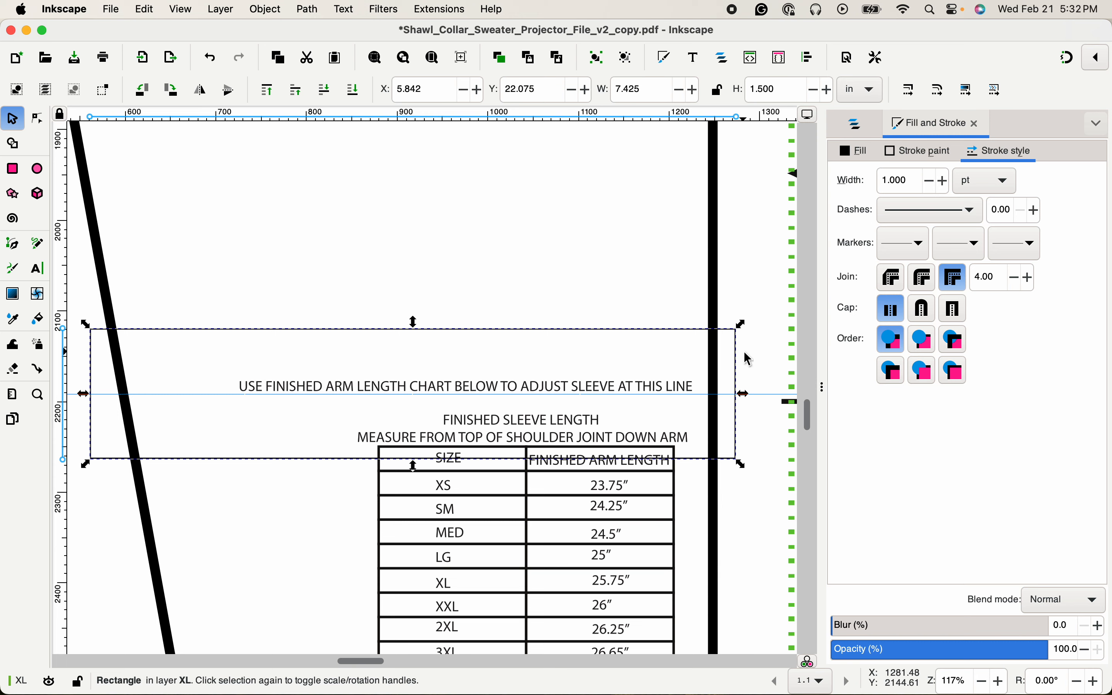
key(alt+Down)
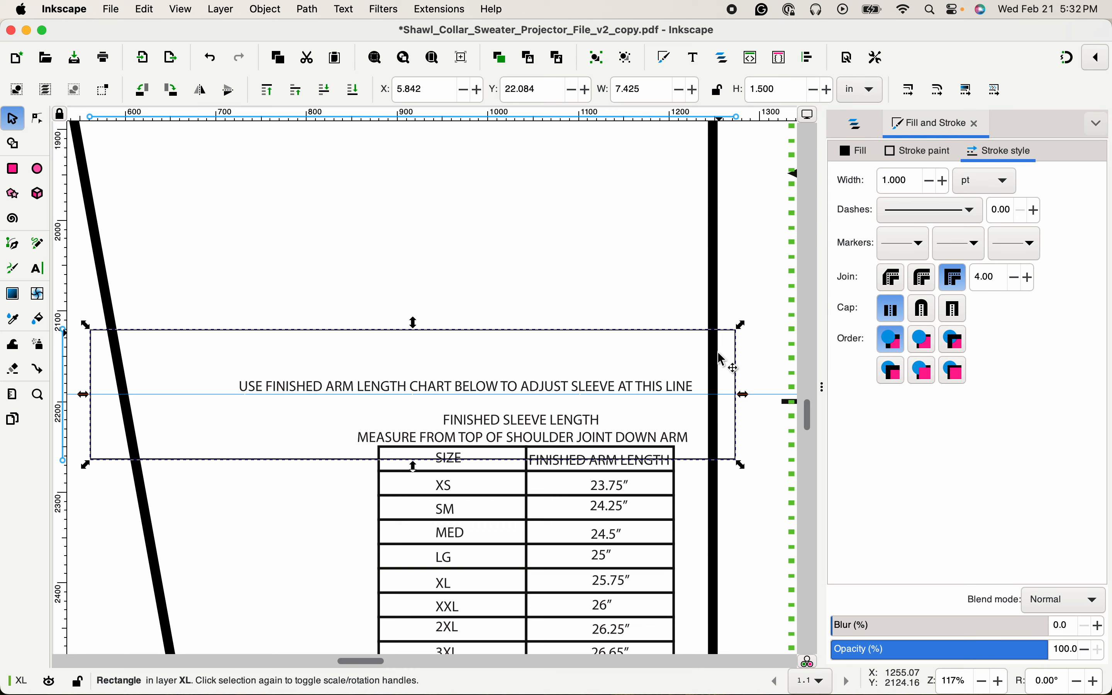
click(745, 359)
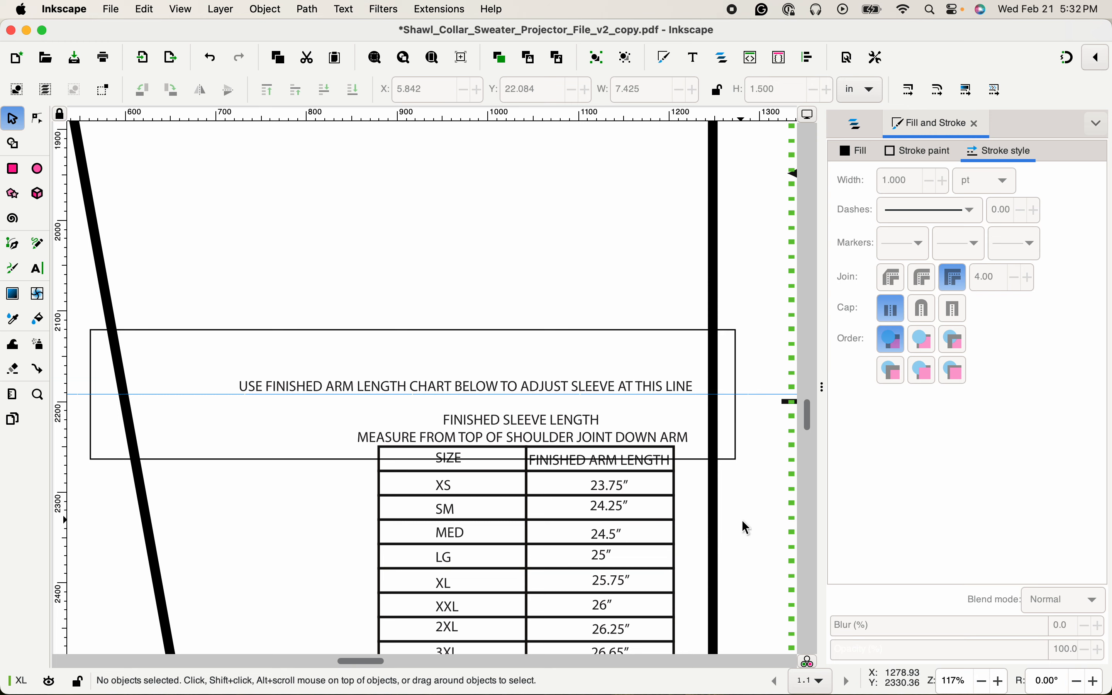
Move the upper sleeve path straight up until its cut ends meet the rectangle's top edge
click(718, 287)
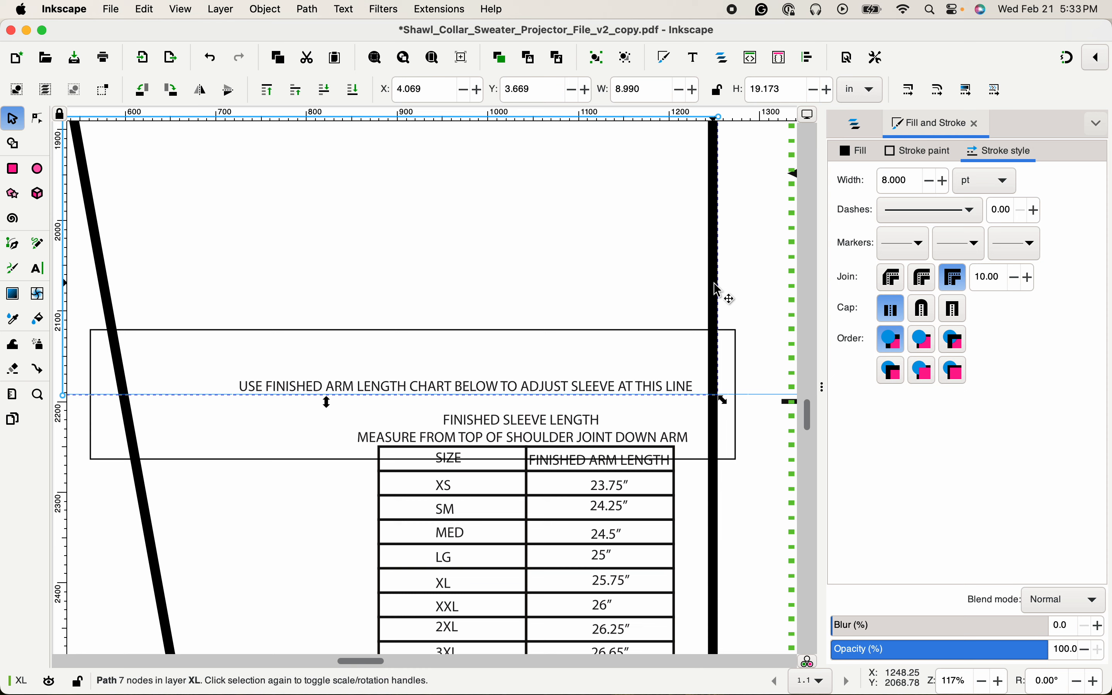
key(Up)
key(Up)
key(Up)
key(Up)
key(Up)
key(Up)
key(Up)
key(Up)
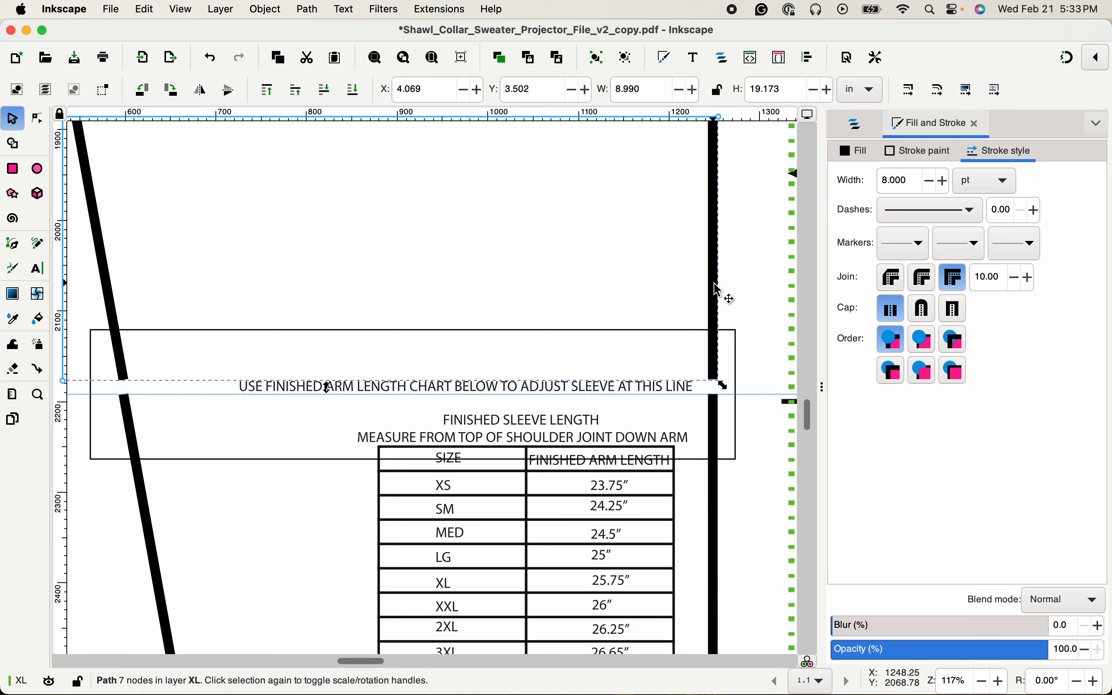
key(Up)
key(Up)
key(Up)
key(Up)
key(Up)
key(Up)
key(Up)
key(Up)
key(Up)
key(Up)
key(Up)
key(Up)
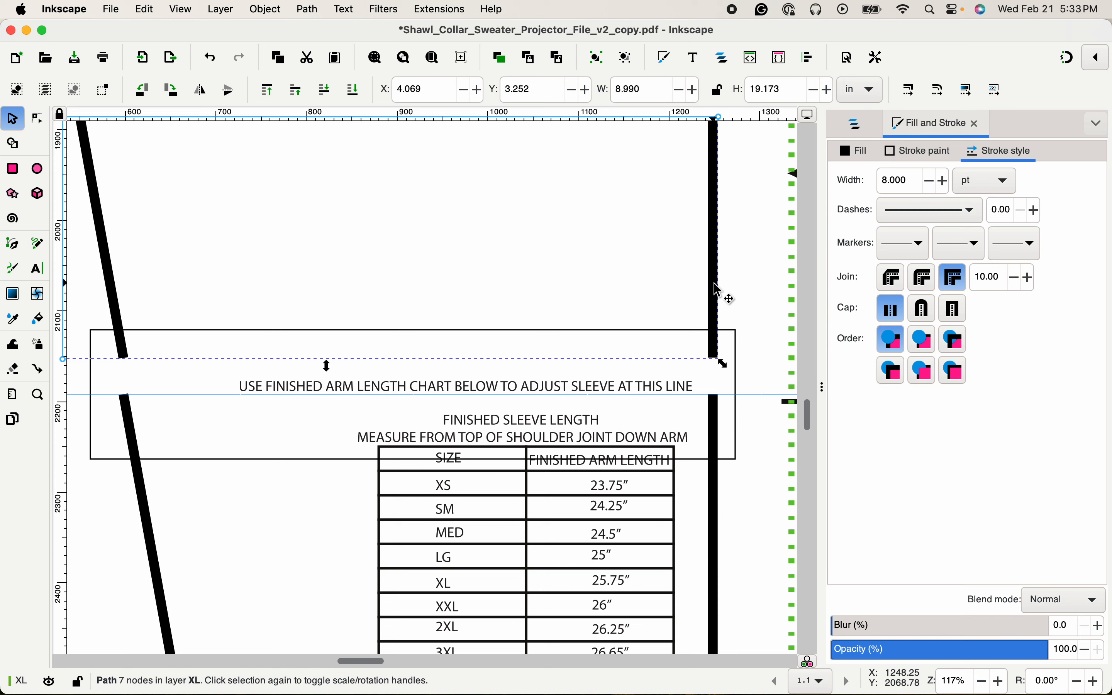
key(Up)
key(Up)
key(Up)
key(Up)
key(Up)
key(Up)
key(Up)
key(Up)
key(Up)
key(Up)
key(Up)
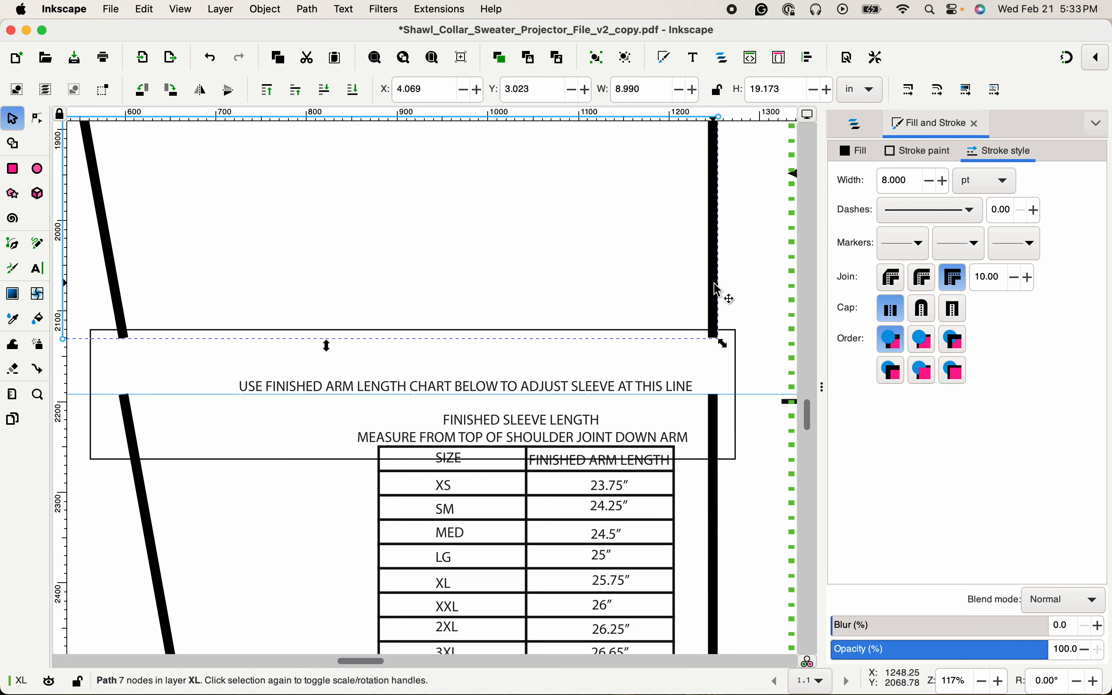
key(Up)
key(Up)
key(Up)
key(Up)
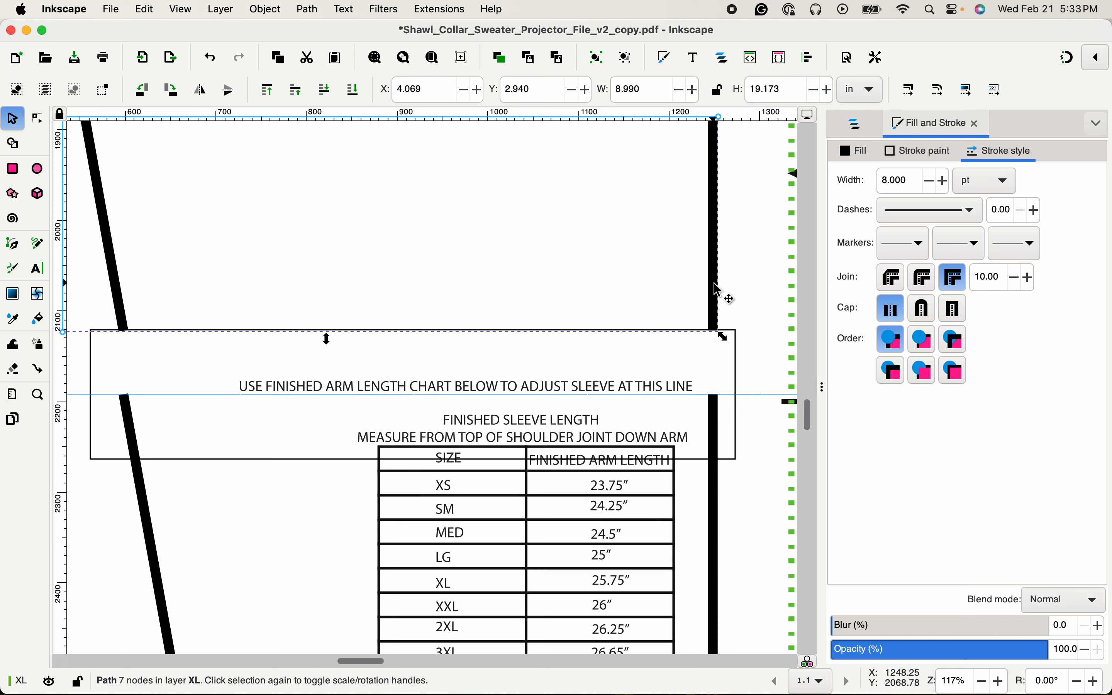
Move the lower sleeve path straight down until its cut ends meet the spacer rectangle's lower edge, then deselect it
scroll(704, 340, down, 3)
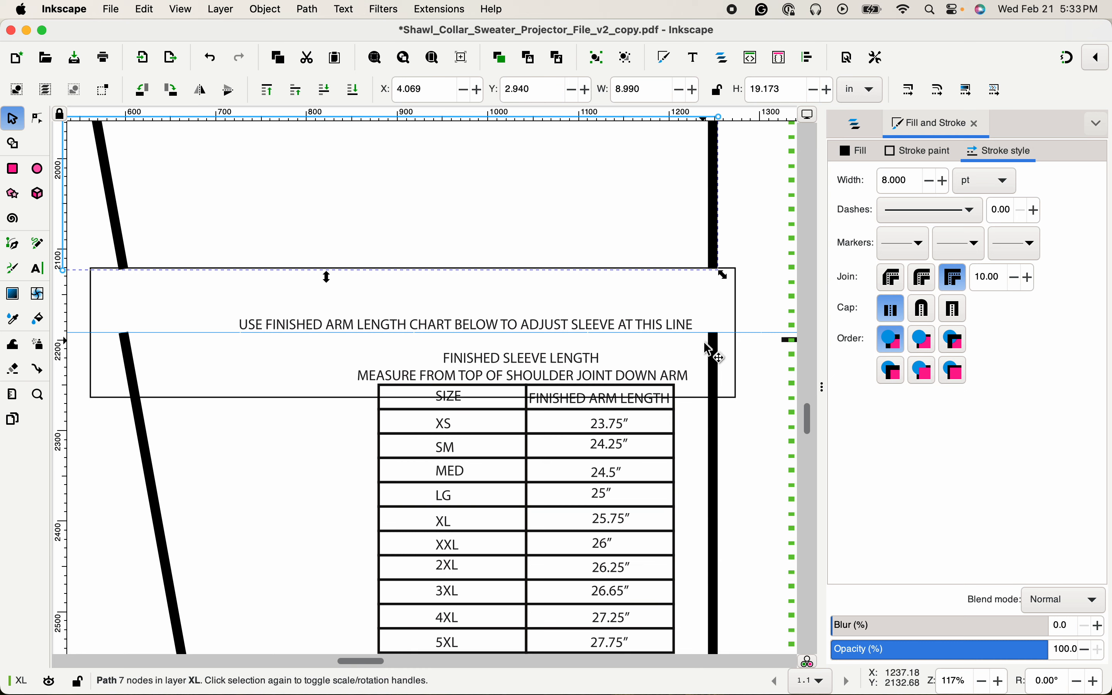
click(715, 448)
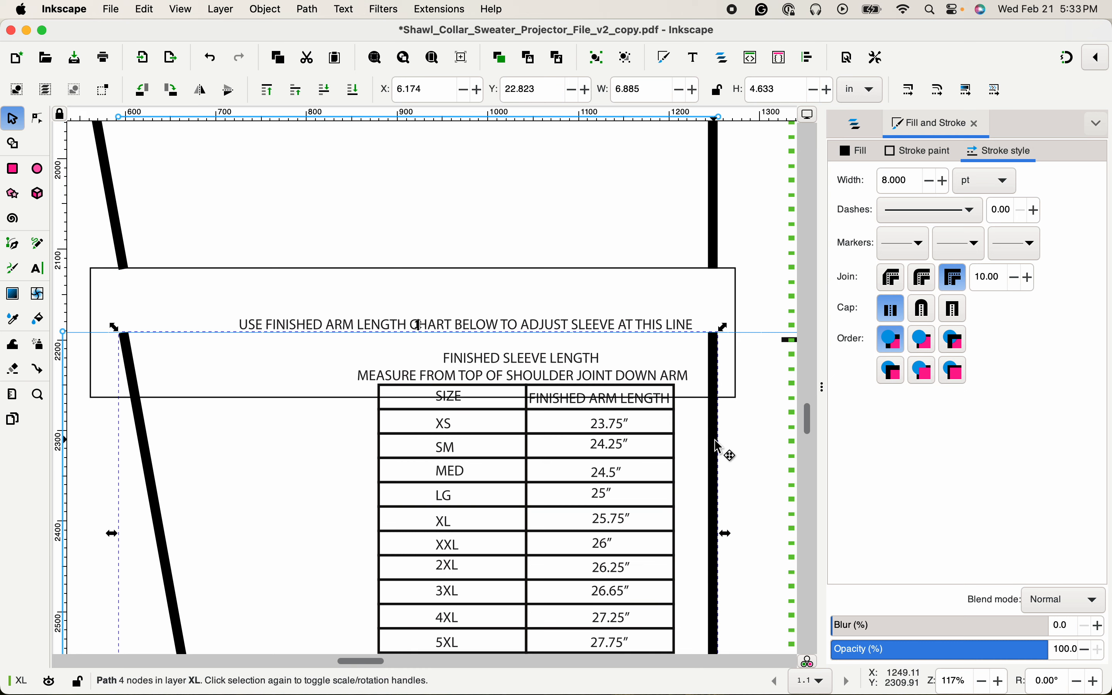
drag(718, 449, 712, 508)
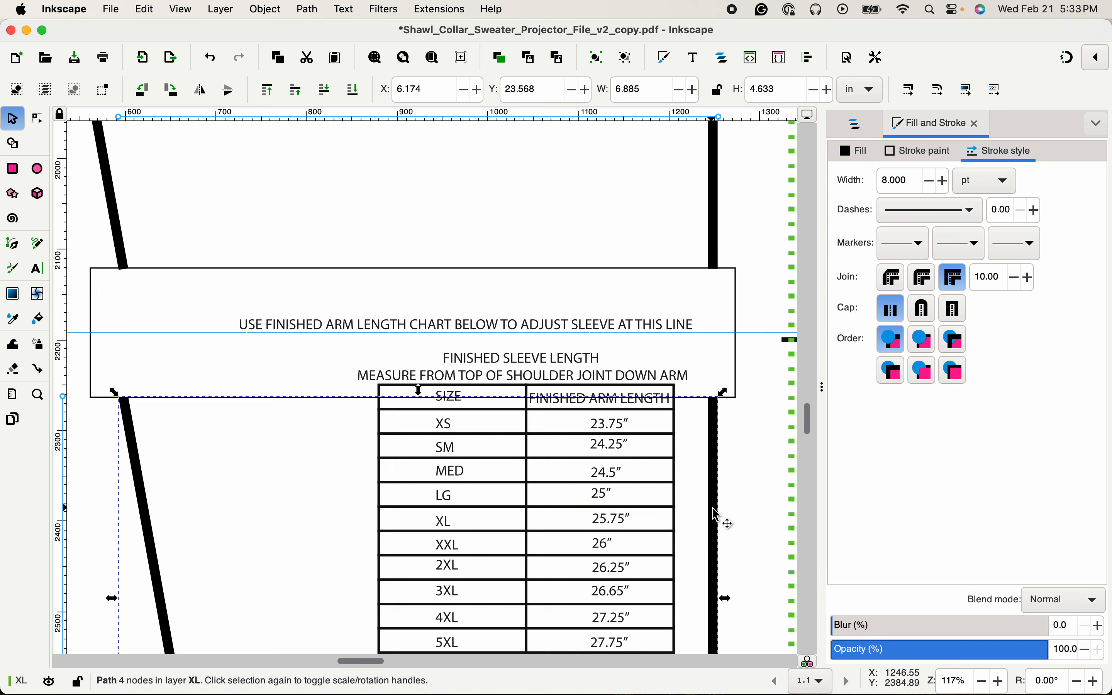
click(736, 500)
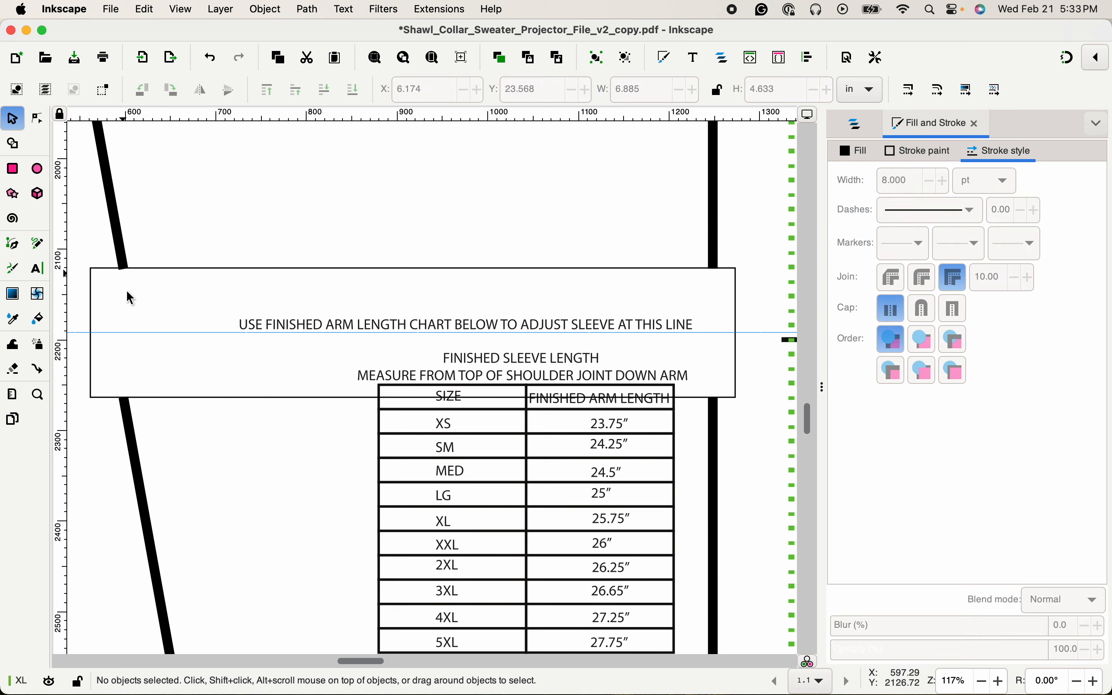
Extend the lower sleeve path's fold edge by moving its upper corner node straight up to the upper path's cut end
click(718, 432)
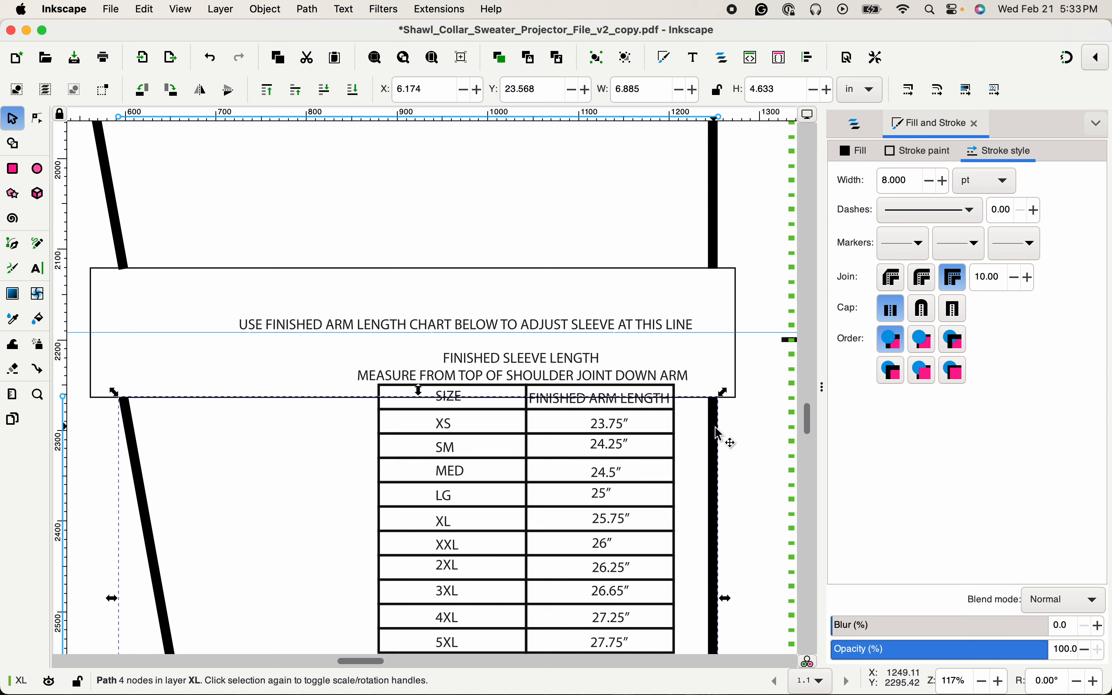
double_click(719, 433)
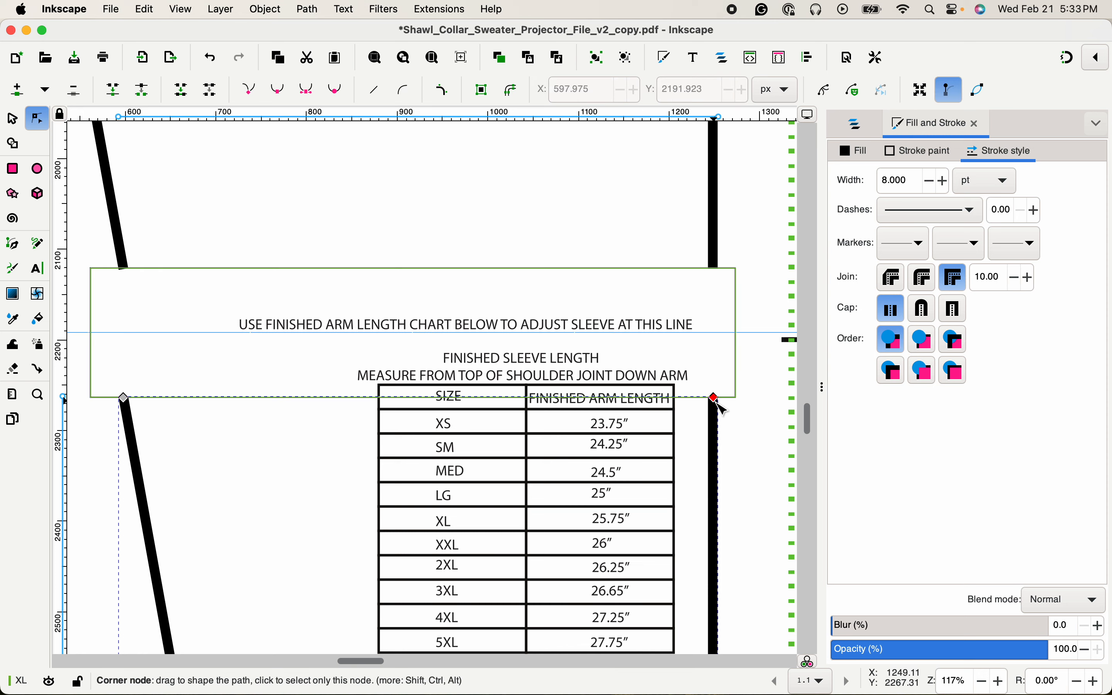
drag(717, 403, 715, 268)
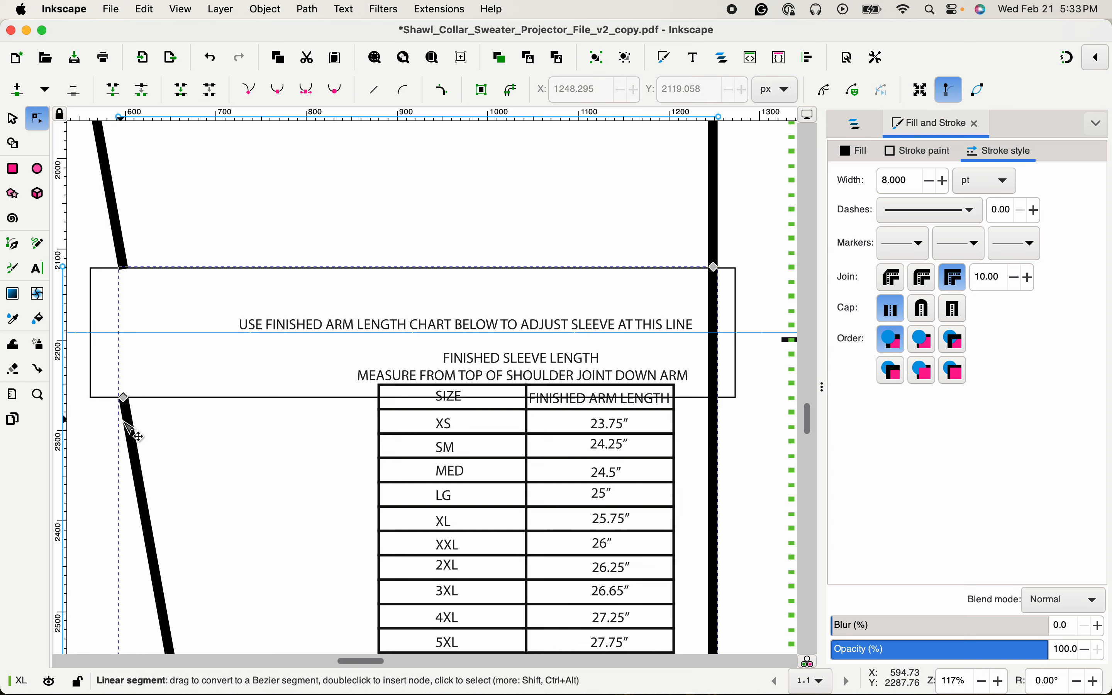
Close the gap in the slanted edge by moving both paths' cut-end nodes vertically to the horizontal guide
key(z)
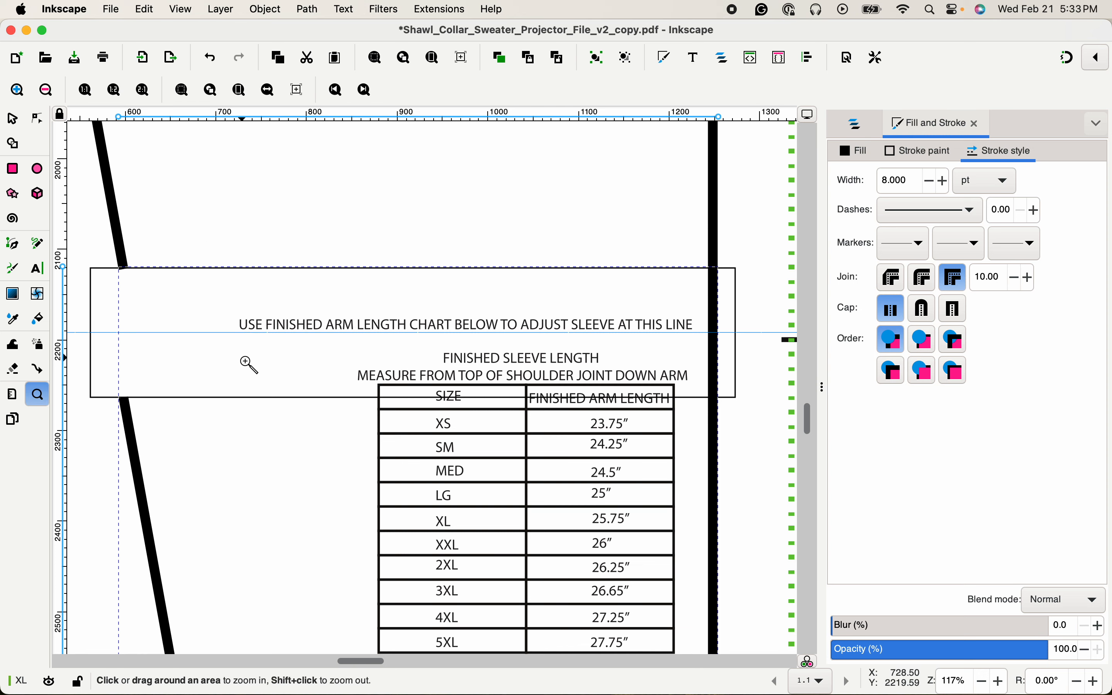
shift+click(251, 366)
shift+click(251, 365)
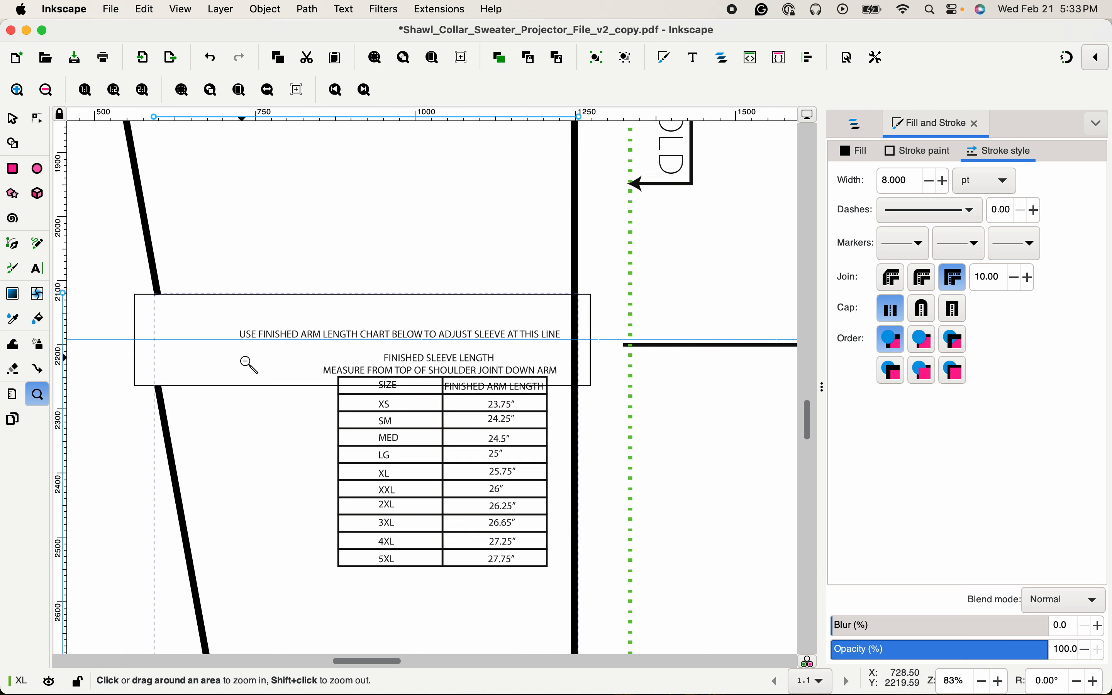
shift+click(251, 365)
click(245, 361)
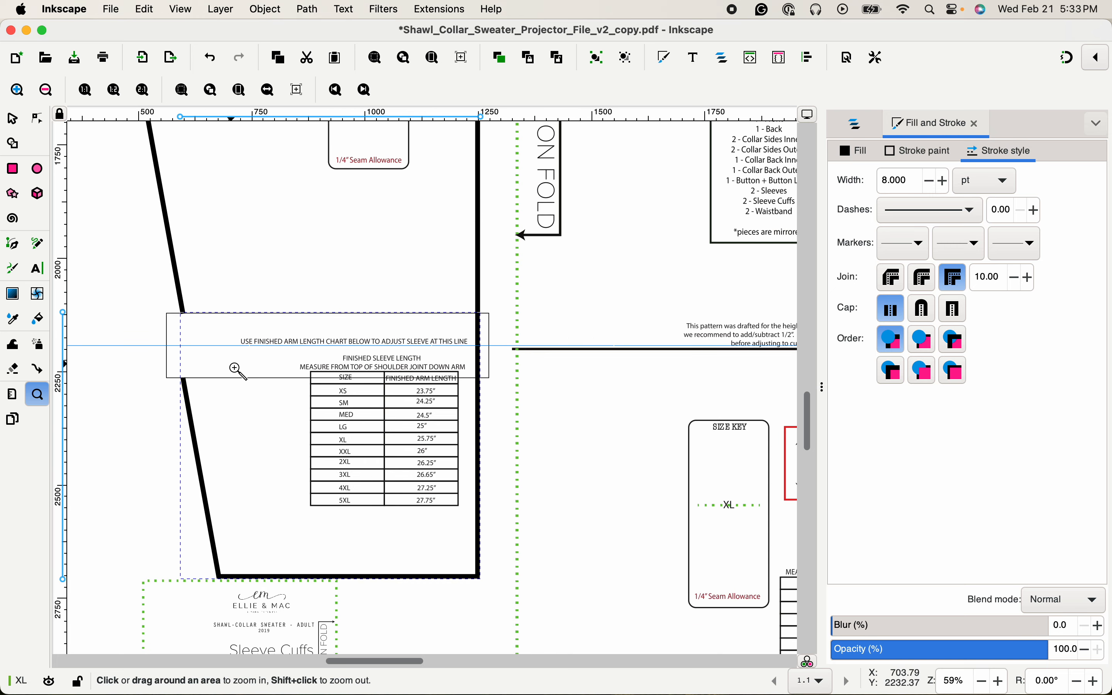
key(space)
mouse_move(245, 382)
mouse_down()
mouse_move(322, 448)
mouse_move(311, 474)
mouse_move(324, 468)
mouse_up()
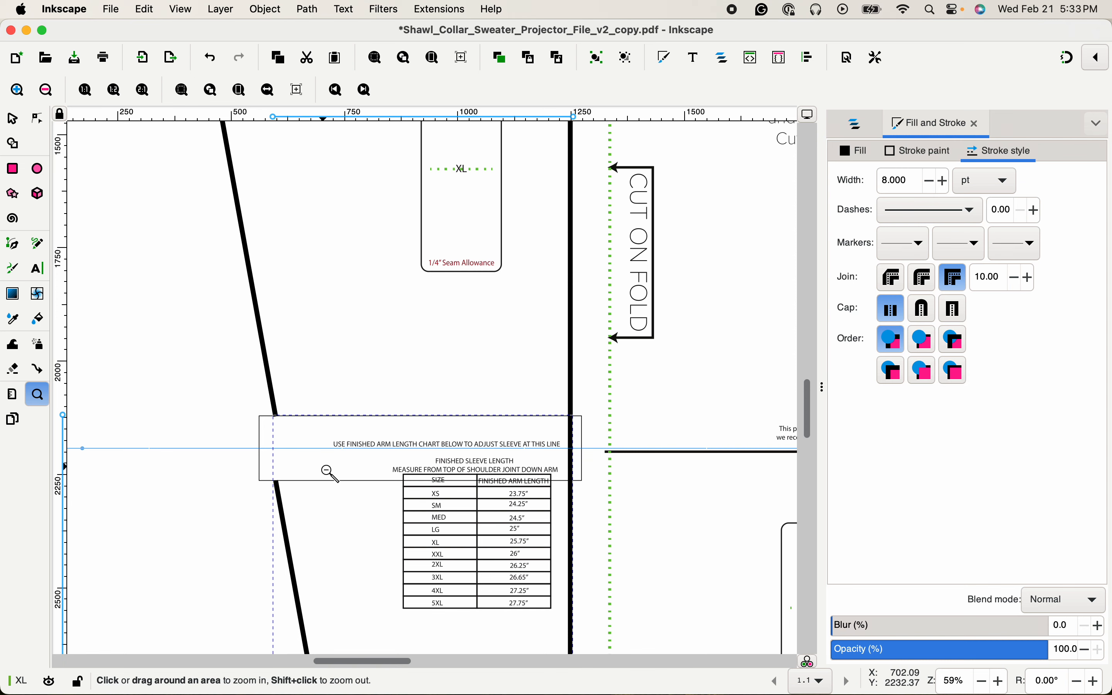
shift+click(328, 471)
shift+click(326, 469)
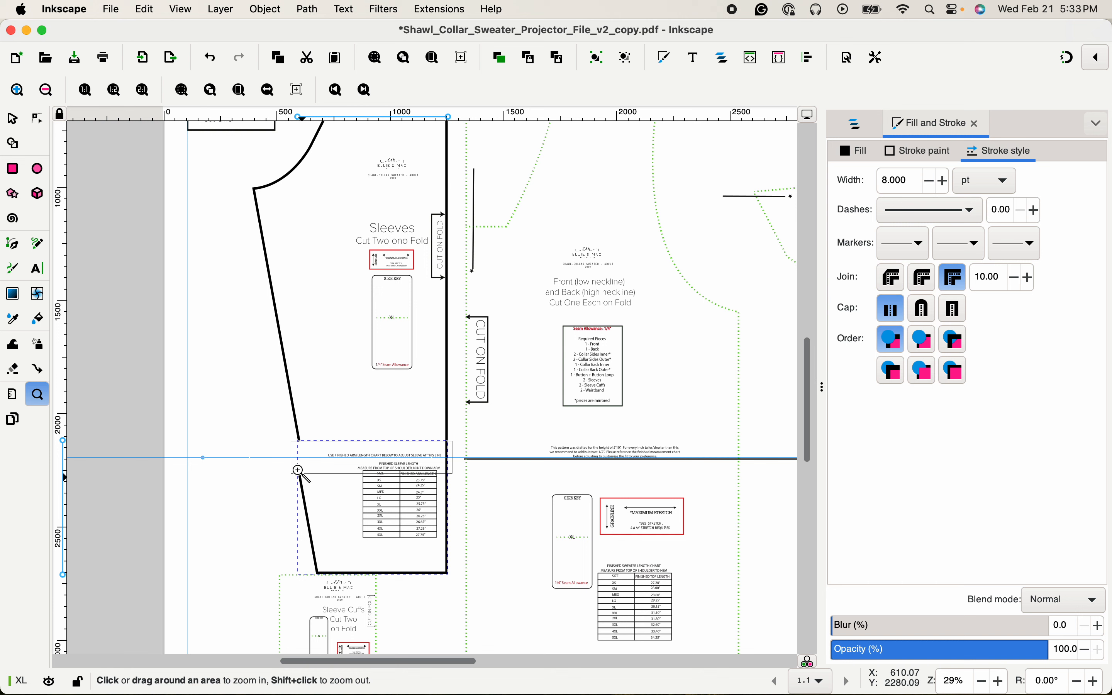
click(27, 126)
click(299, 472)
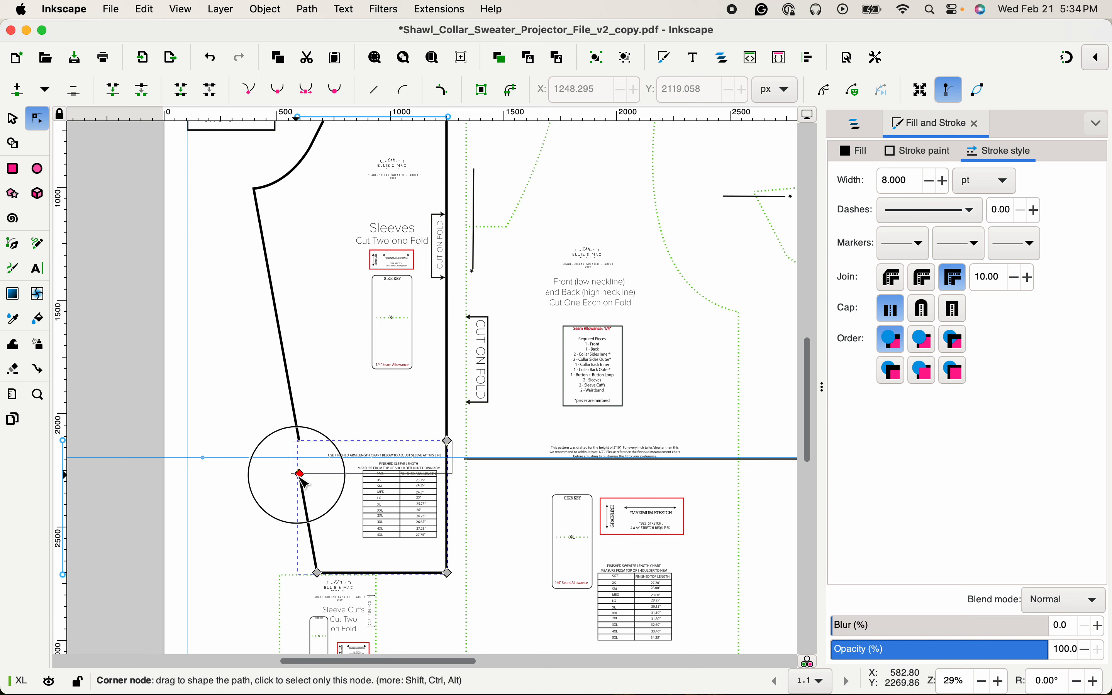
drag(299, 475, 301, 458)
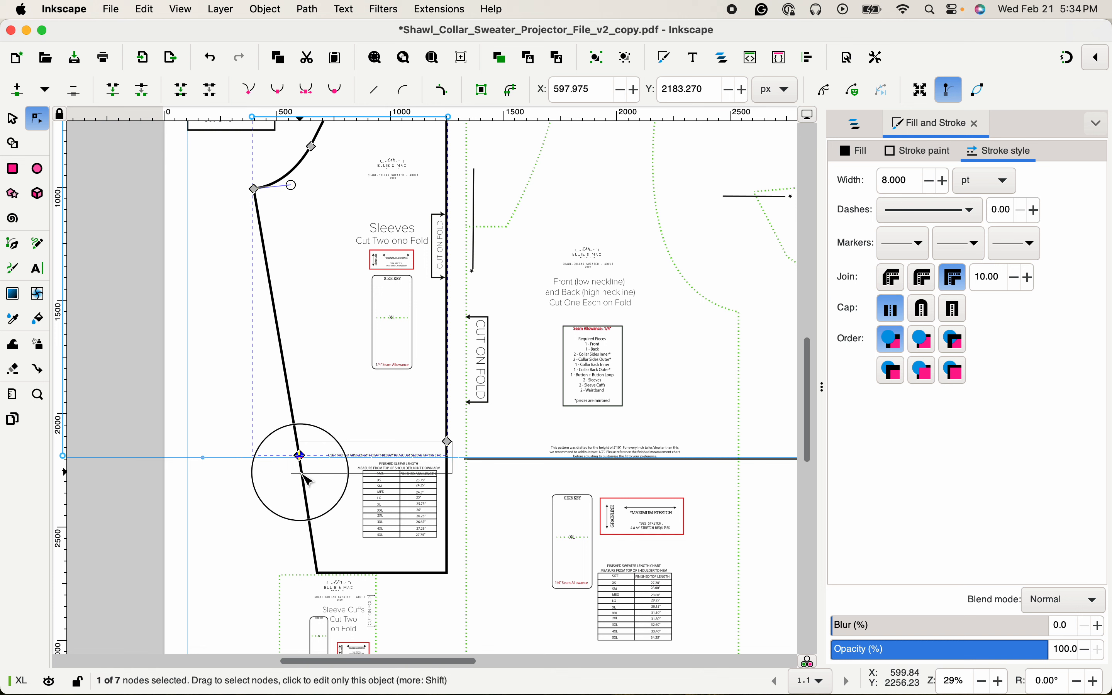
Nudge the lower path's slanted-edge node up slightly to meet the upper path's end node, then deselect everything
click(307, 471)
click(307, 501)
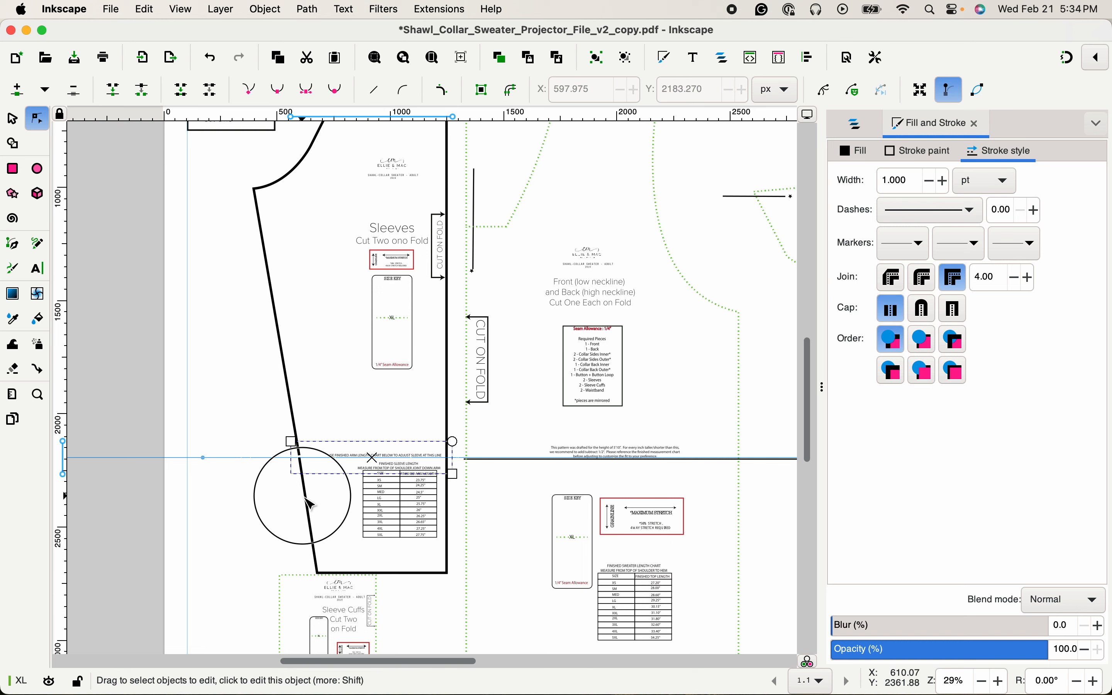
click(301, 458)
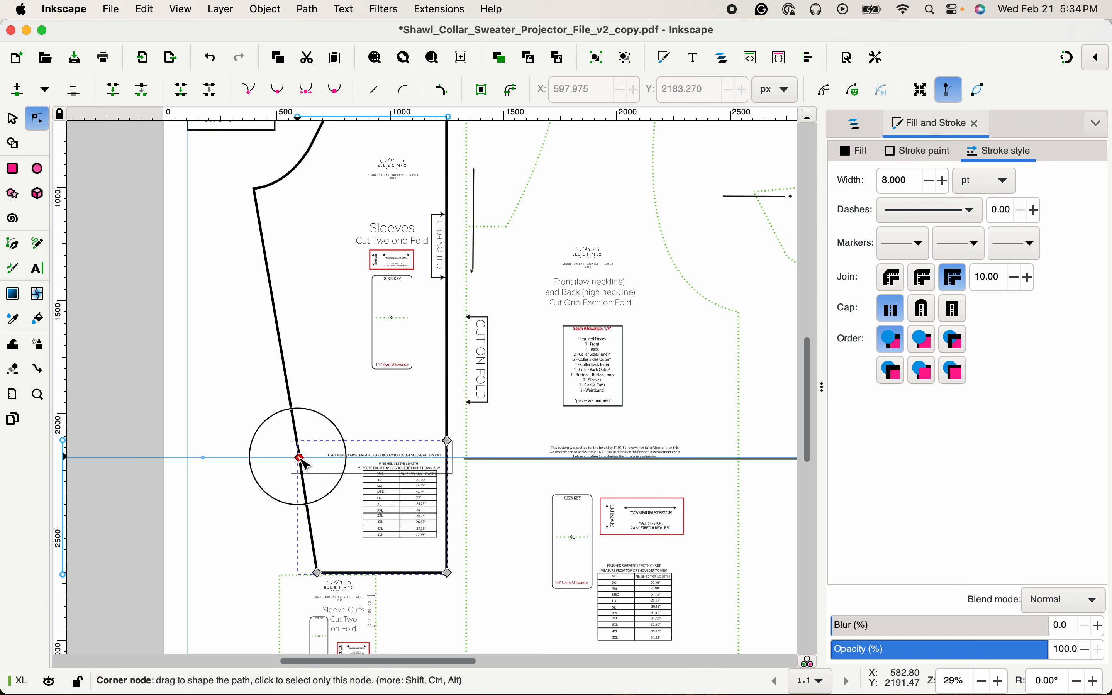
drag(301, 461, 299, 457)
click(258, 501)
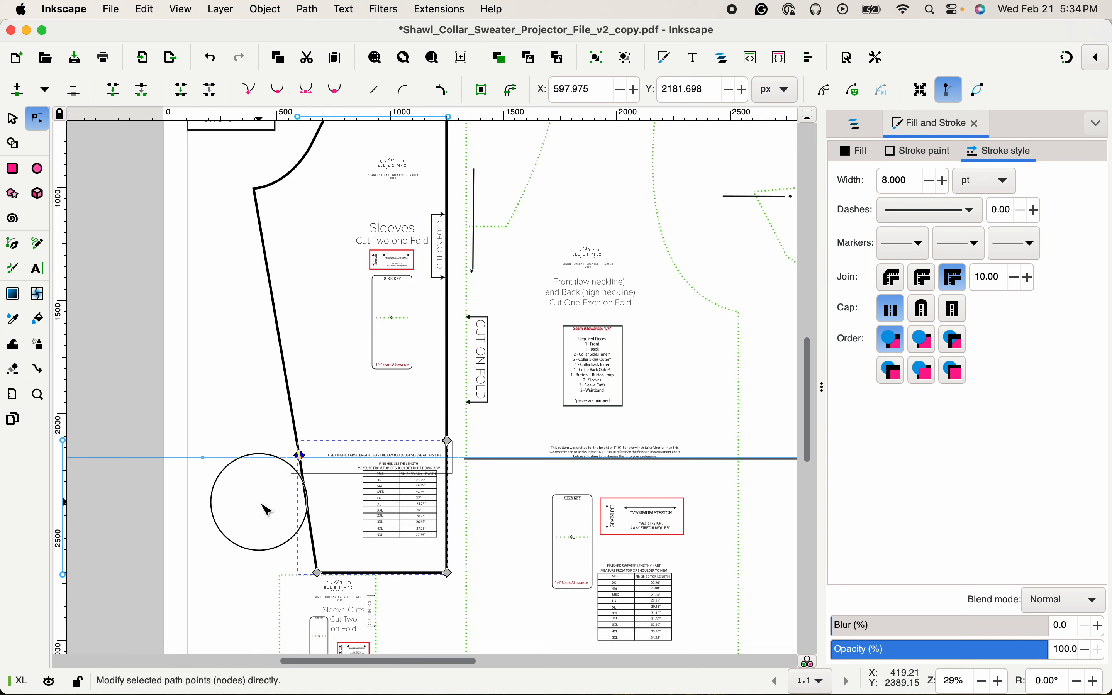
click(204, 504)
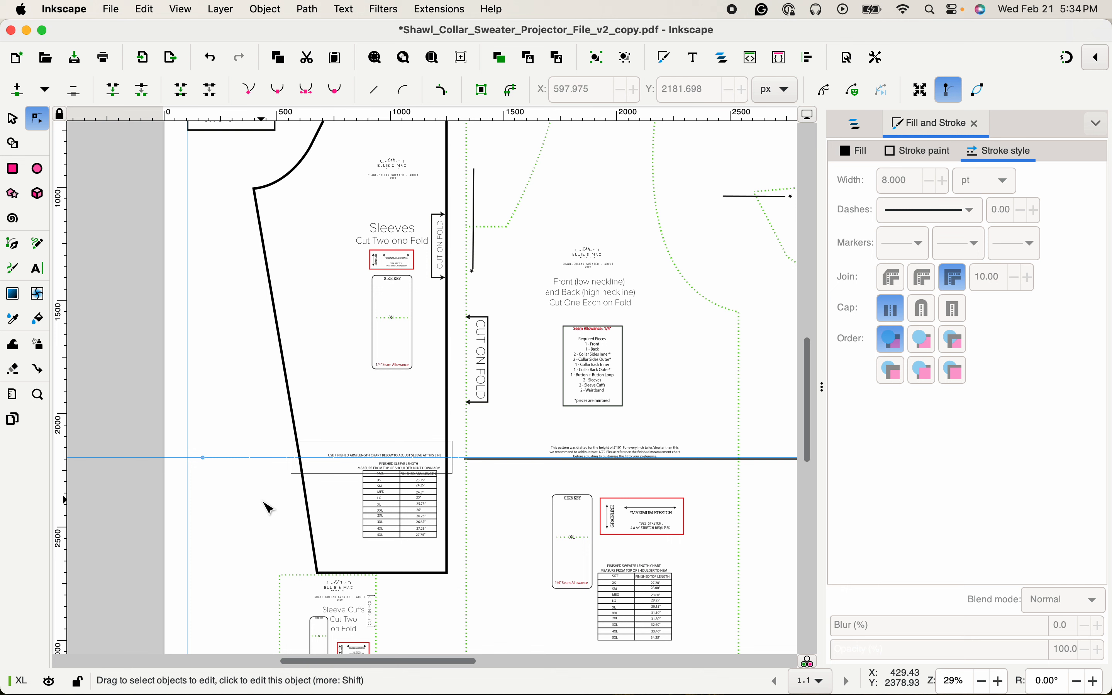
Open Long Sleeve Cuff.pdf from the Patternmaster folder with the default import settings and enlarge its window to fill the screen
click(114, 9)
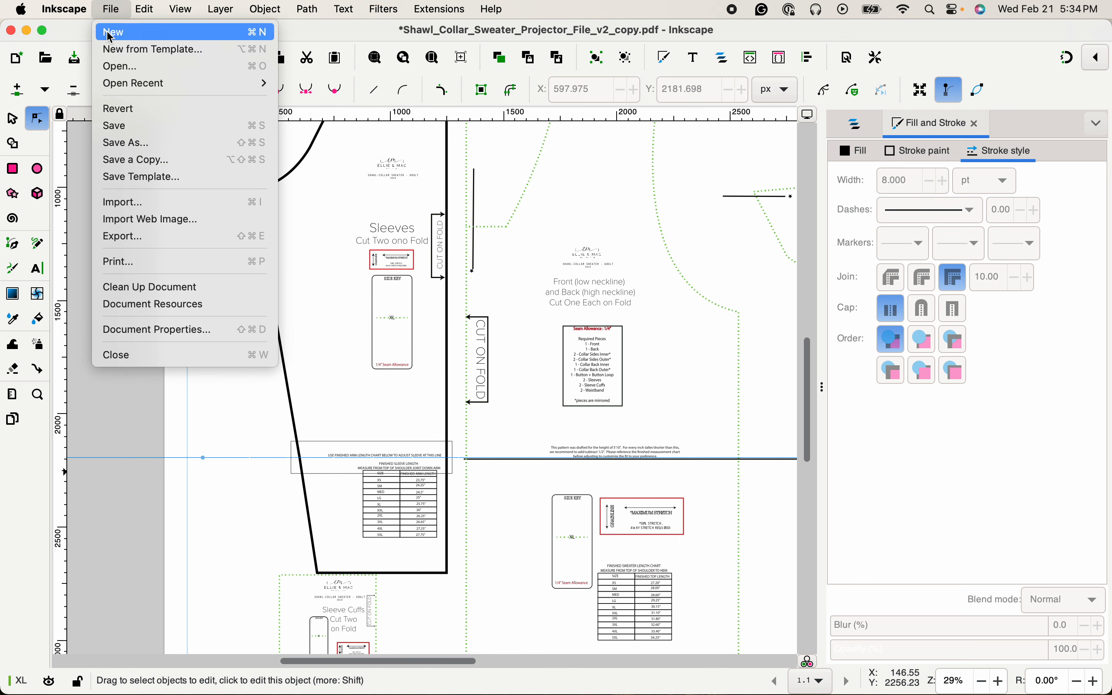
click(102, 73)
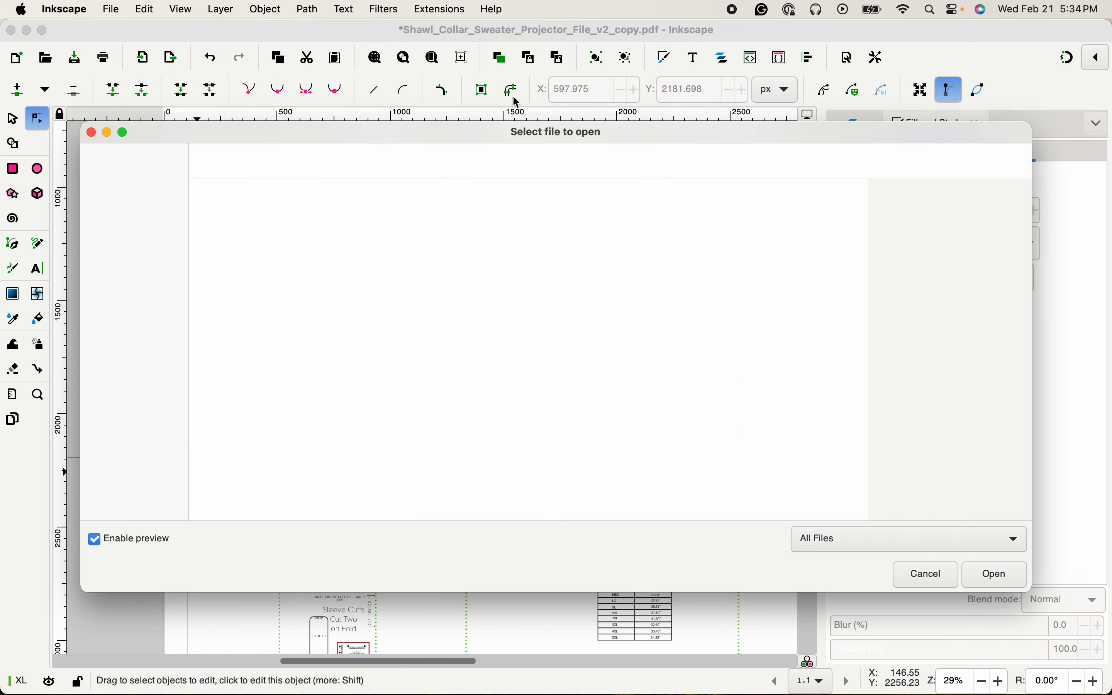
click(367, 161)
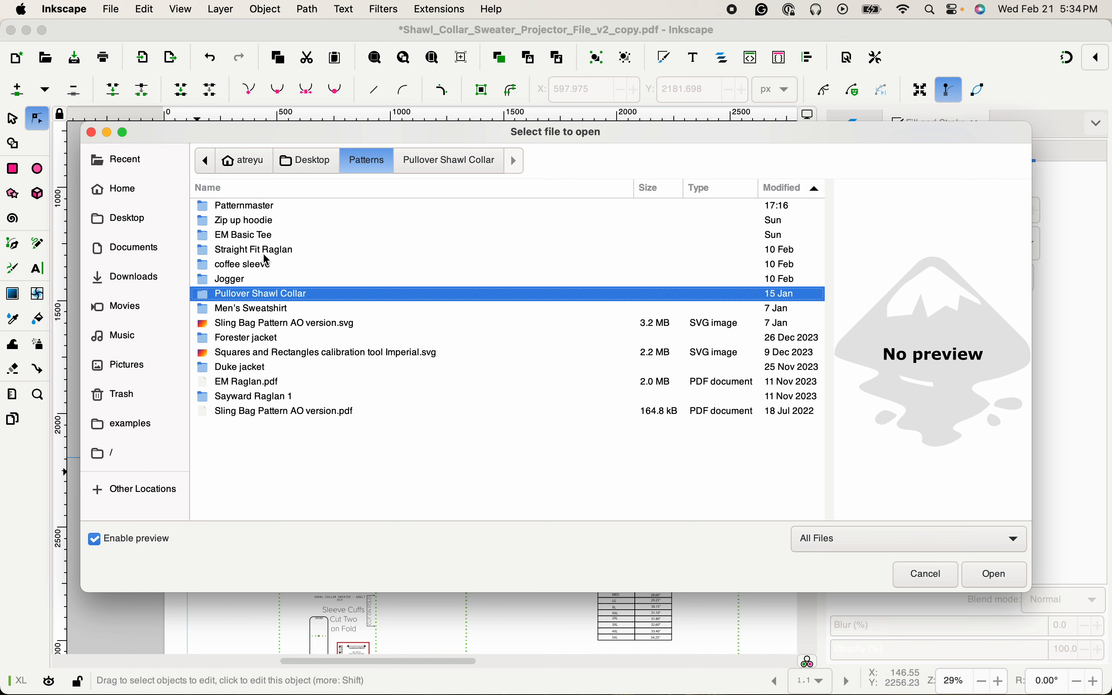
double_click(249, 211)
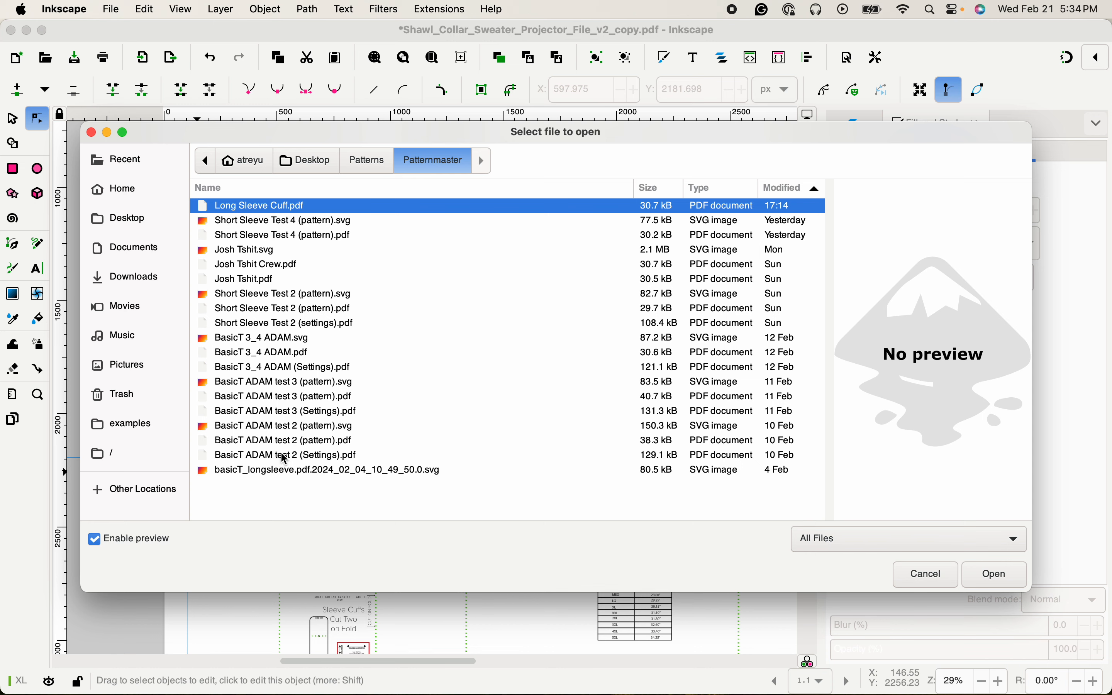
double_click(255, 207)
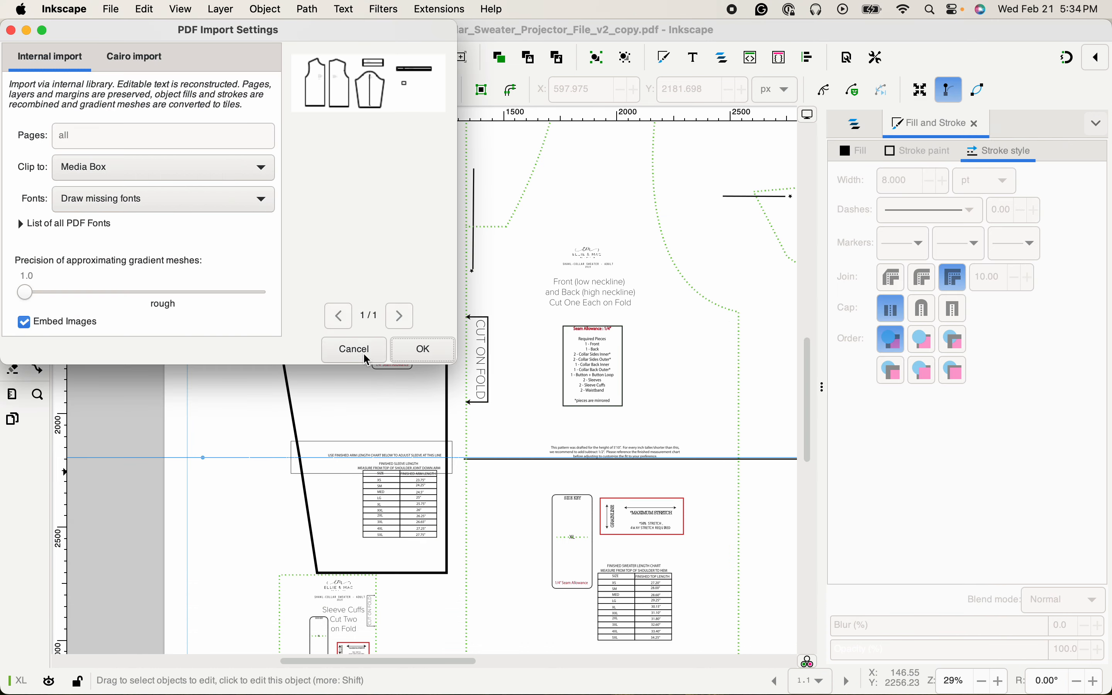
click(409, 348)
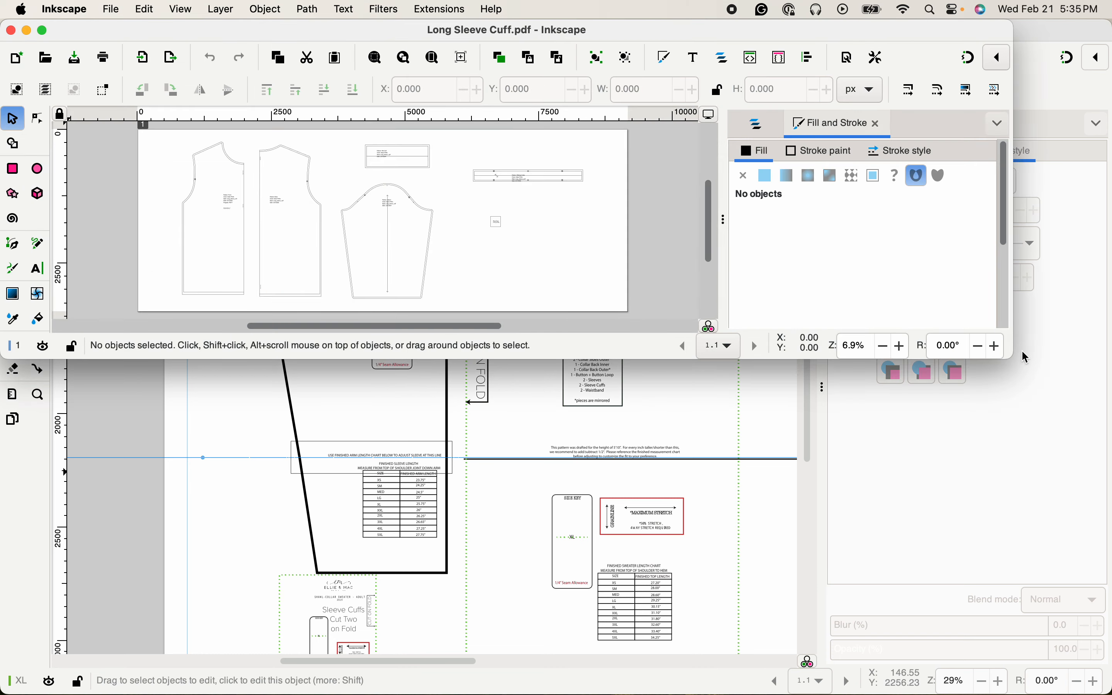
drag(1015, 355, 1107, 675)
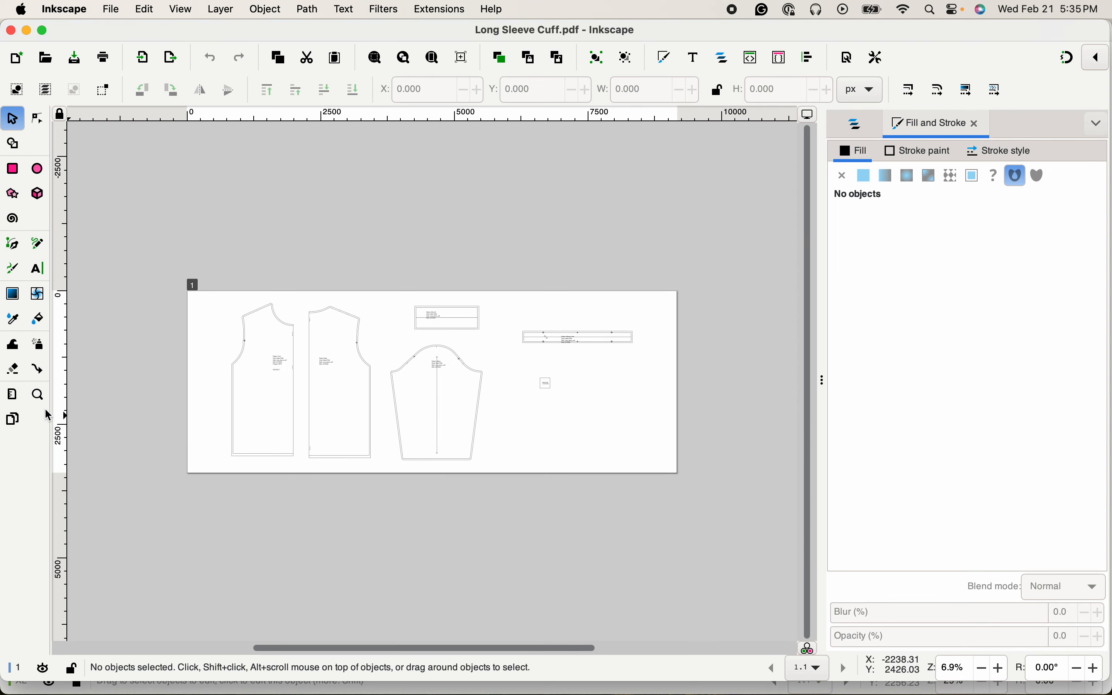
Inspect how the front piece's outline is divided into separate paths at the shoulder, armhole and side seam, down to the hem
click(32, 401)
drag(220, 315, 310, 454)
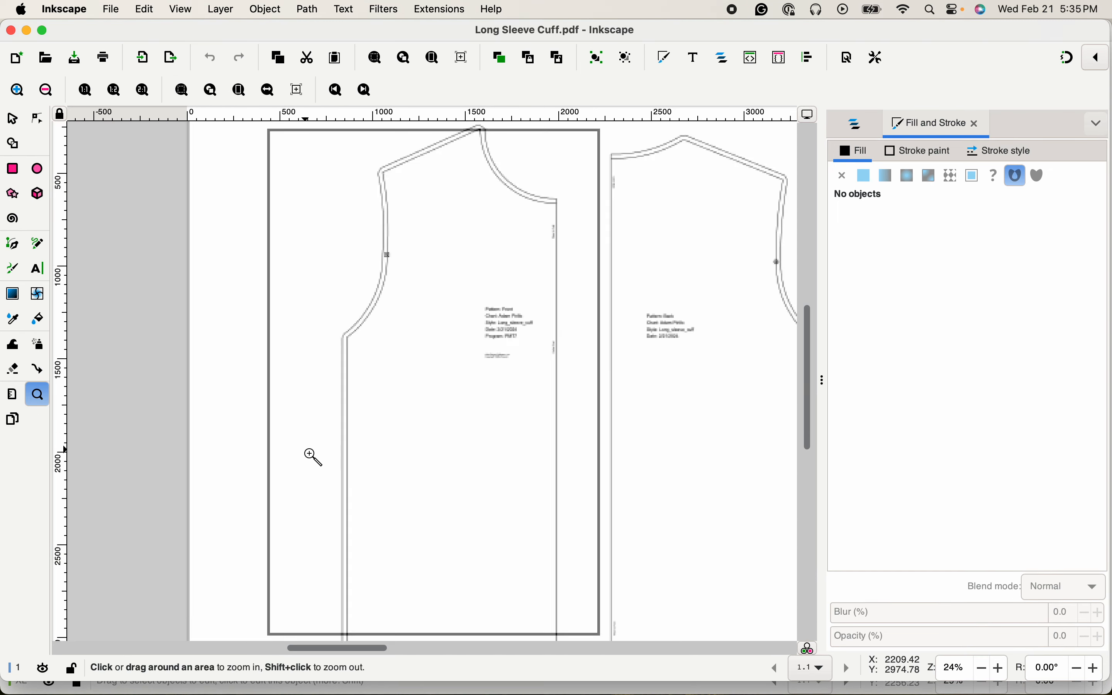
click(12, 119)
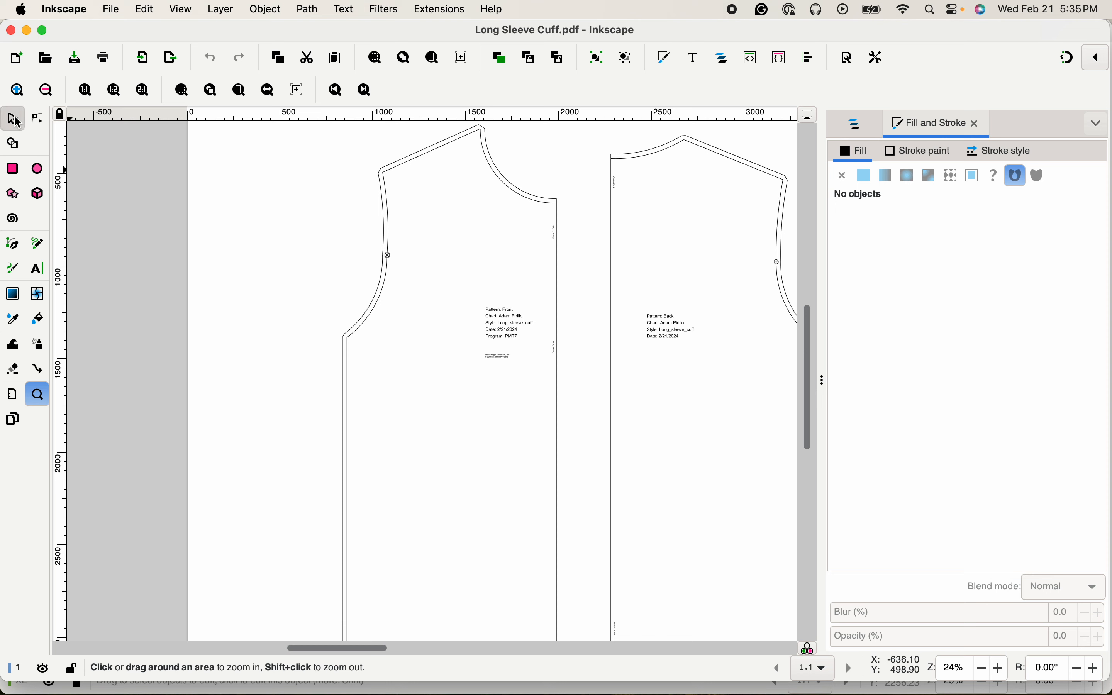
click(429, 155)
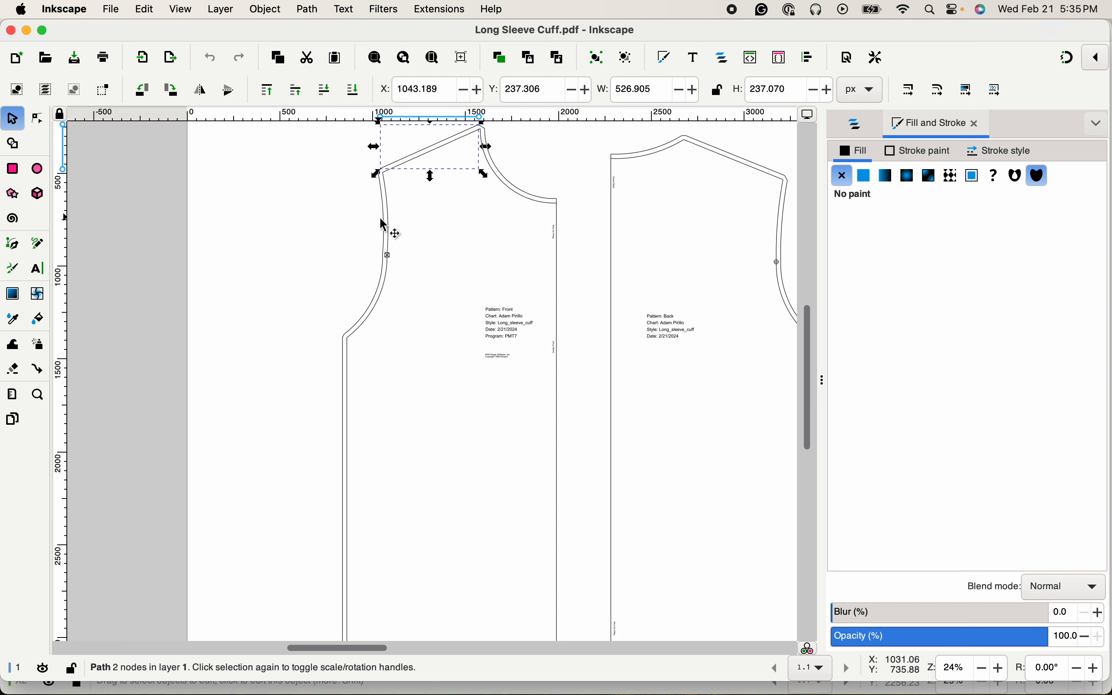
click(389, 230)
click(344, 350)
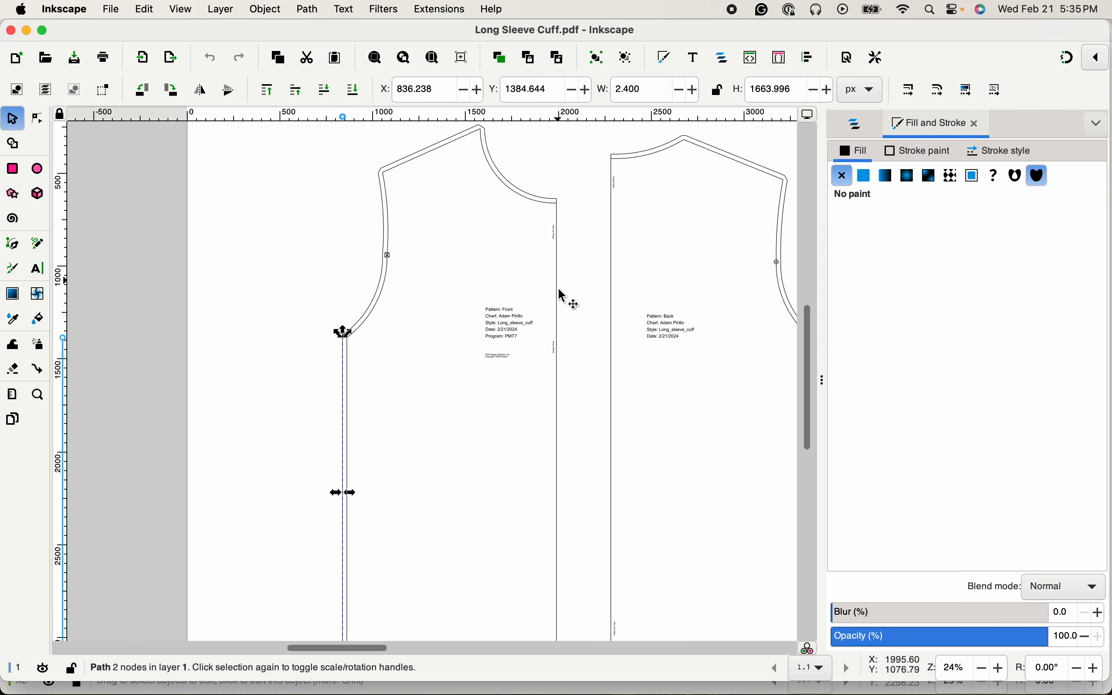
scroll(471, 498, down, 10)
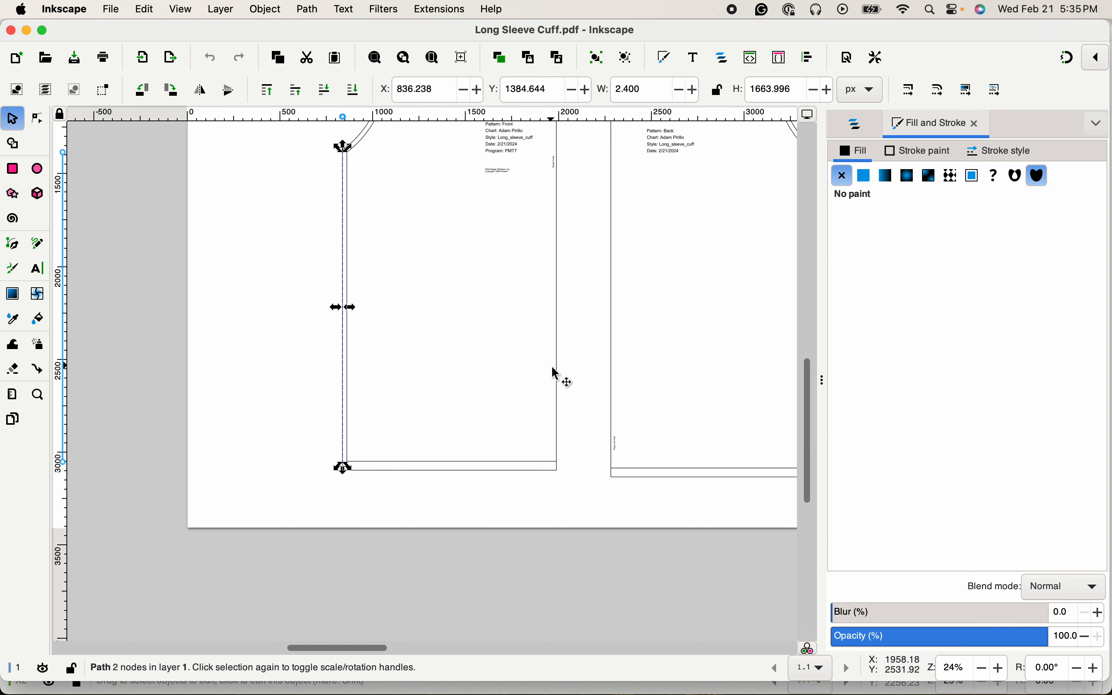
click(576, 355)
Place a horizontal guide across the front piece's body, between the underarm and the hem
scroll(578, 357, up, 3)
scroll(579, 356, up, 3)
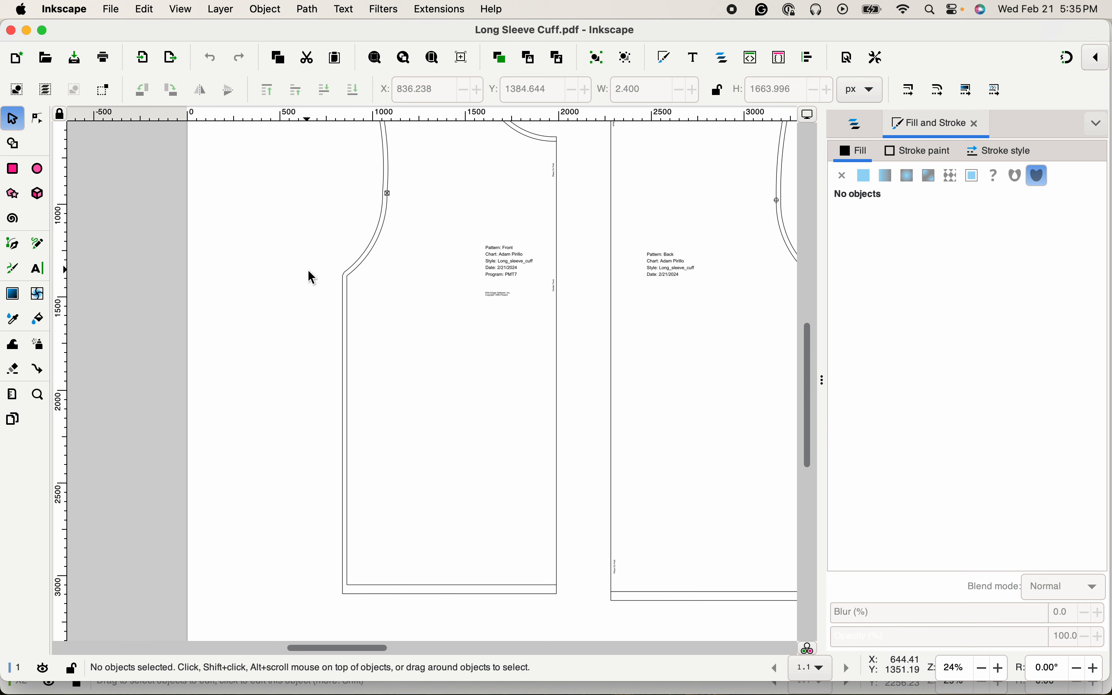
scroll(310, 274, up, 3)
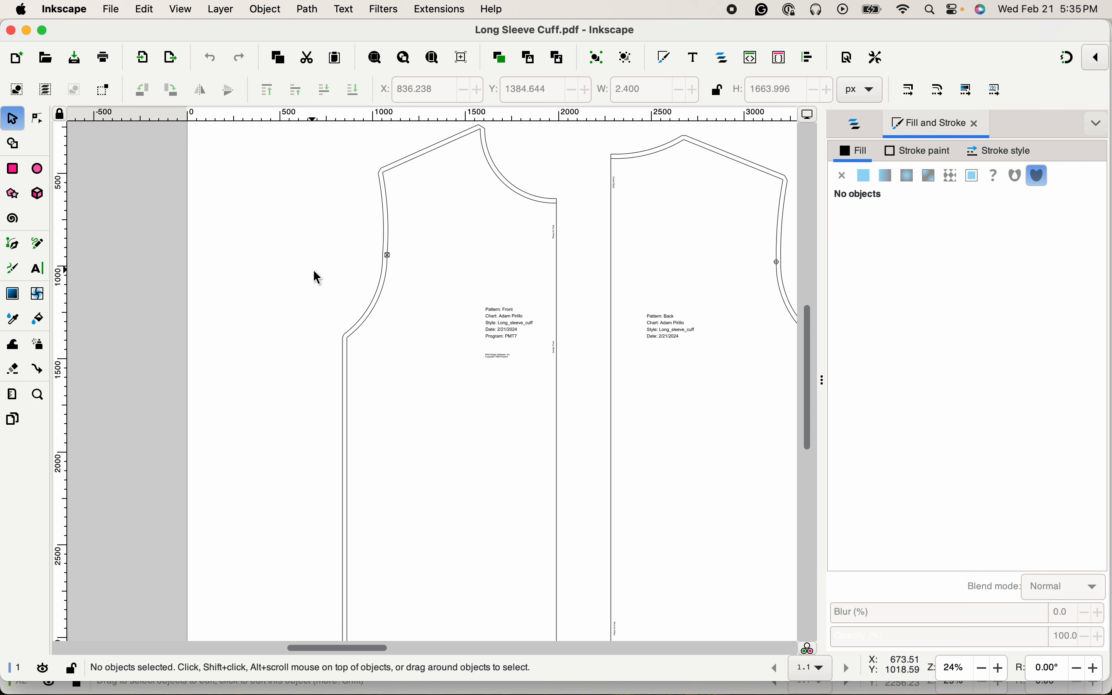
scroll(205, 271, down, 3)
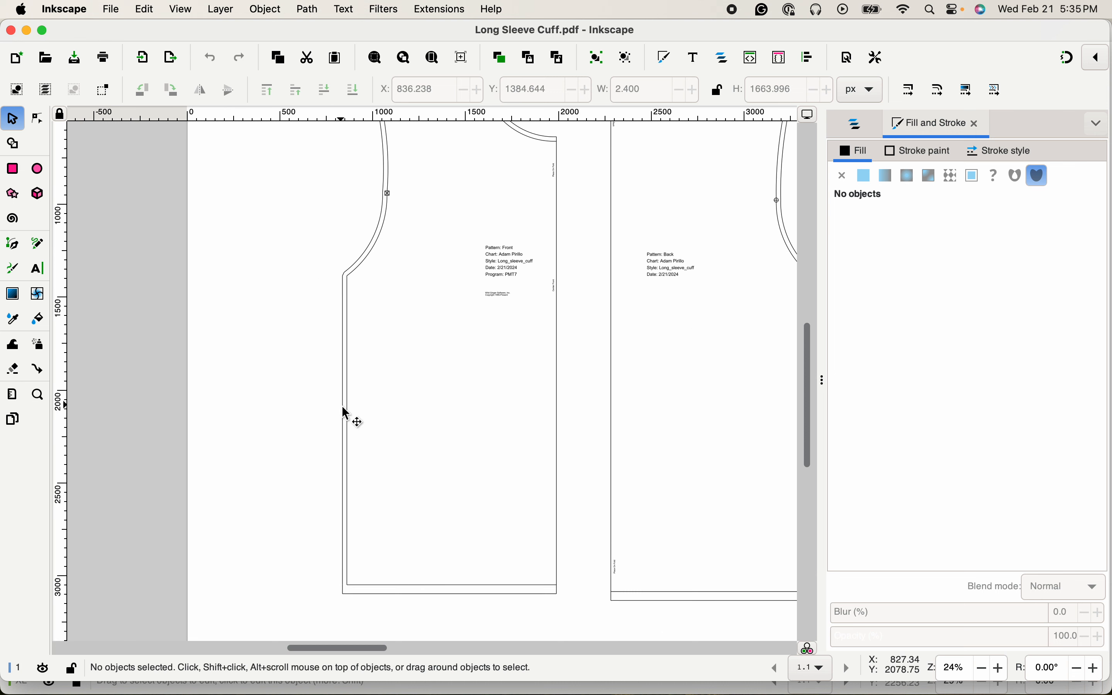
drag(423, 118, 447, 452)
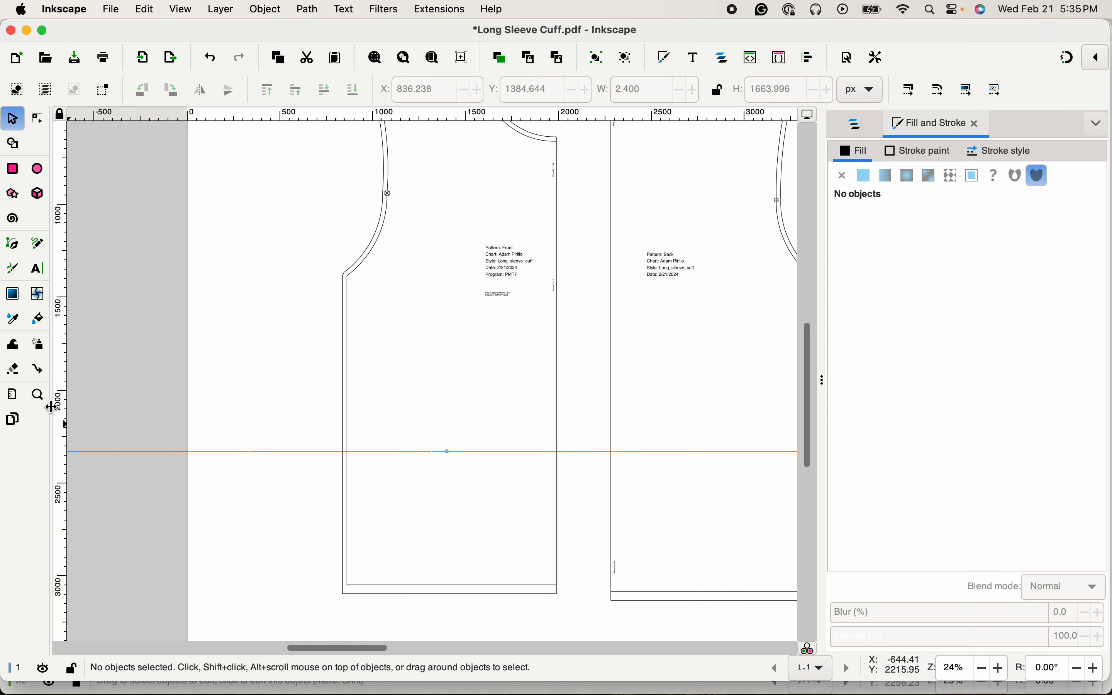
Add a node to the front piece's outer side-seam line where the horizontal guide crosses it
click(37, 394)
click(331, 445)
click(334, 445)
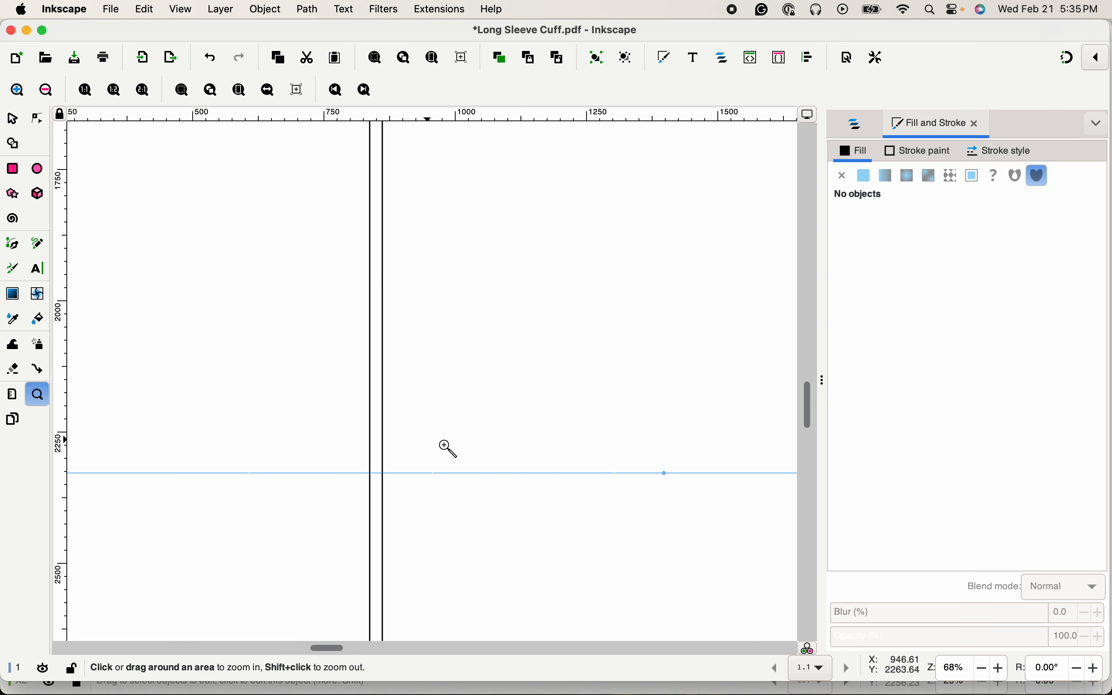
click(413, 478)
click(416, 478)
drag(410, 482, 335, 422)
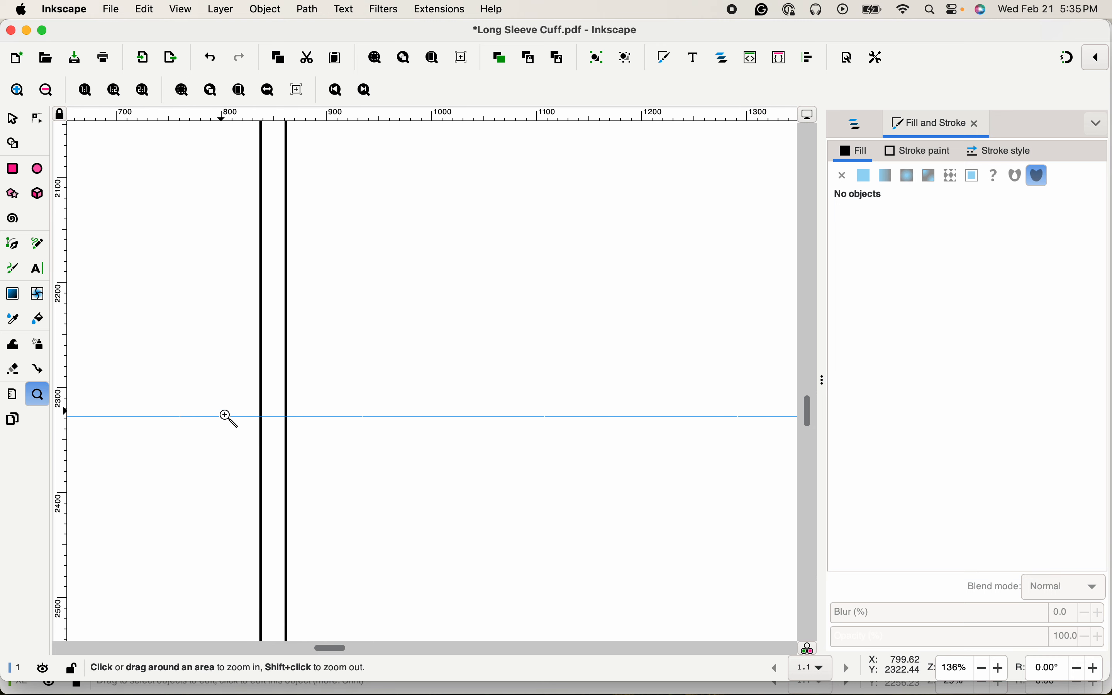
key(s)
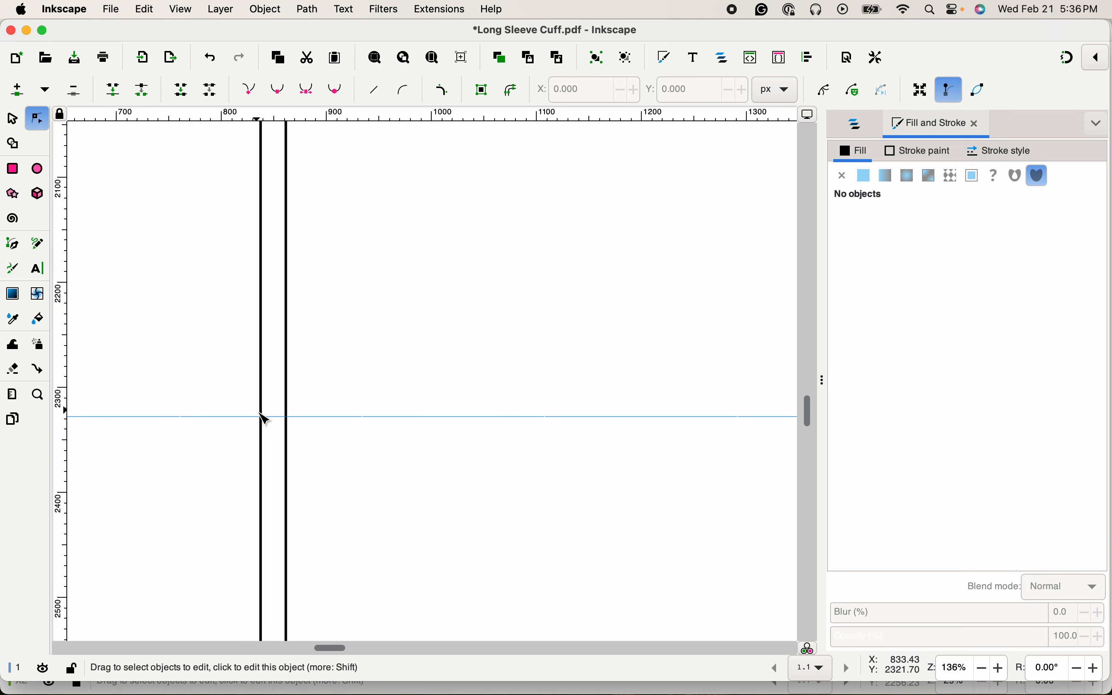
click(263, 418)
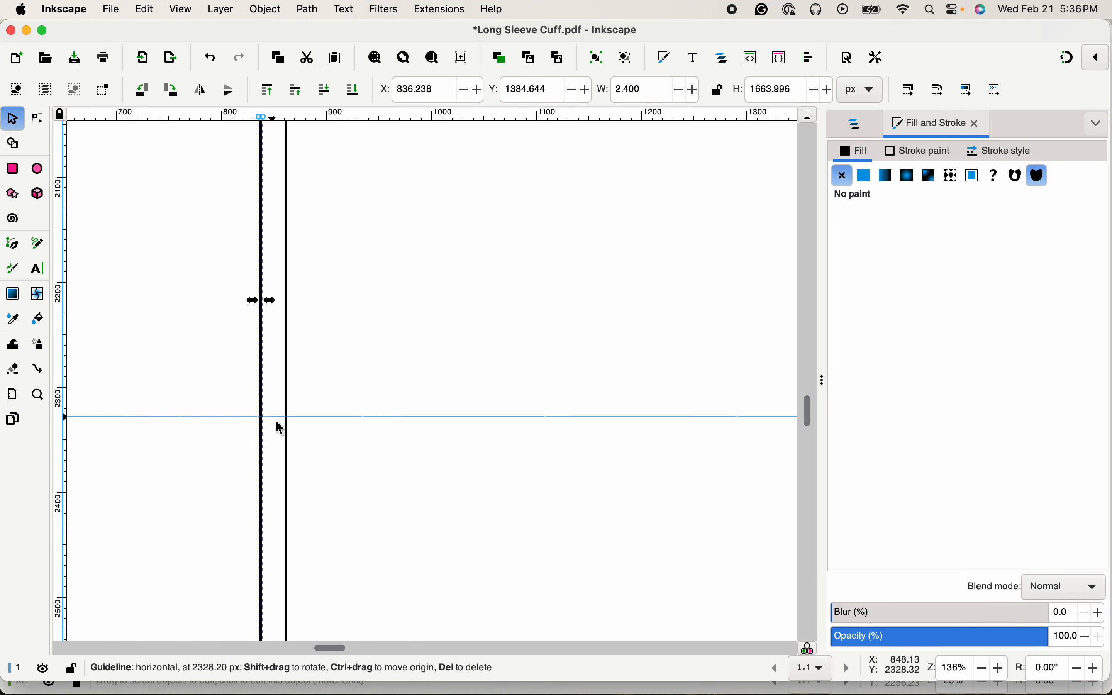
key(n)
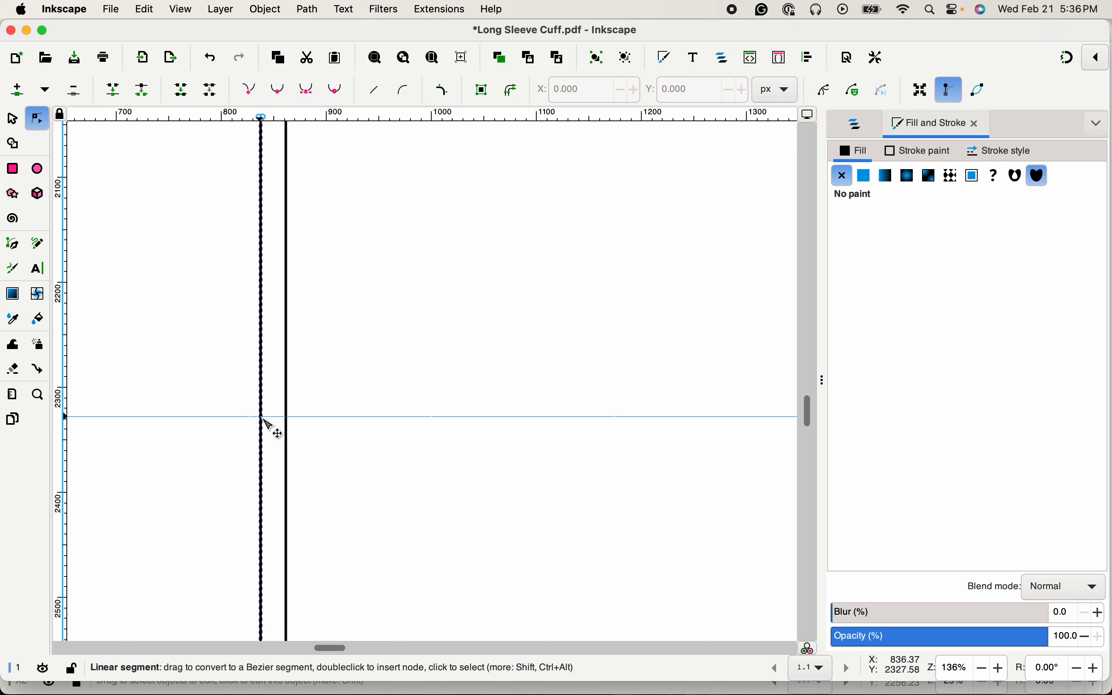
double_click(264, 418)
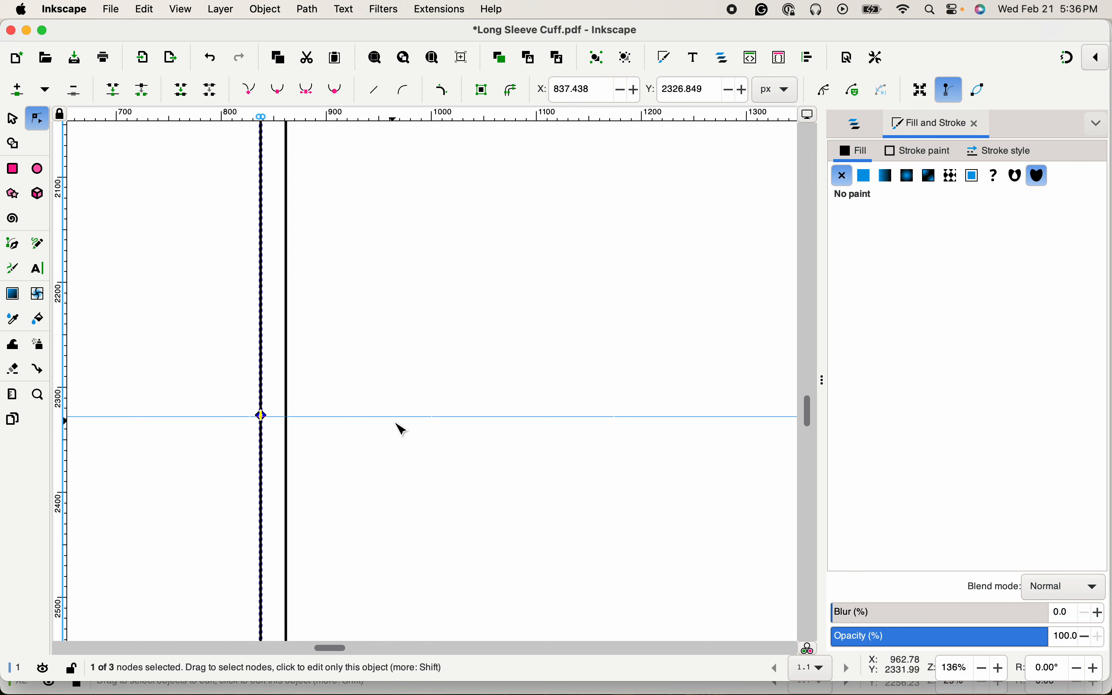
Follow the guide across the front piece to examine where it crosses the center front line, and return to the side seam
key(space)
drag(383, 424, 70, 405)
key(space)
drag(549, 378, 203, 389)
scroll(204, 389, right, 10)
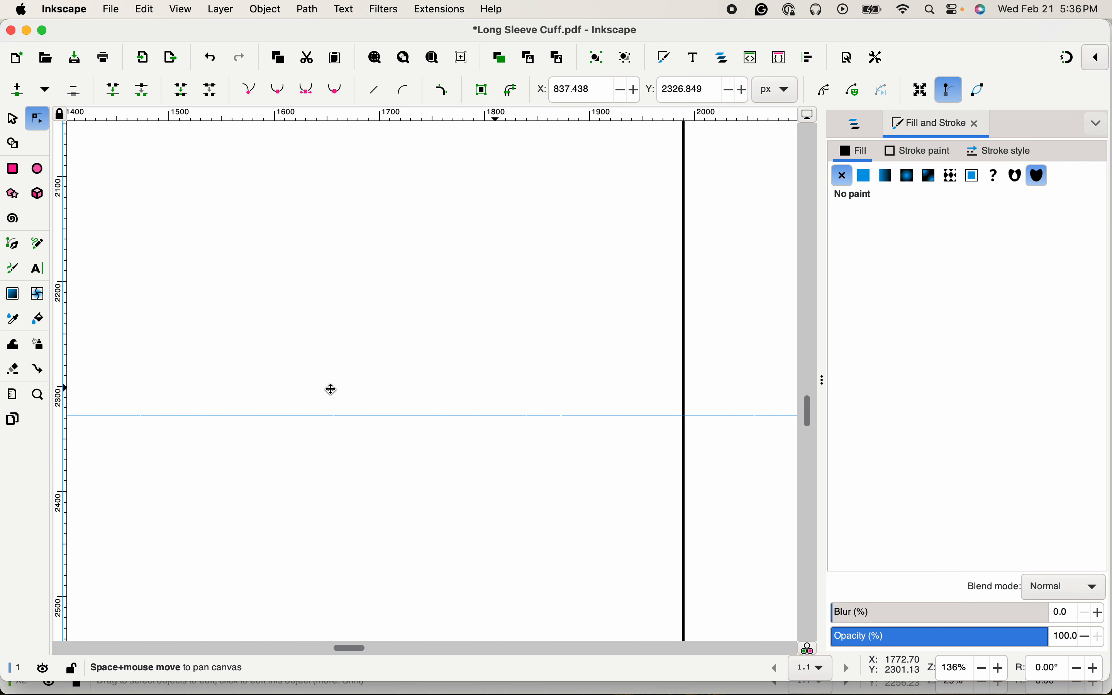
scroll(476, 442, right, 8)
scroll(477, 442, down, 3)
key(space)
scroll(725, 407, left, 5)
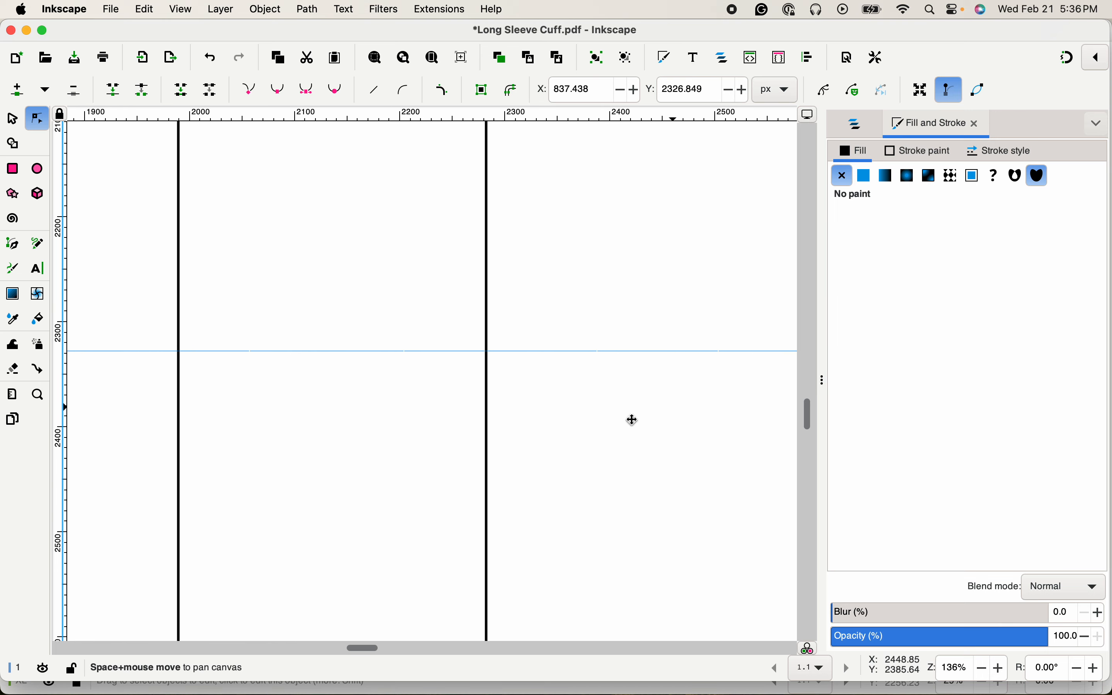
scroll(631, 420, right, 2)
scroll(630, 420, up, 1)
scroll(273, 442, left, 10)
scroll(213, 446, left, 10)
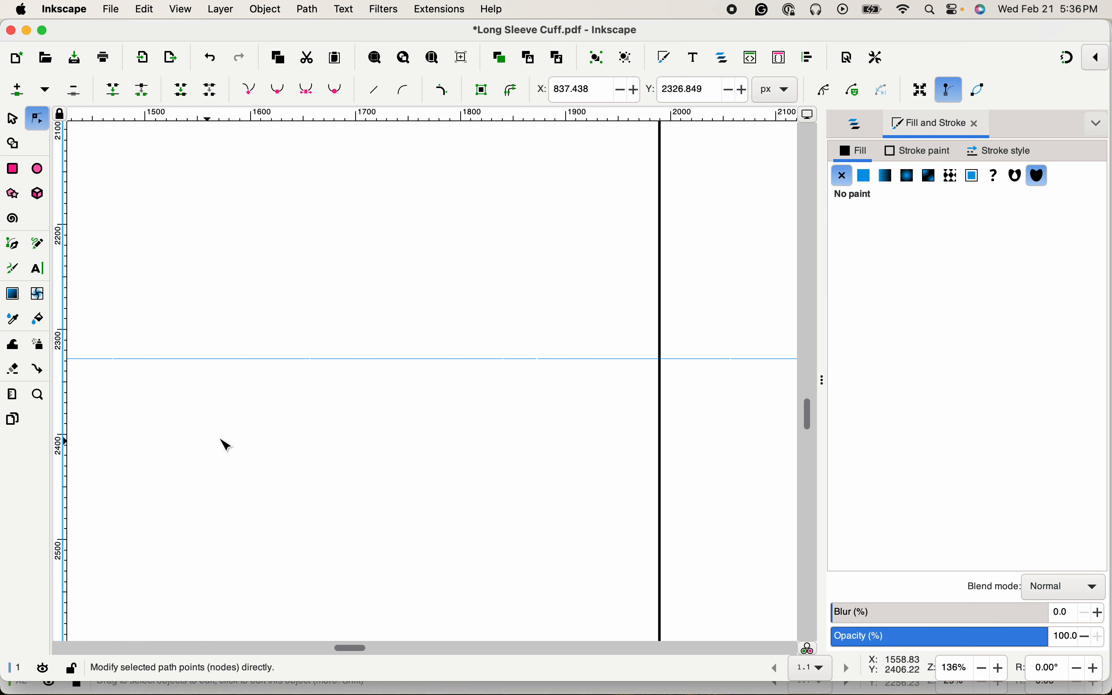
scroll(223, 447, down, 2)
scroll(256, 429, up, 1)
scroll(255, 429, left, 6)
scroll(182, 442, left, 2)
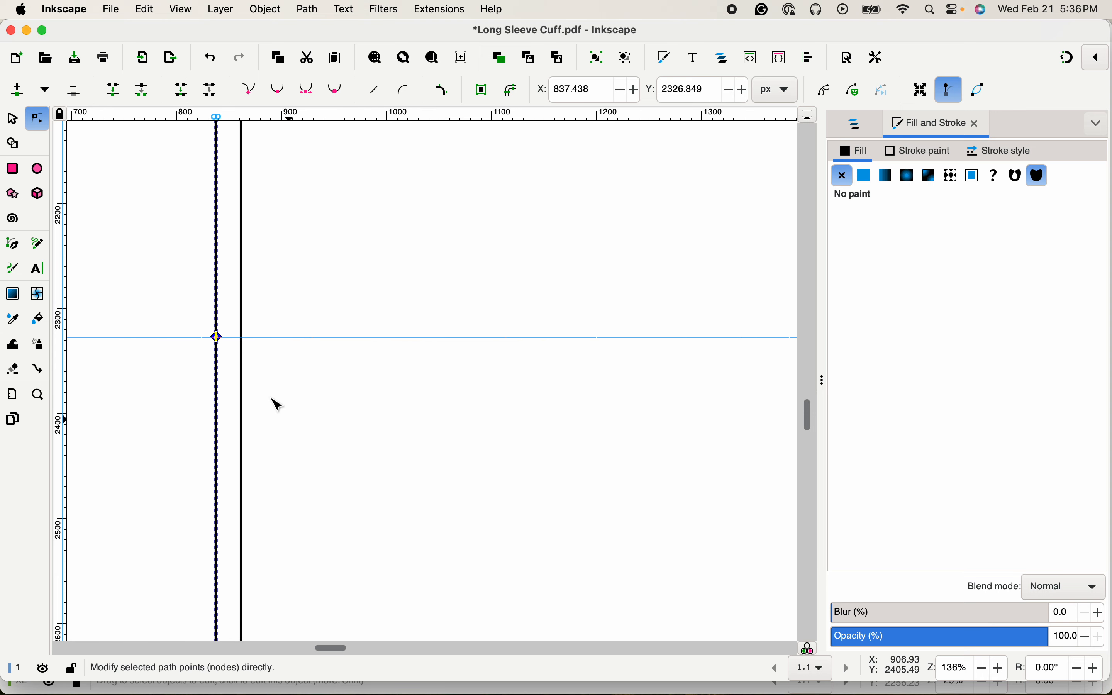
Break the outer side-seam path at the node on the guide and break it apart into separate paths
click(218, 338)
click(146, 92)
click(276, 10)
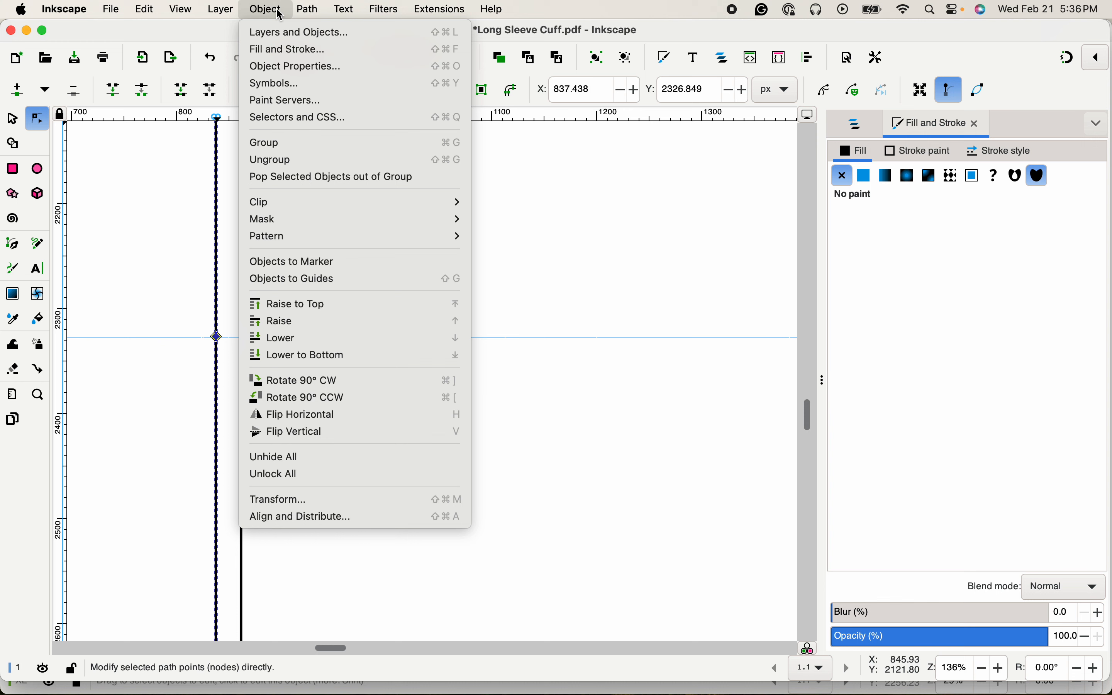
mouse_move(307, 6)
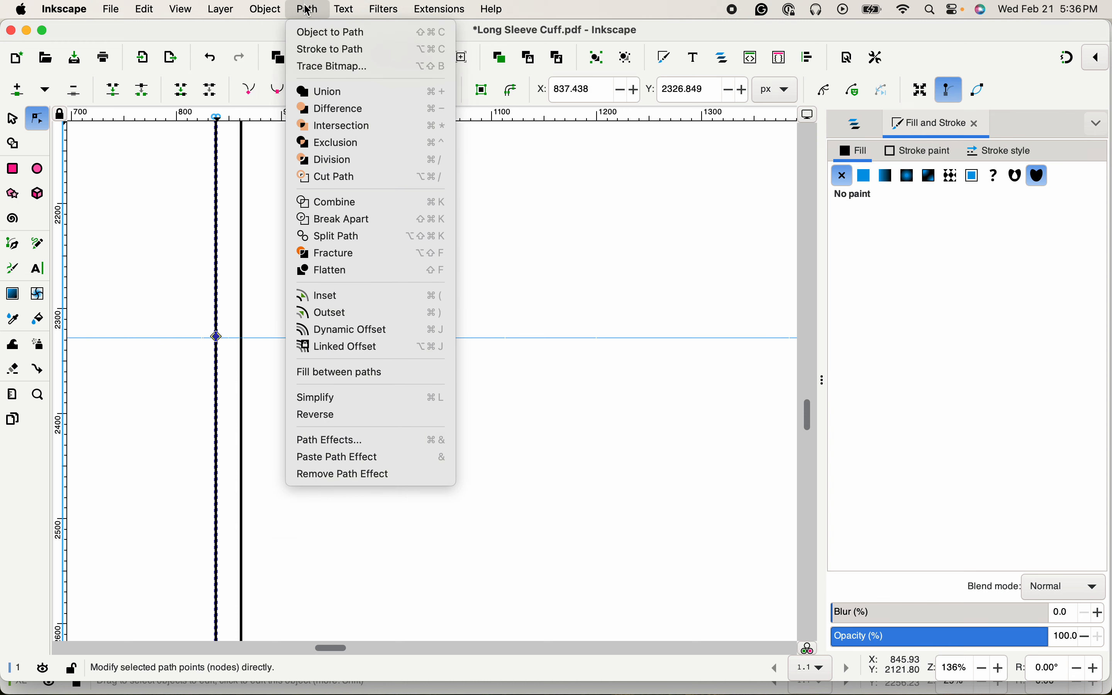
click(334, 220)
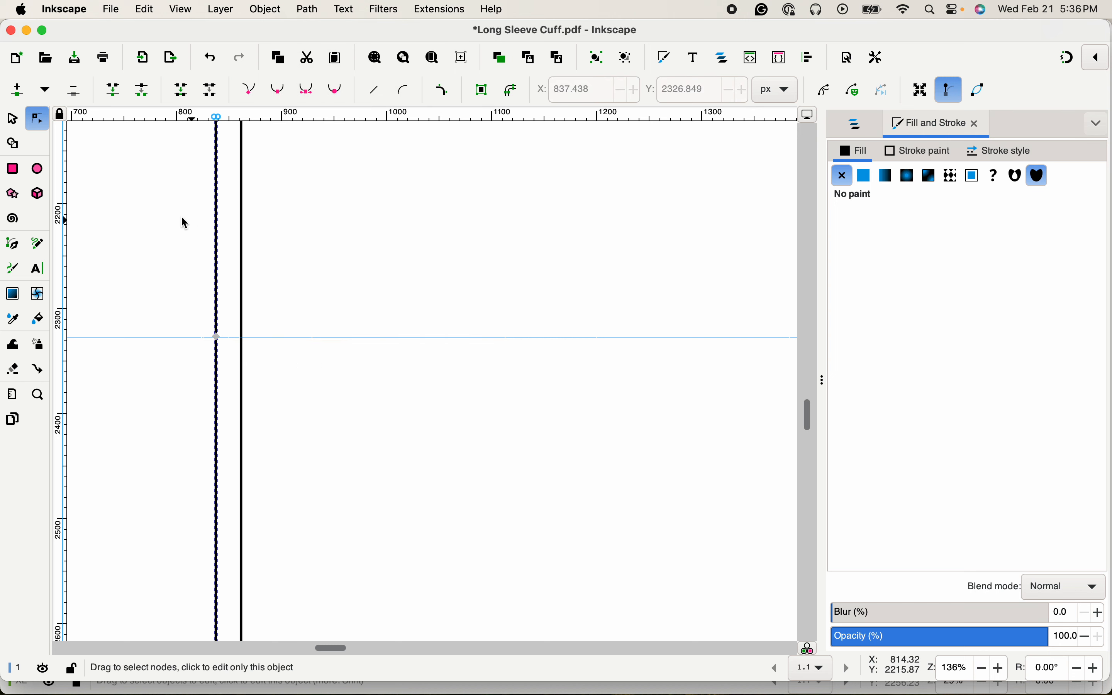
Check the outer side seam's split by selecting its lower and upper sections in turn
click(375, 58)
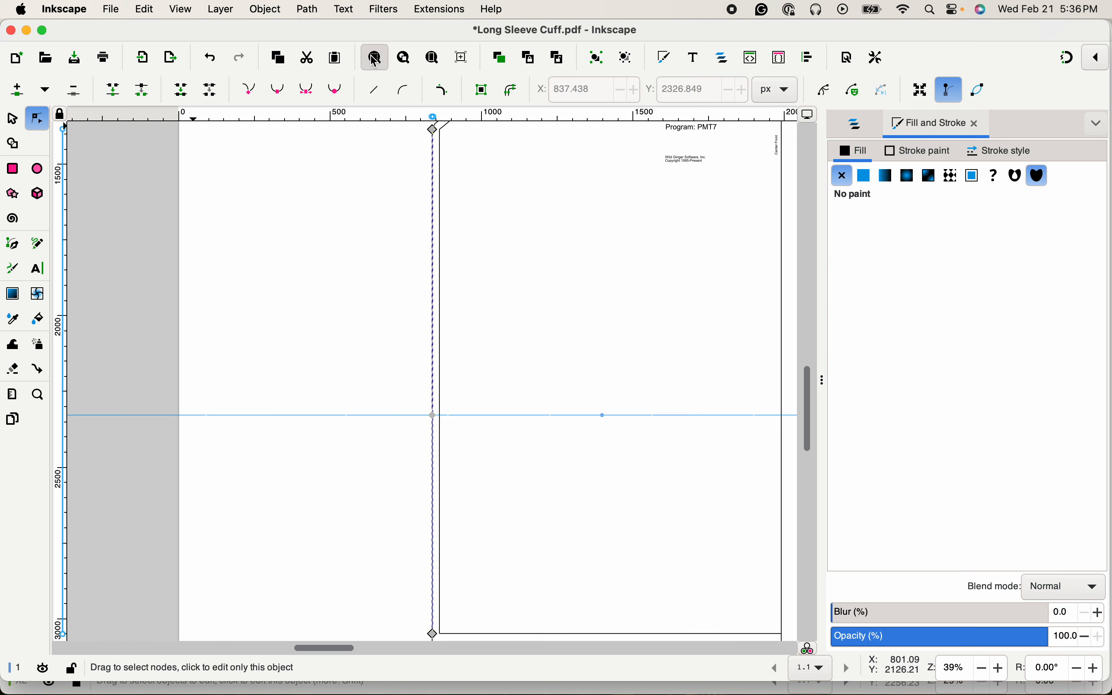
click(14, 120)
click(428, 503)
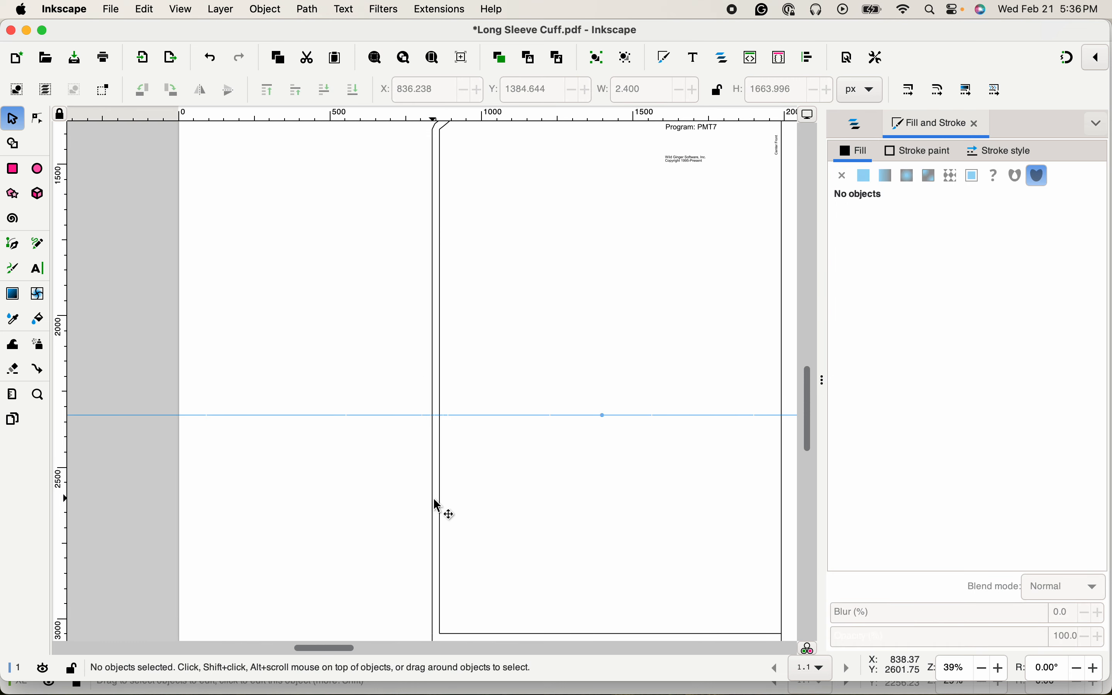
click(434, 503)
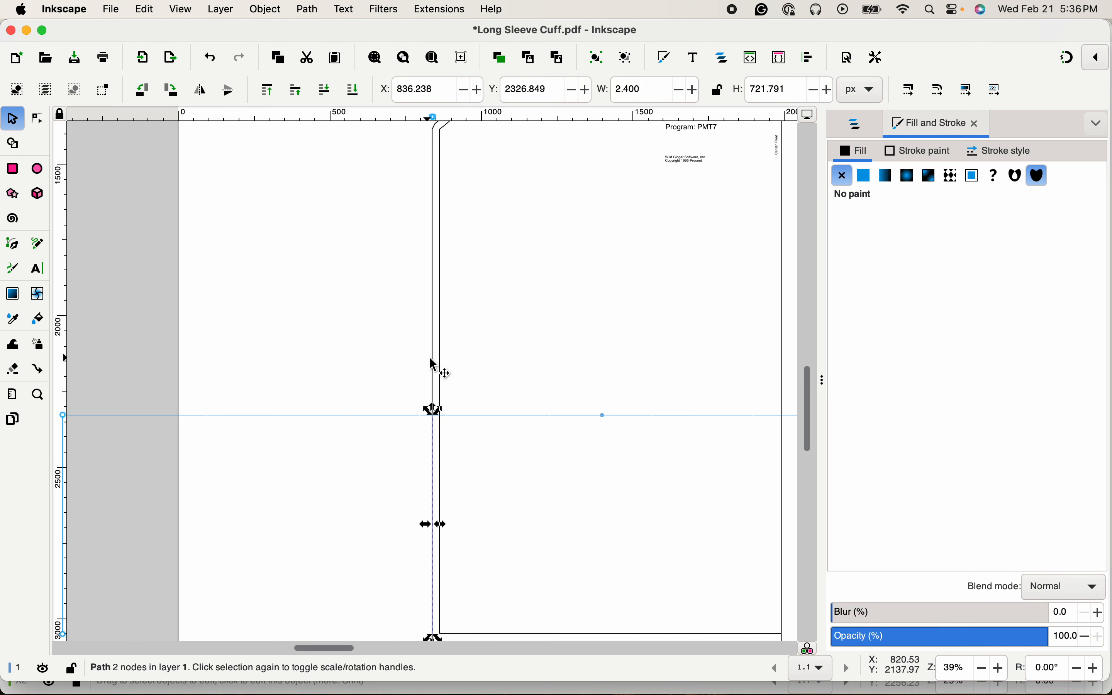
click(433, 407)
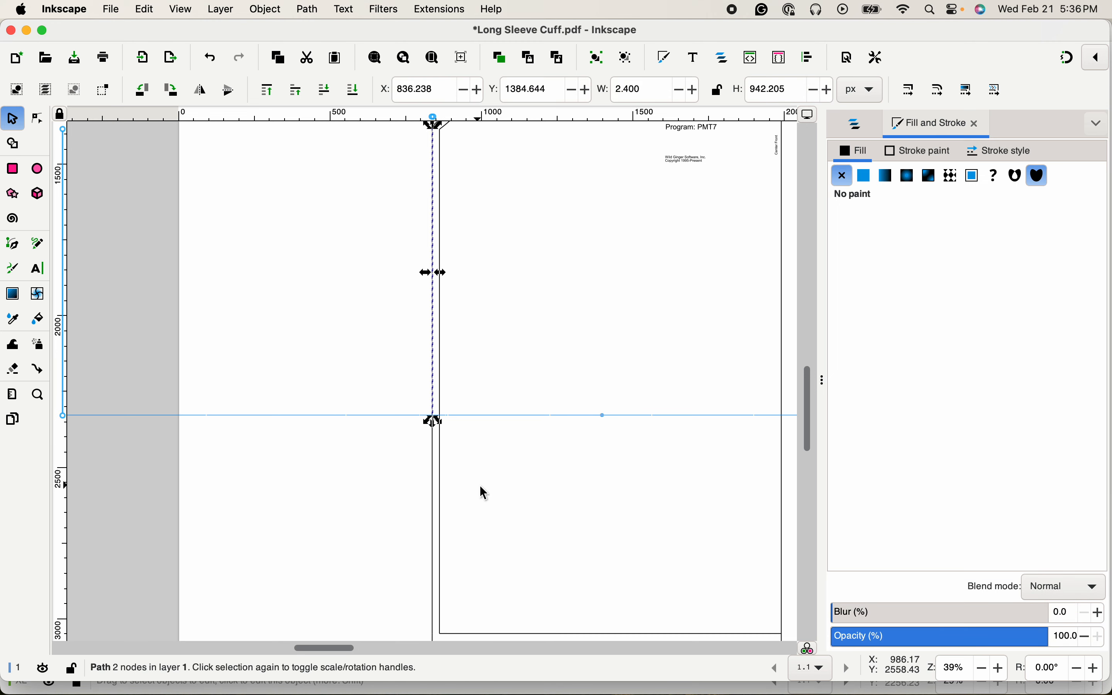
Add a node to the front piece's center front line where the horizontal guide crosses it
drag(508, 481, 353, 434)
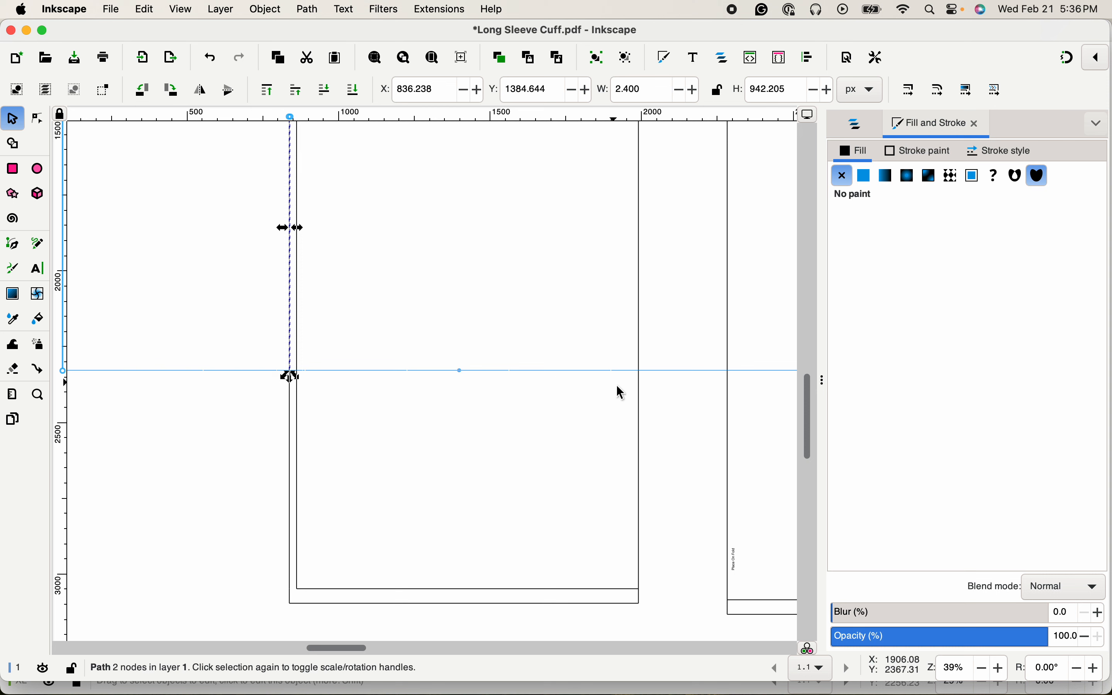
click(640, 398)
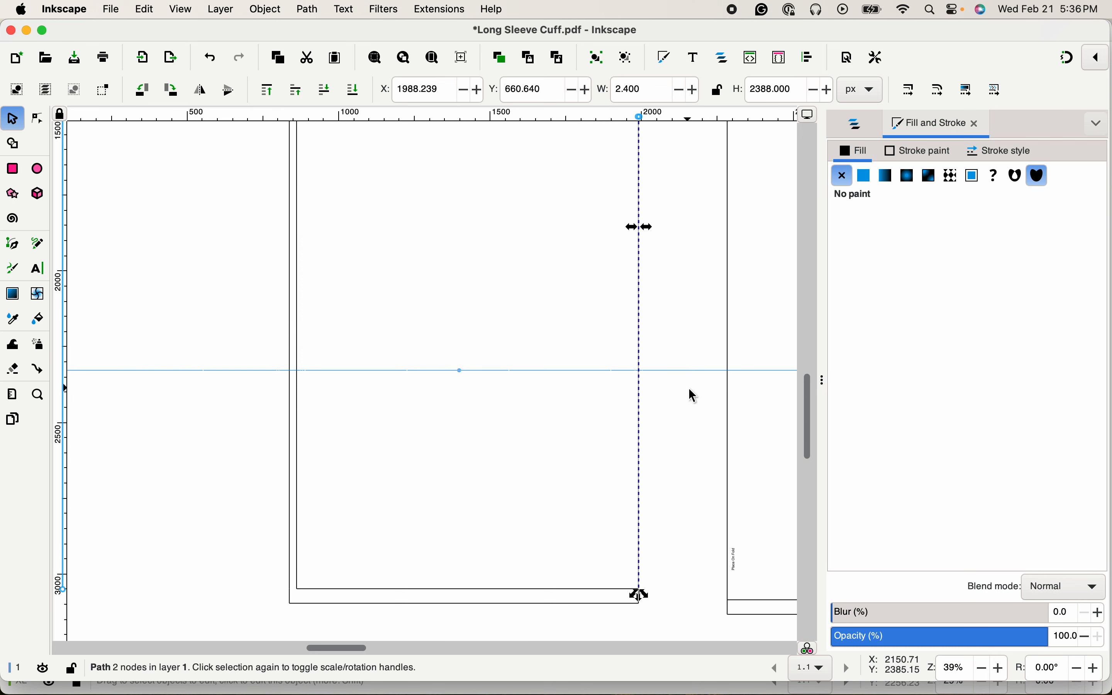
key(z)
click(645, 367)
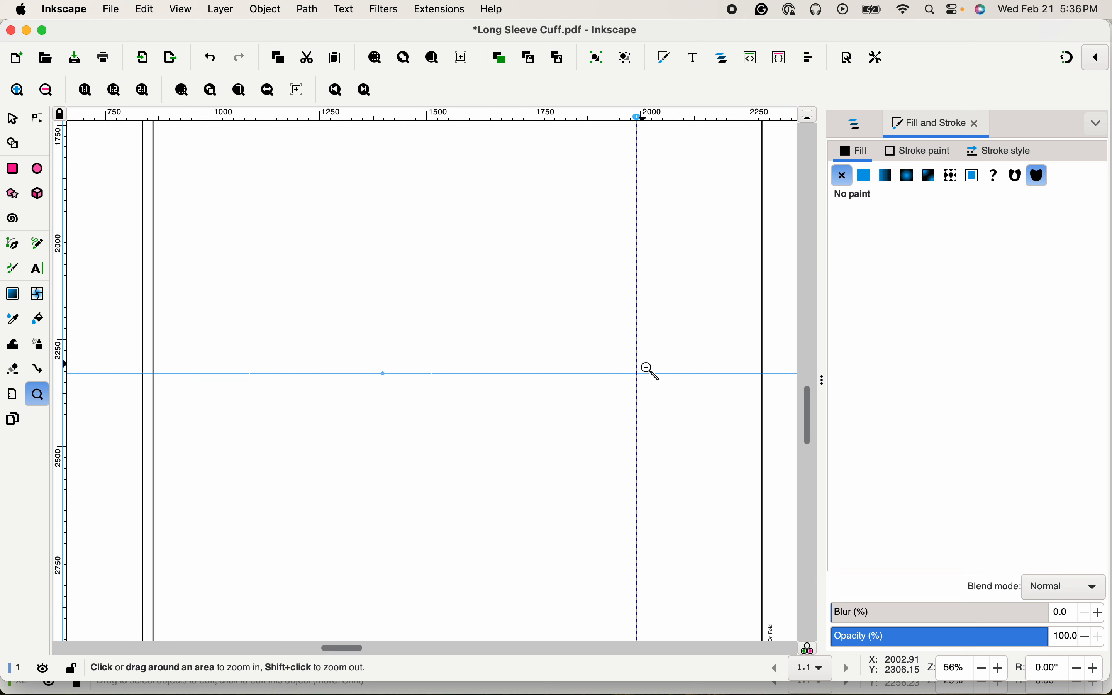
click(645, 367)
click(645, 366)
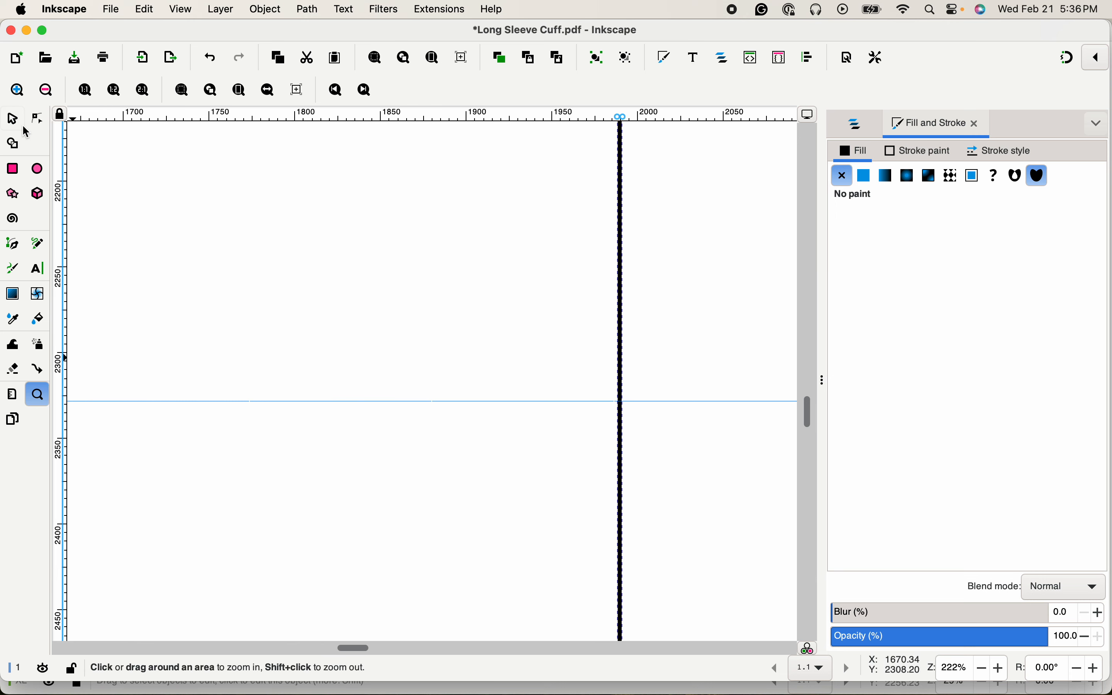
click(38, 119)
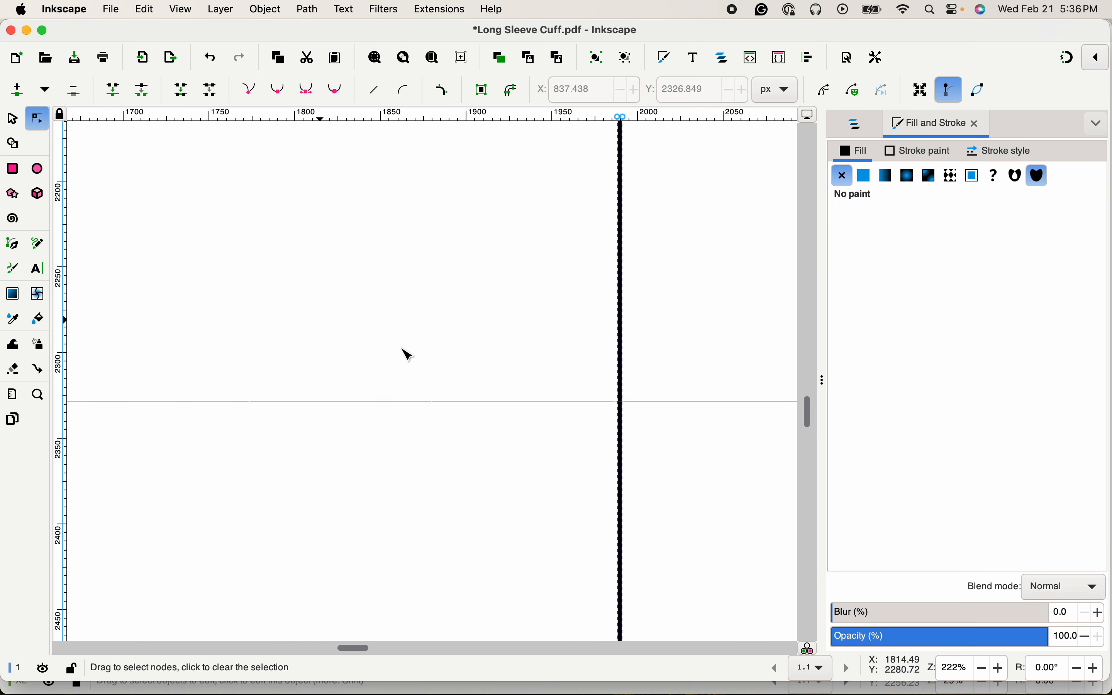
click(621, 403)
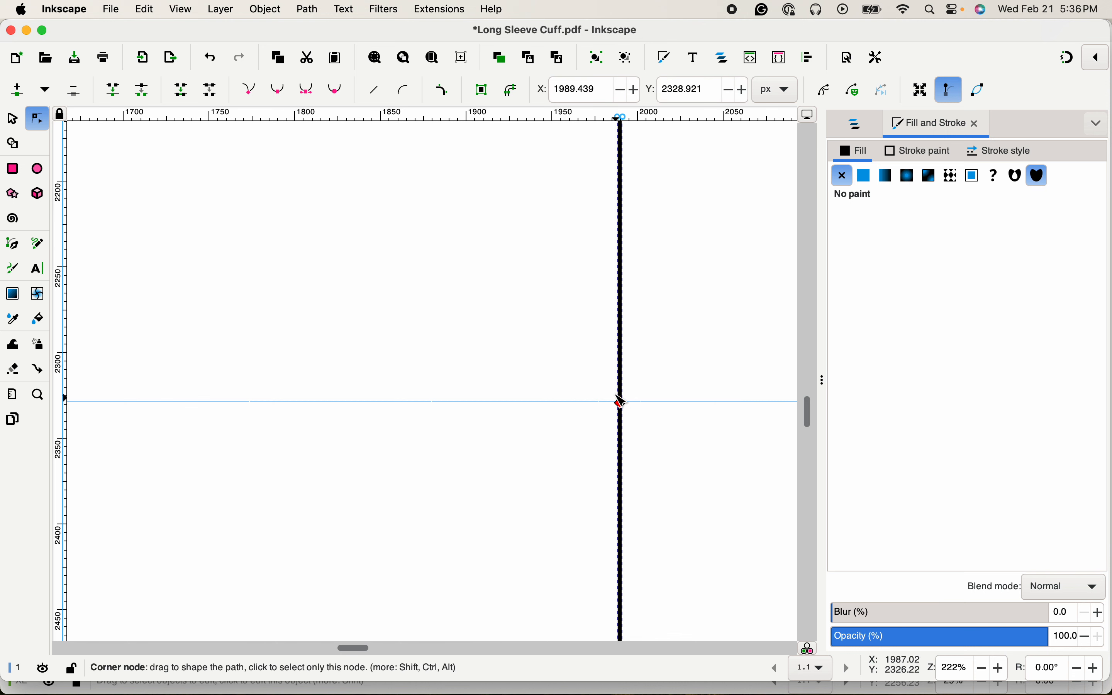
Break the center front path at the node on the guide, break it apart into separate paths, and clear the selection
click(143, 91)
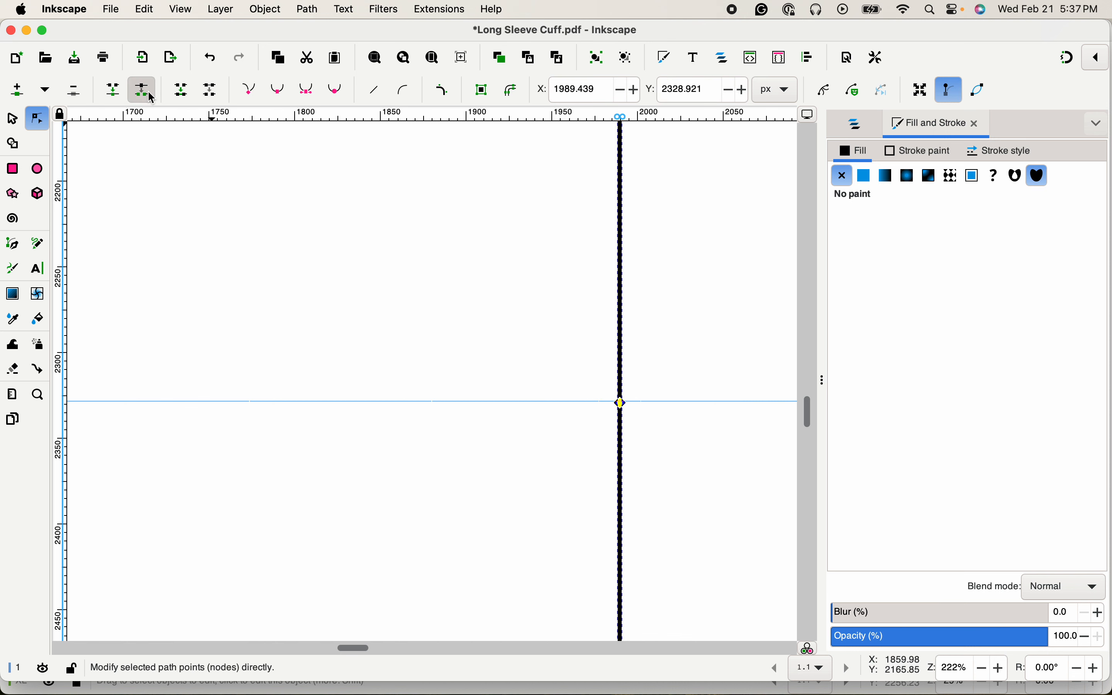
click(314, 7)
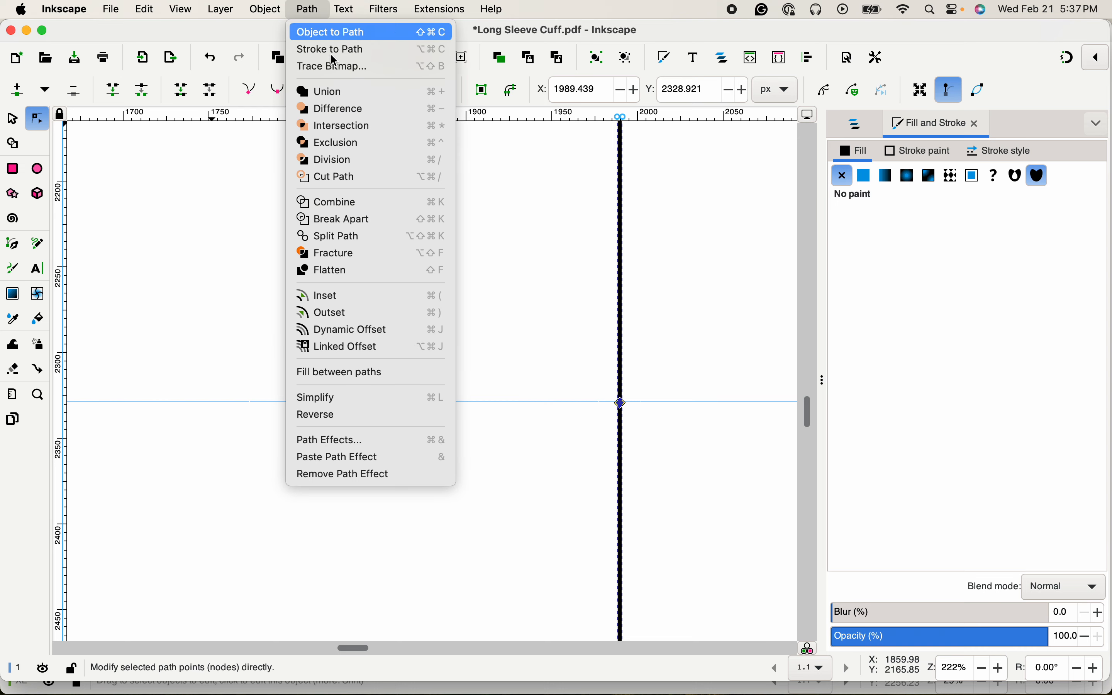
click(352, 222)
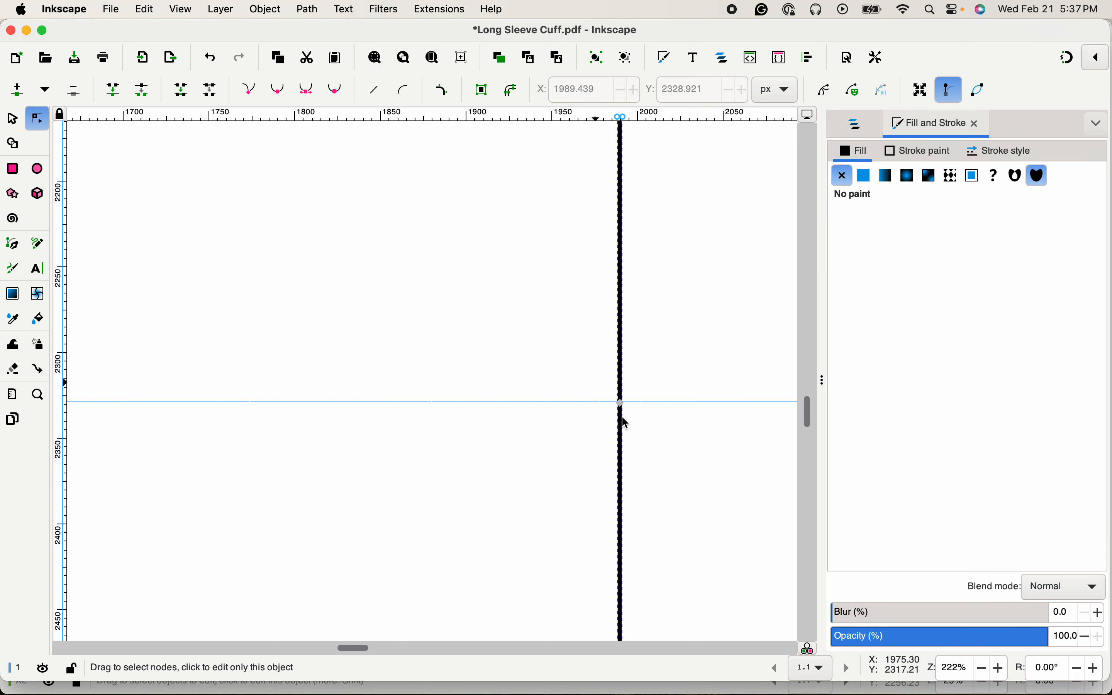
click(675, 439)
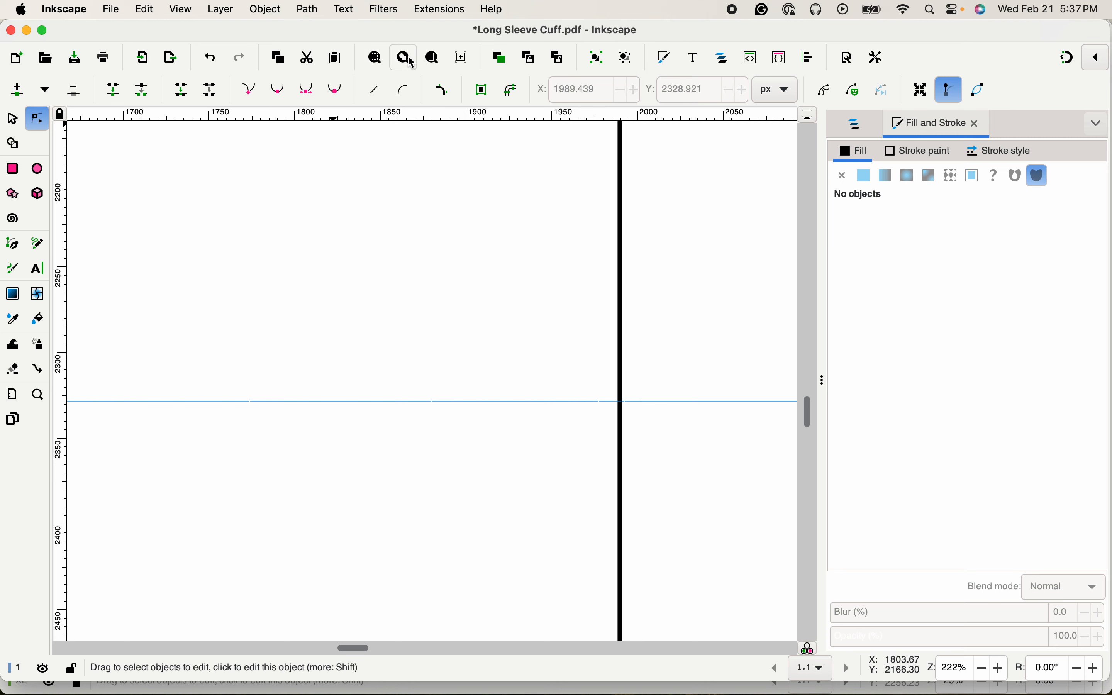
Group all the front piece's paths that lie entirely above the guide, including its labels and upper seam sections
click(432, 58)
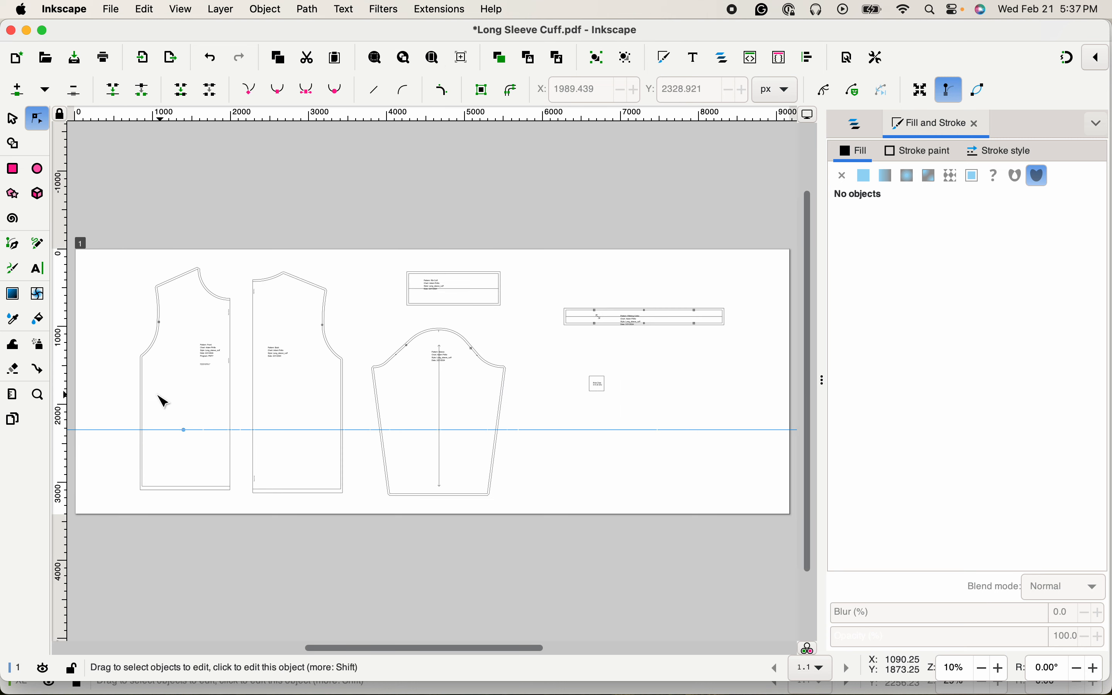
key(z)
click(174, 353)
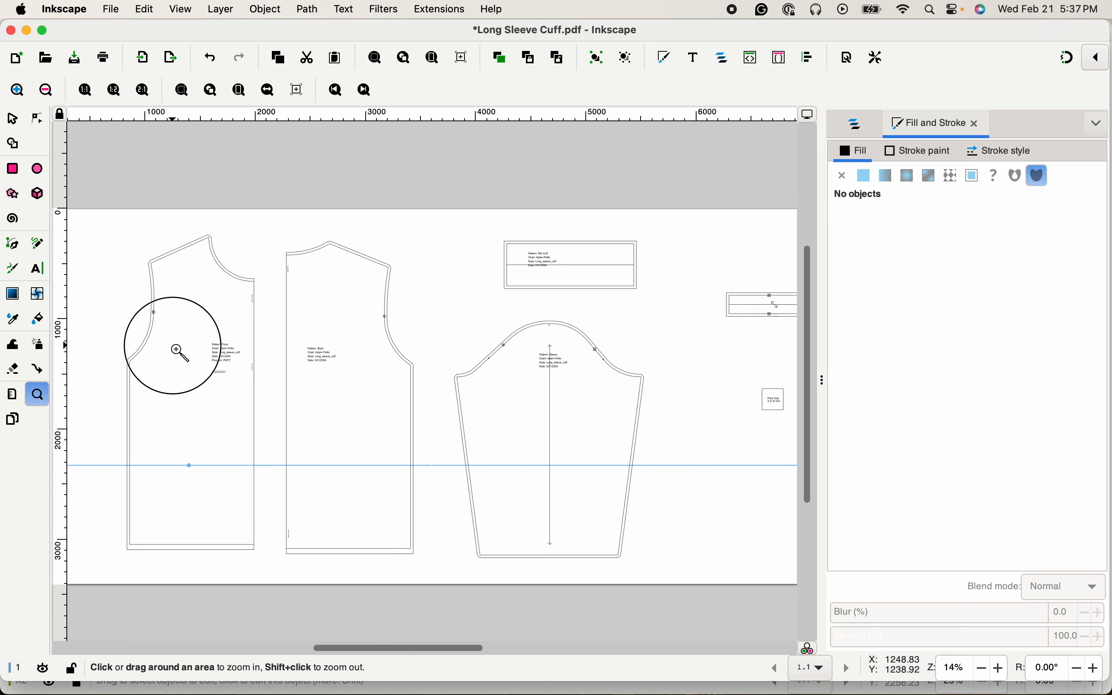
click(177, 352)
click(179, 353)
key(space)
drag(279, 298, 311, 369)
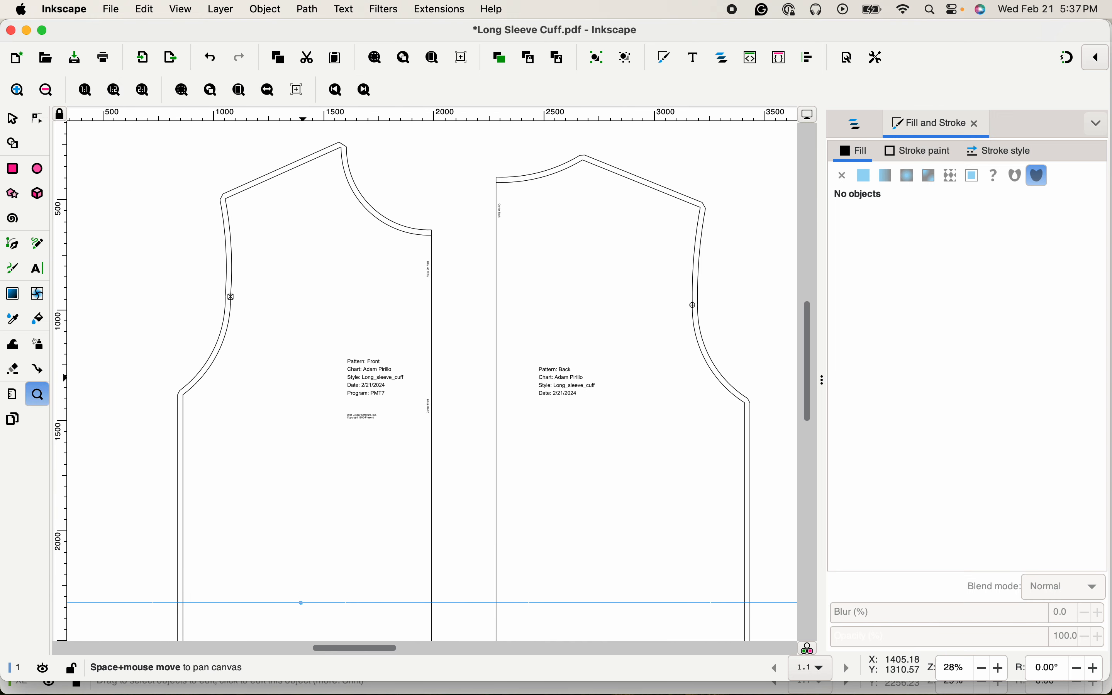
click(12, 118)
drag(145, 132, 463, 608)
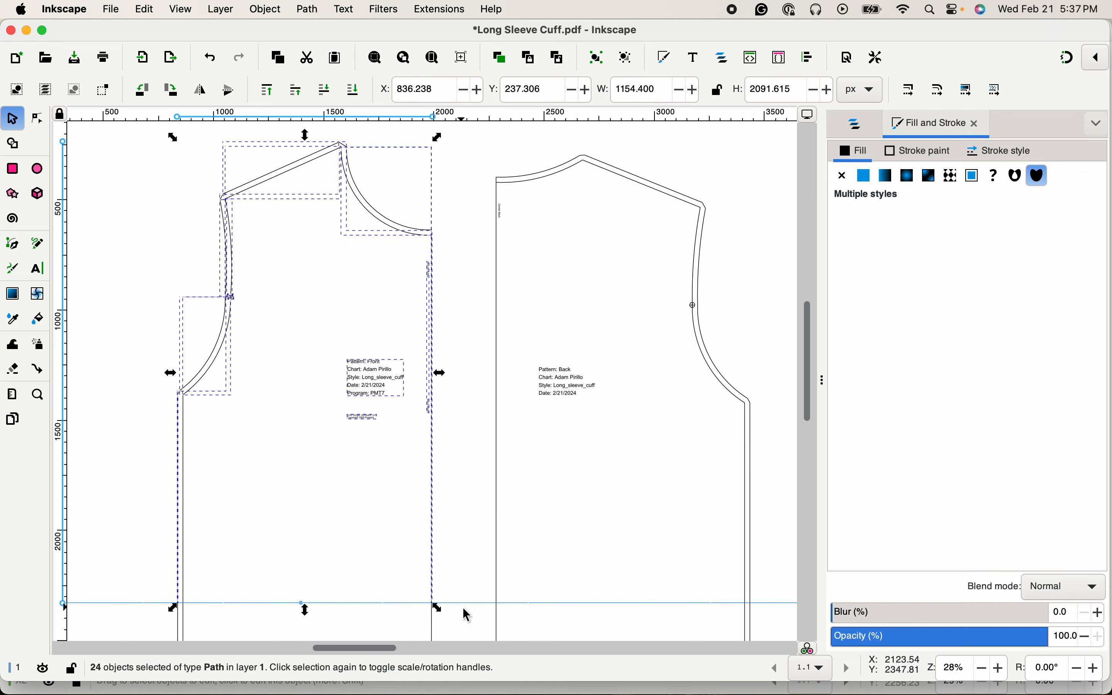
key(ctrl+g)
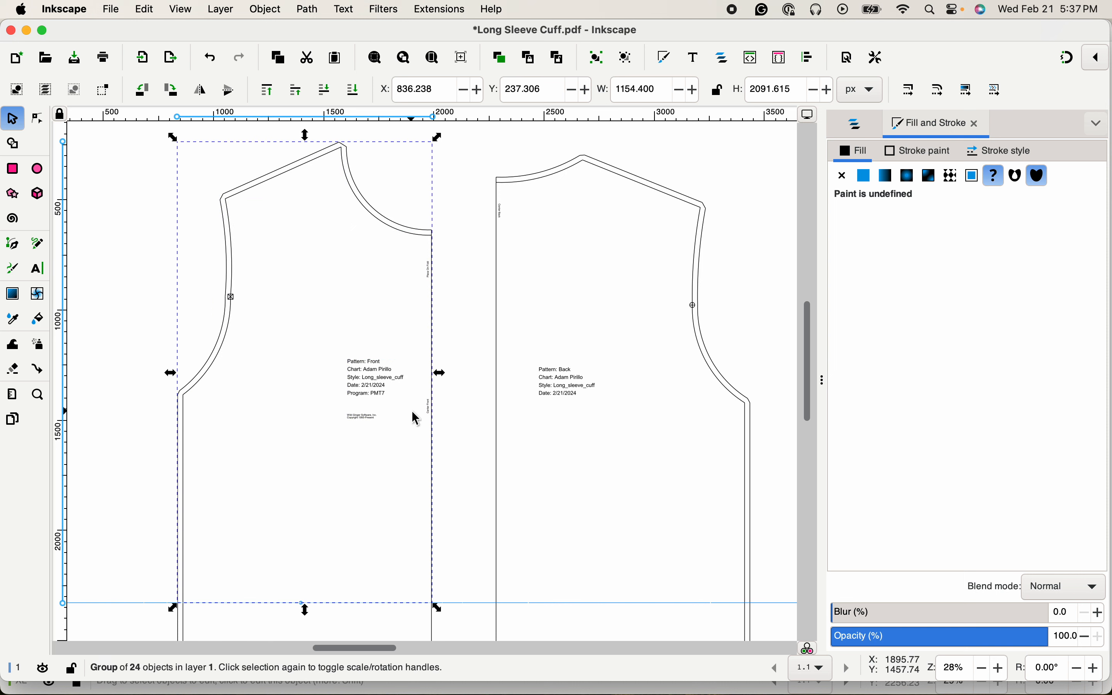
Group the front piece's hem lines and lower seam sections below the guide, and clear the selection
scroll(409, 418, down, 10)
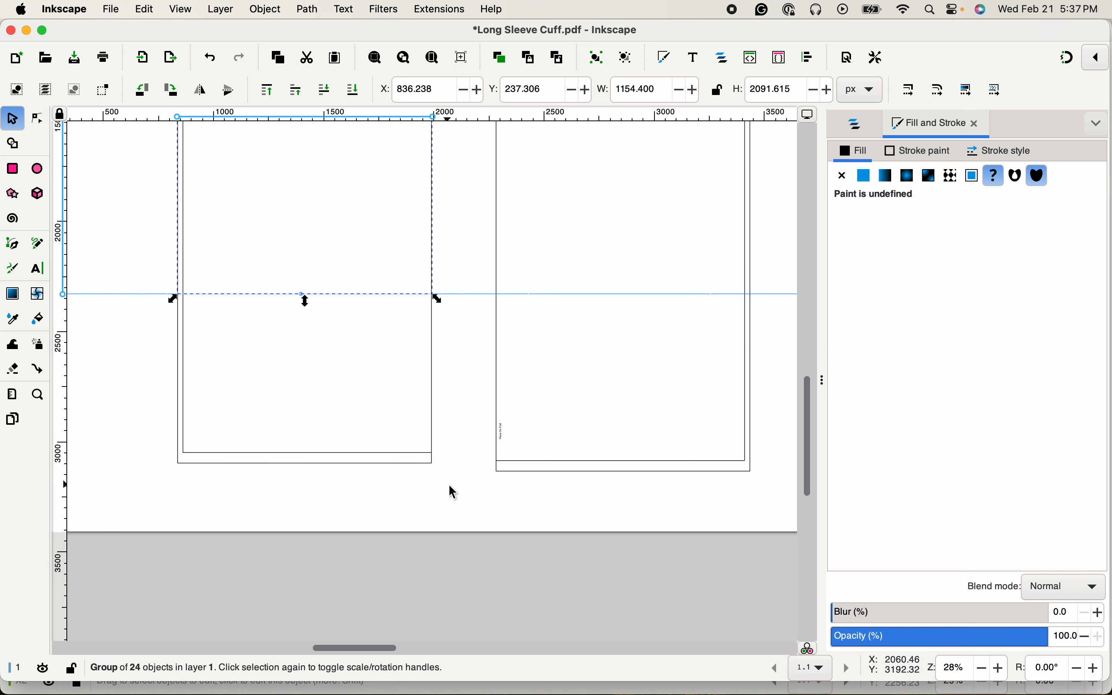
mouse_move(449, 484)
mouse_down()
mouse_move(176, 364)
mouse_move(115, 292)
mouse_up()
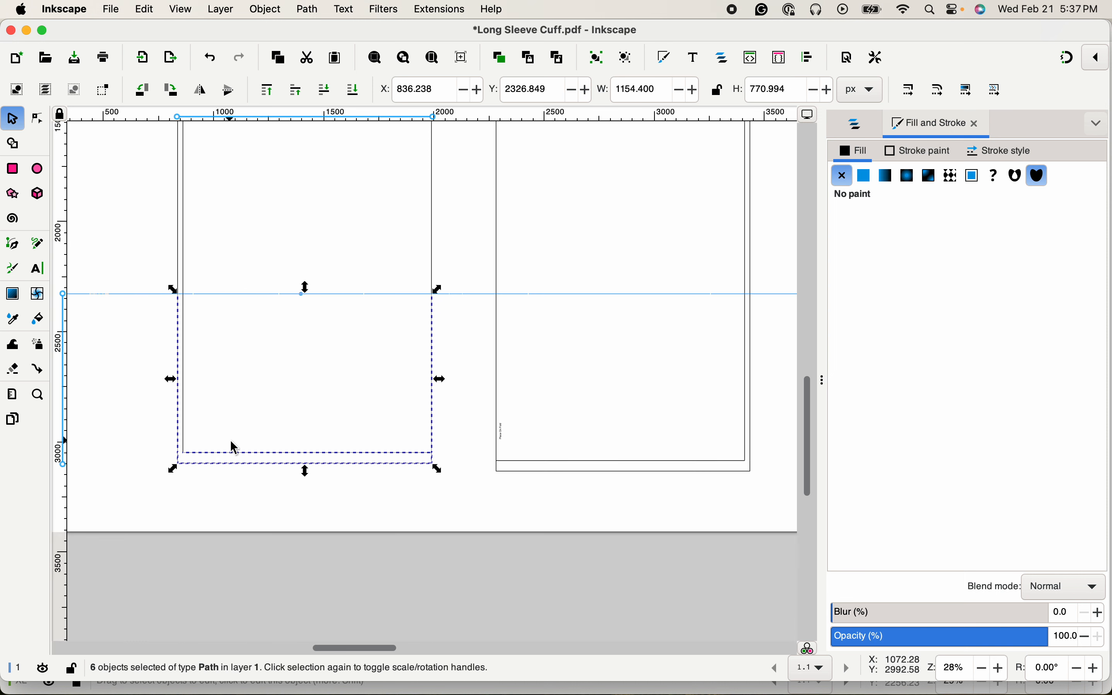
key(ctrl+g)
click(331, 399)
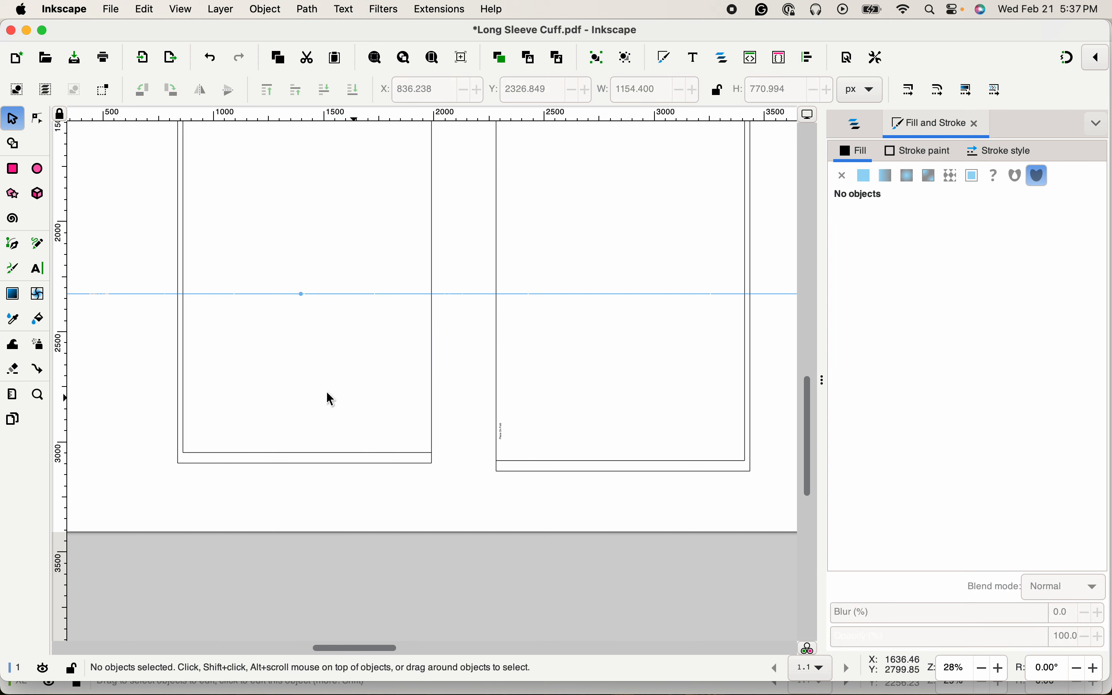
Draw a spacer rectangle about 1339 by 172 px across the front piece, spanning the horizontal guide
click(13, 168)
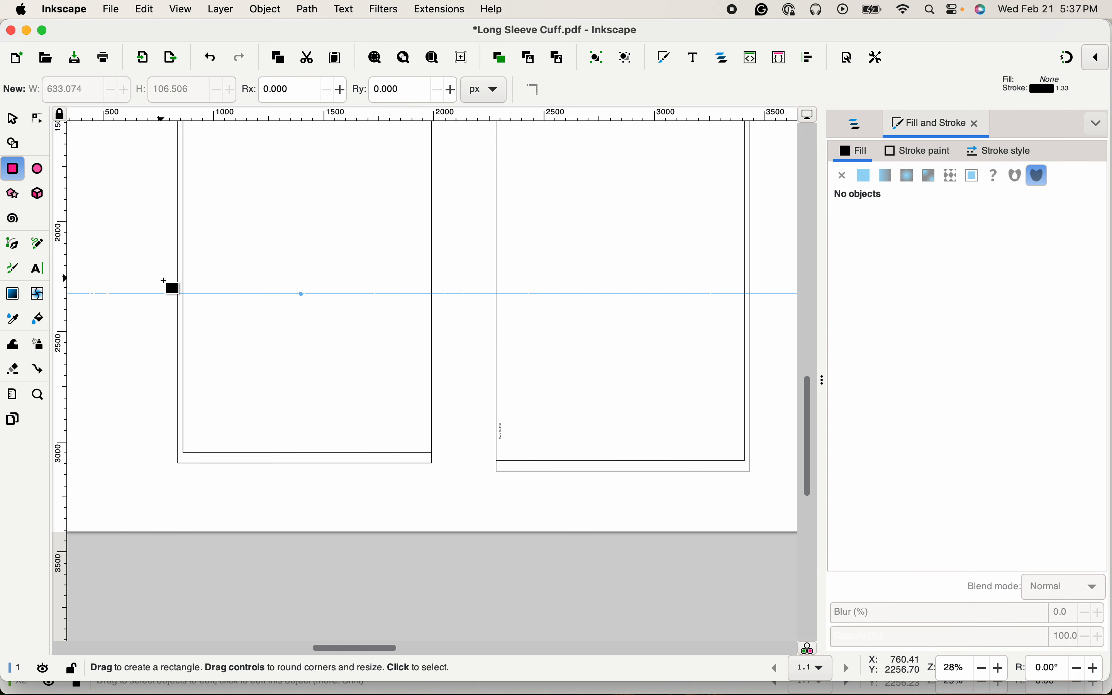
drag(162, 278, 456, 317)
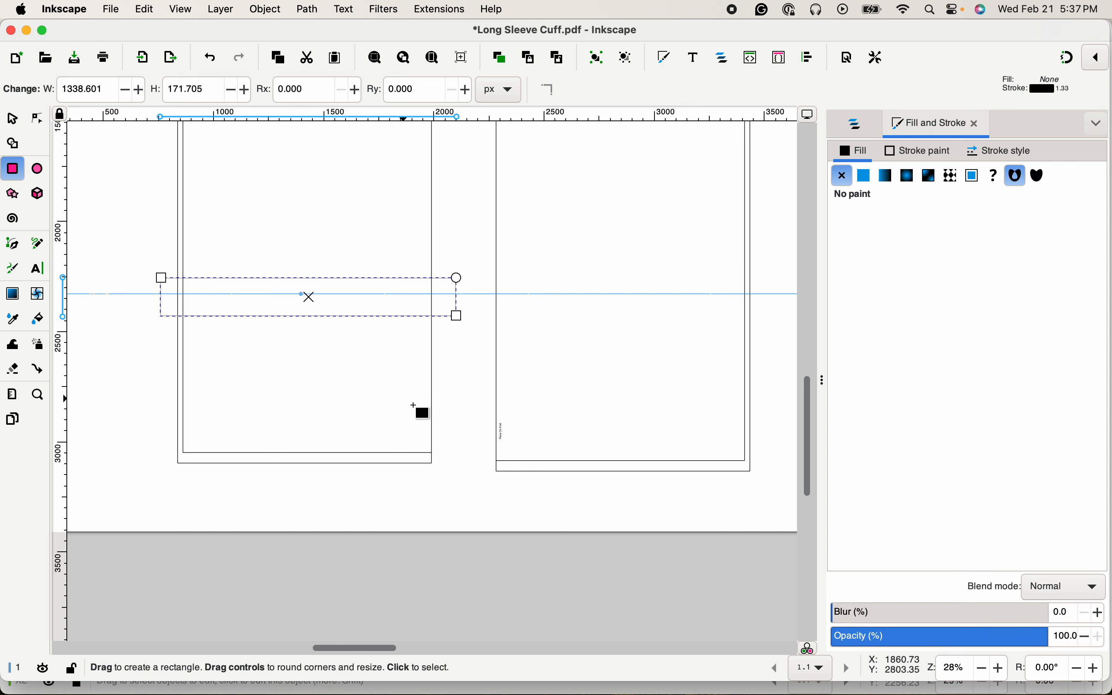
click(13, 119)
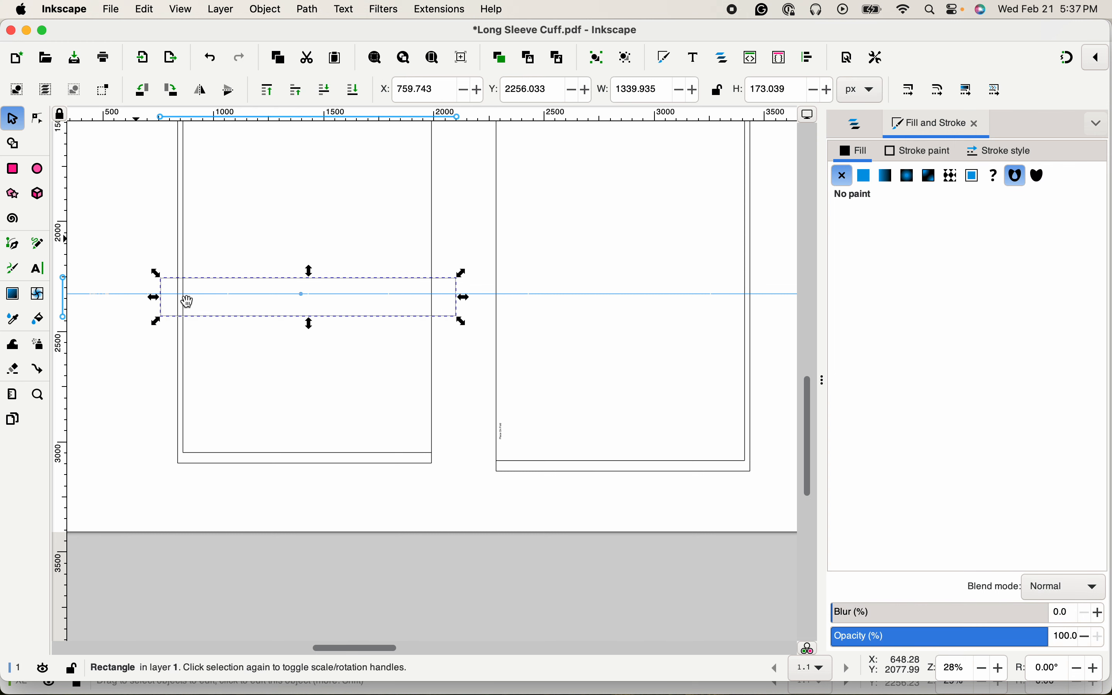
Move the front piece's lower group straight down until its upper edge meets the spacer rectangle's lower edge
click(182, 363)
key(Down)
key(Down)
key(Down)
key(Down)
key(Down)
key(Down)
key(Down)
key(Down)
key(Down)
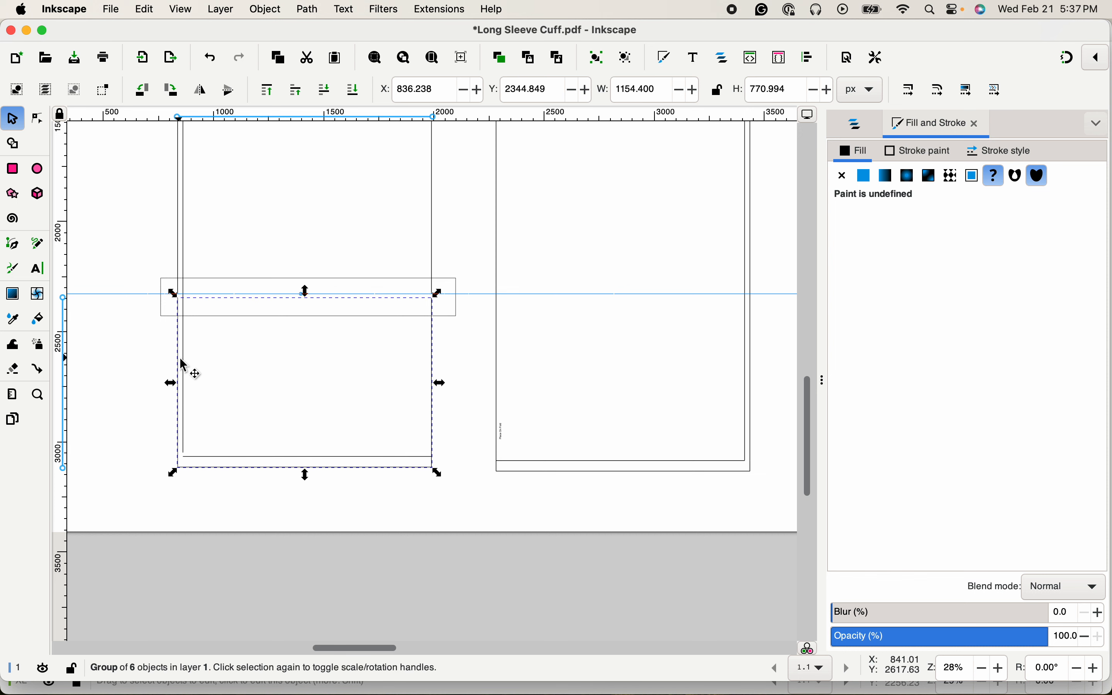
click(180, 358)
drag(183, 363, 184, 386)
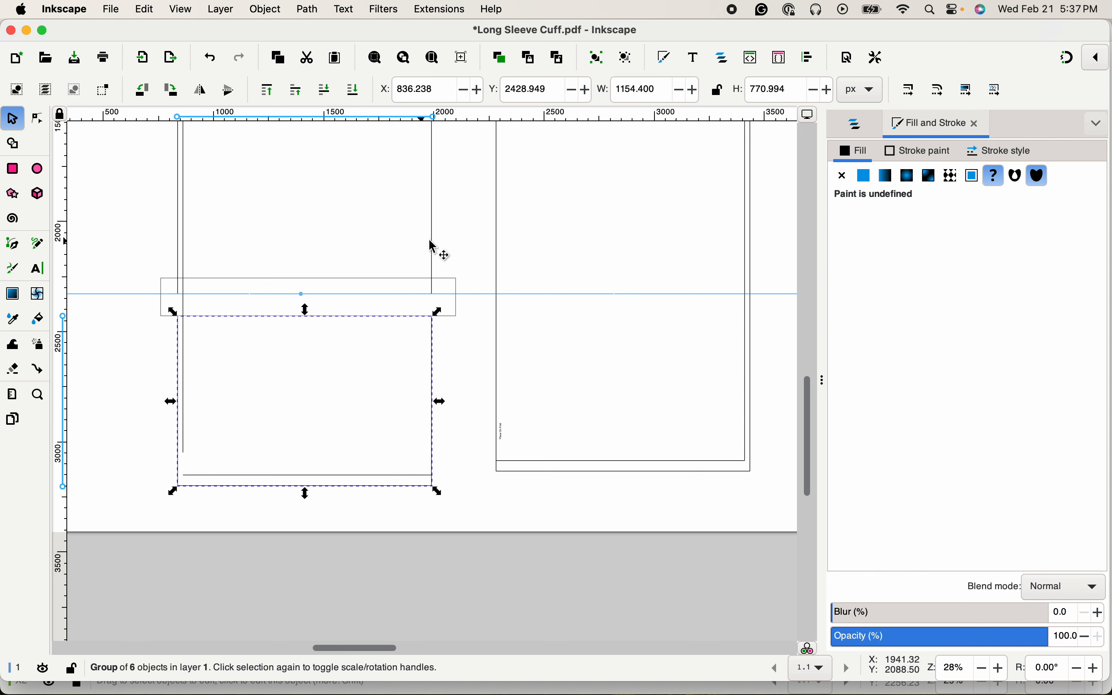
Move the front piece's upper group straight up to the spacer rectangle's upper edge, and delete the rectangle
click(451, 243)
click(431, 252)
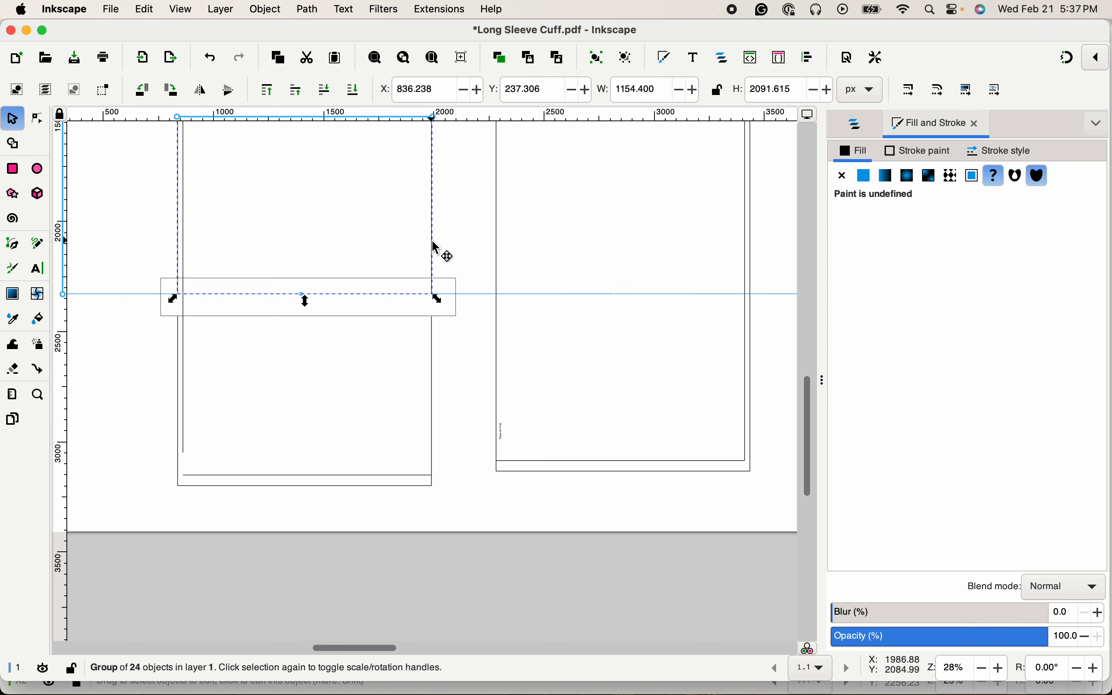
drag(437, 248, 436, 227)
click(464, 330)
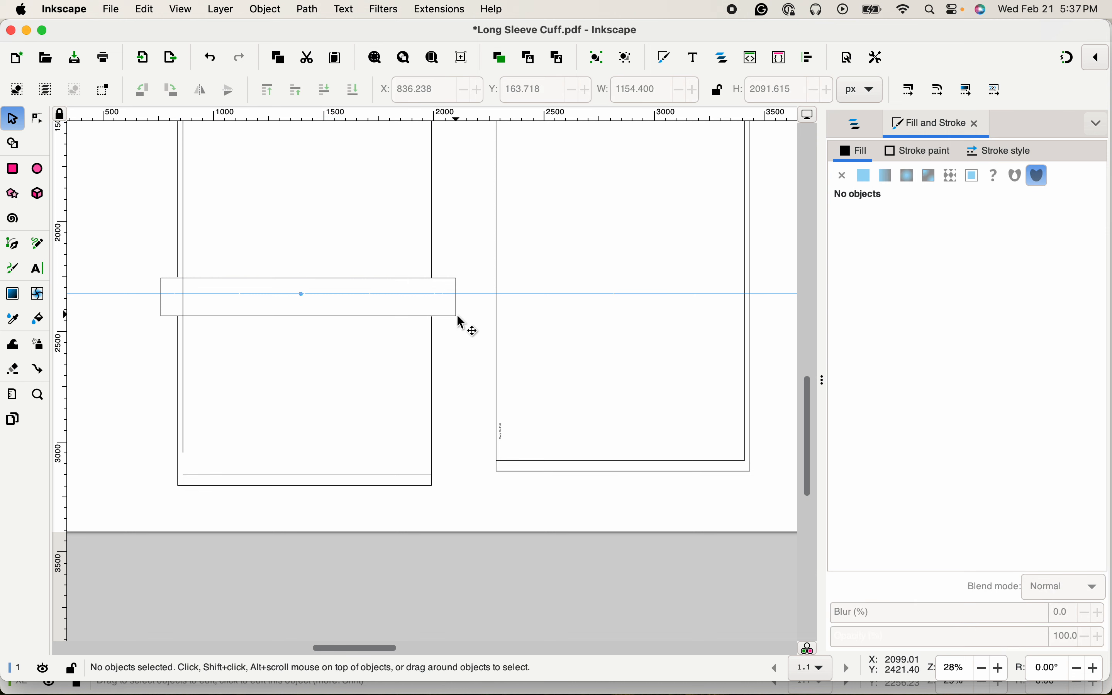
click(457, 316)
key(Delete)
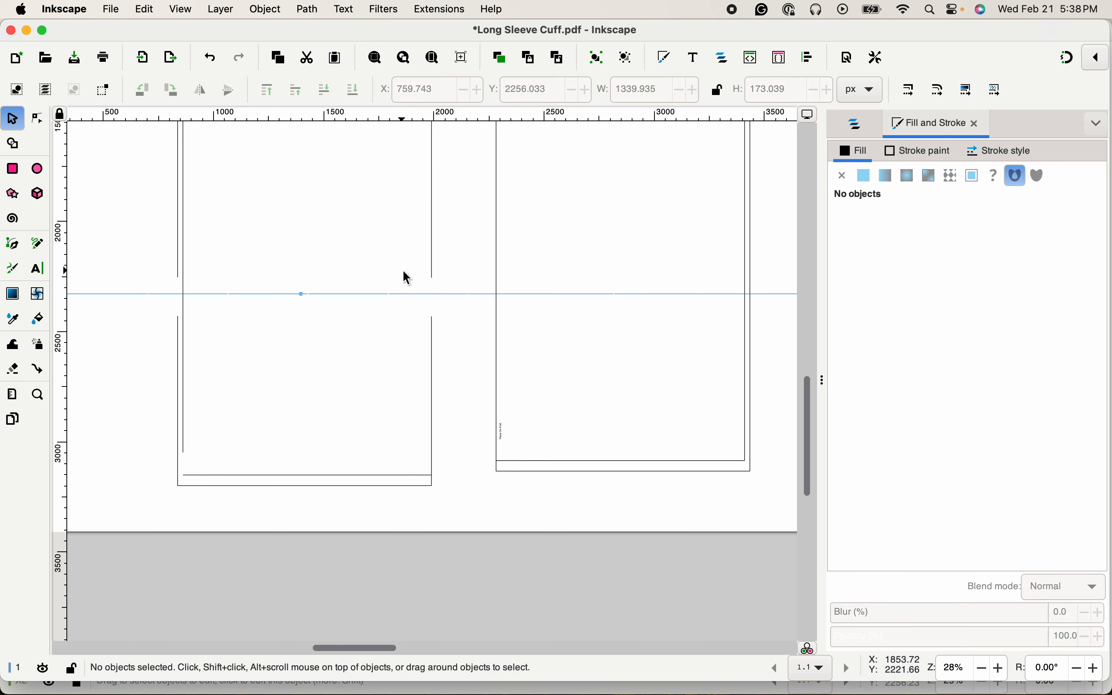
Extend the lower center front segment up to the end of the upper one, at about Y 2256 px, to close the gap
click(435, 323)
key(n)
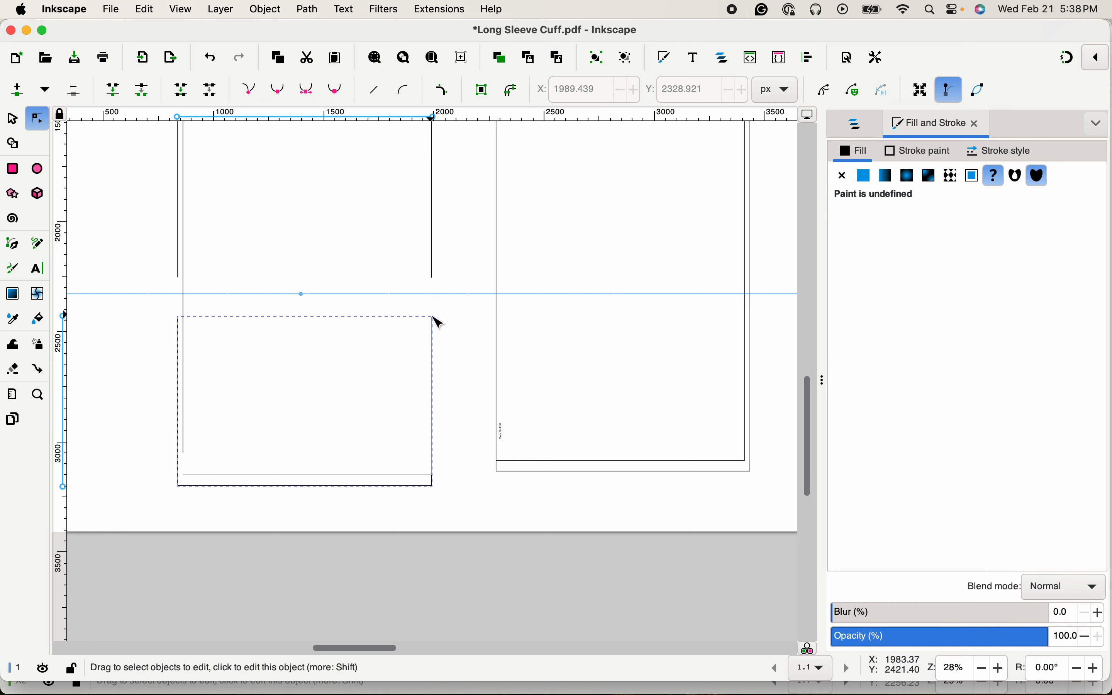
click(431, 324)
click(433, 318)
drag(436, 321, 436, 279)
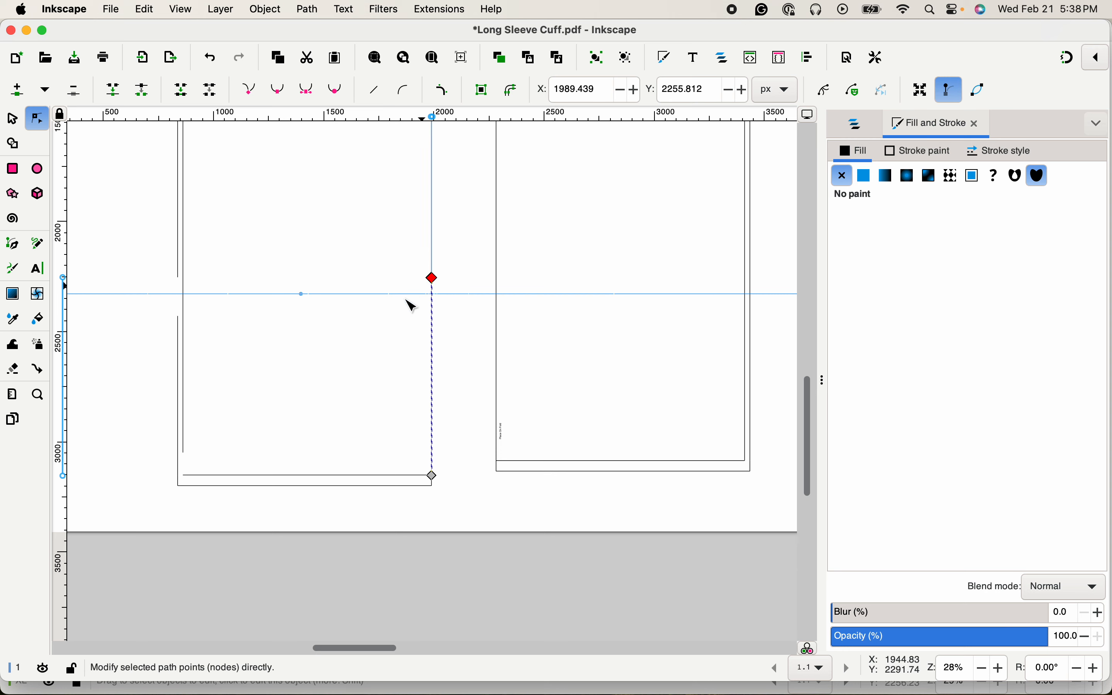
Extend the lower outer side line up to about Y 2229 px so it overlaps the upper section, and clear the selection
click(181, 340)
click(178, 318)
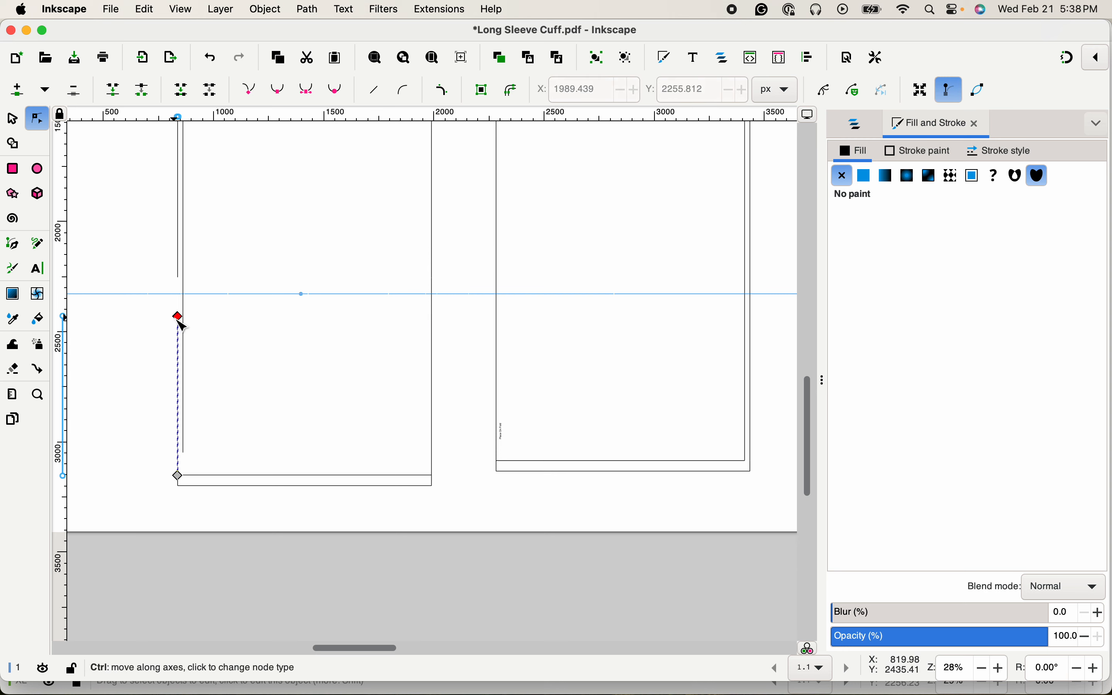
drag(177, 320, 177, 276)
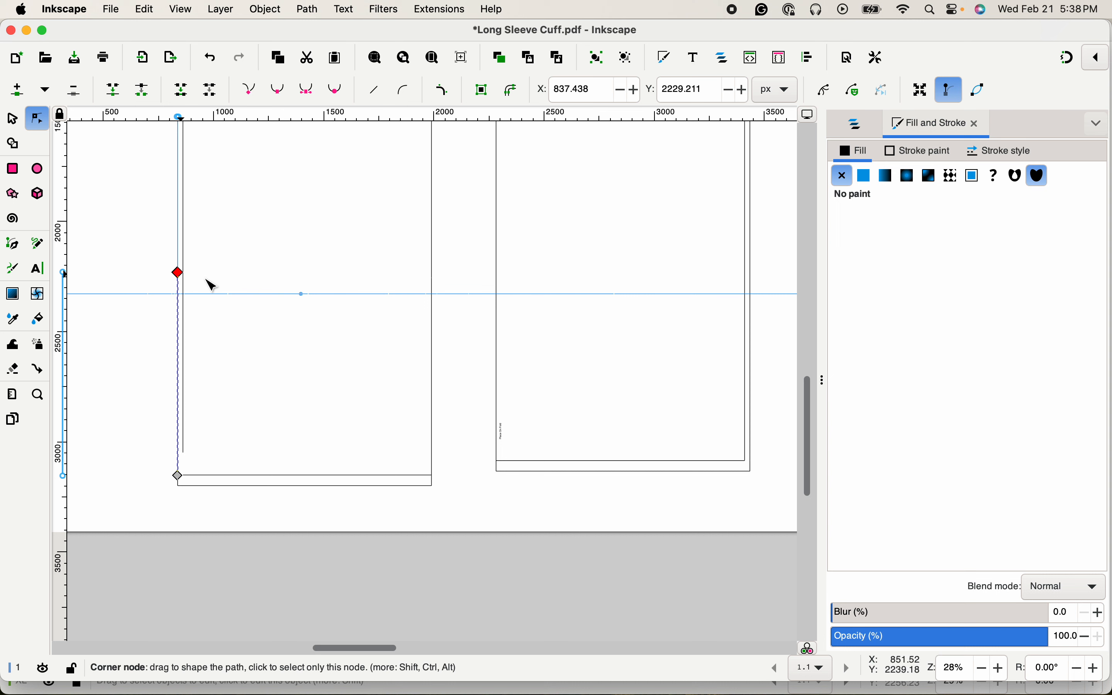
click(465, 275)
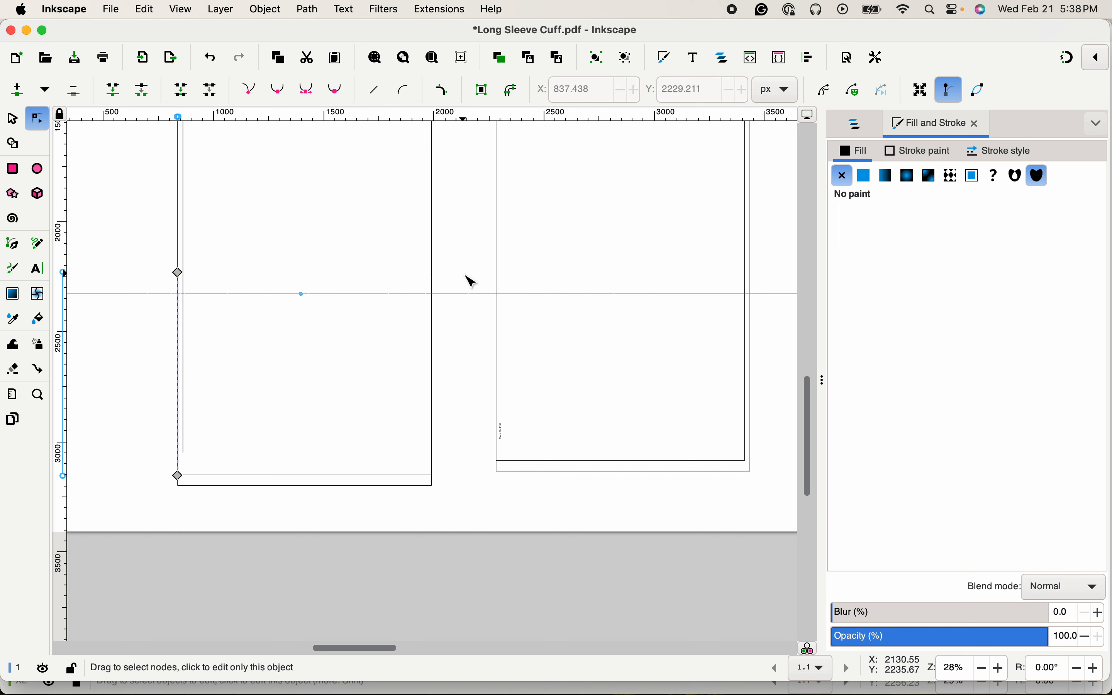
click(471, 281)
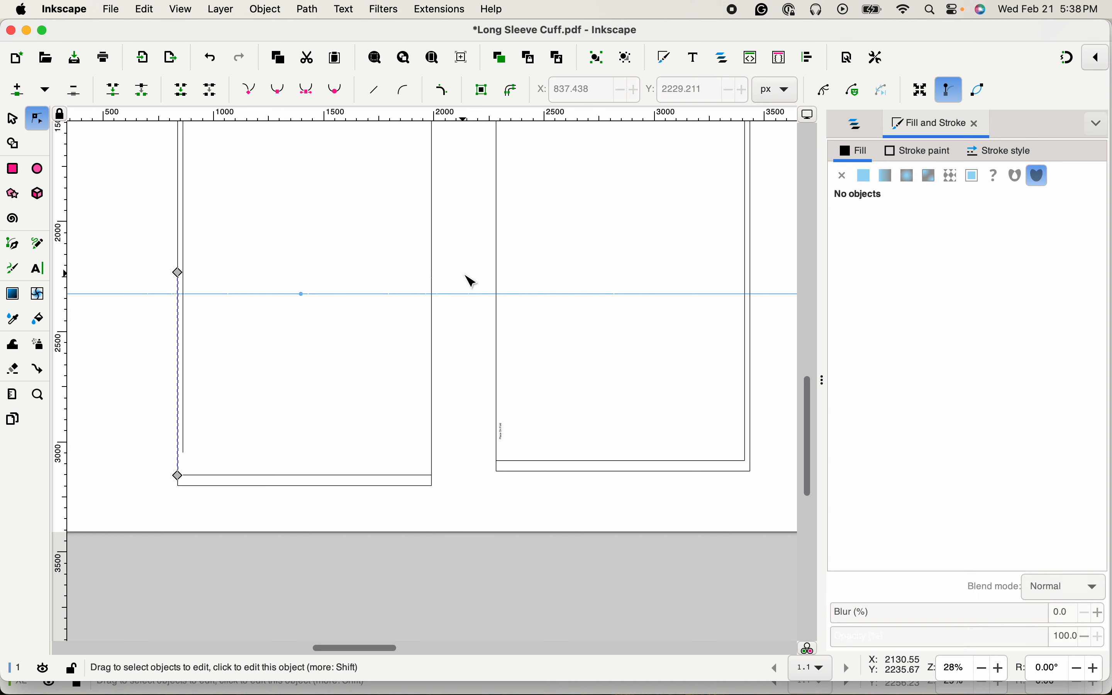